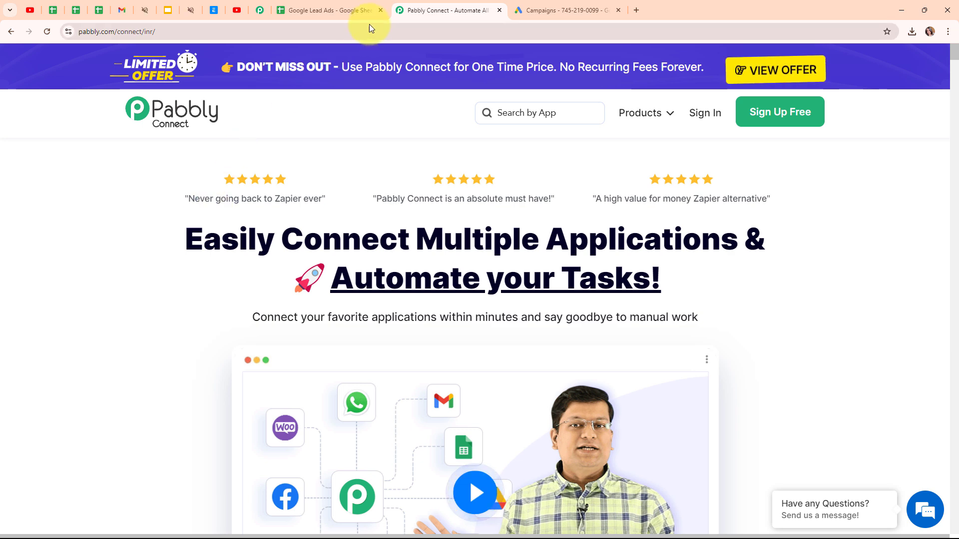
- Review the workflow "Add Google Ads Leads to Google Sheets and Send Mail" and the Status options in the Google Ads Leads sheet
click(268, 17)
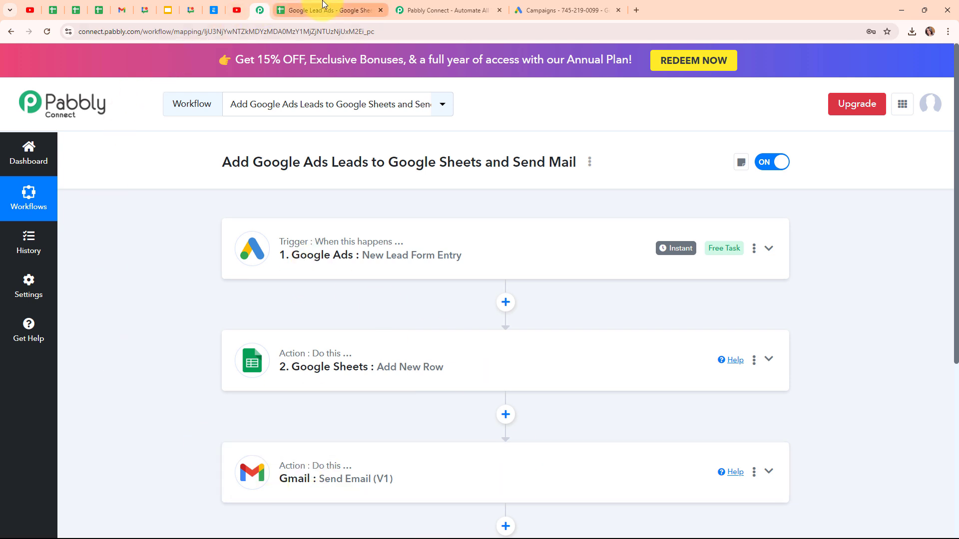
click(299, 10)
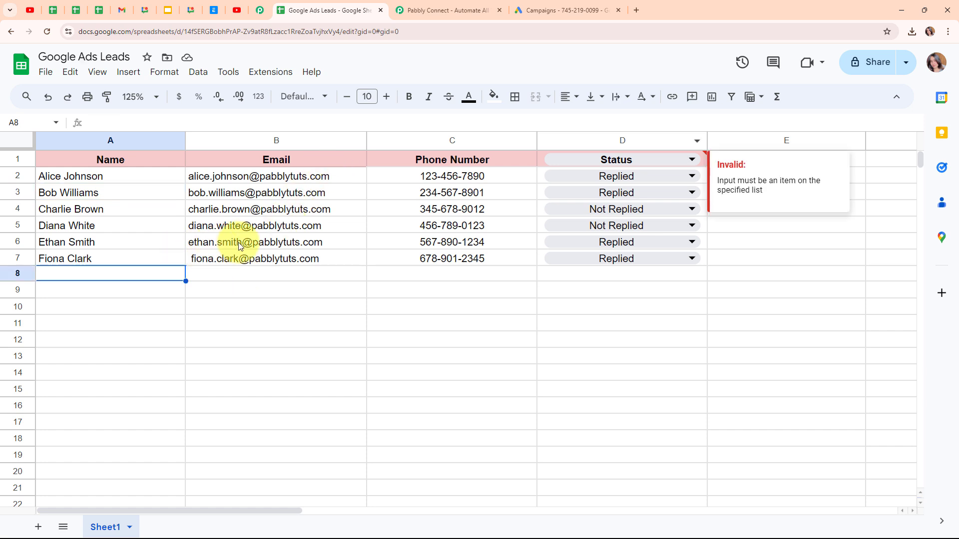
click(565, 328)
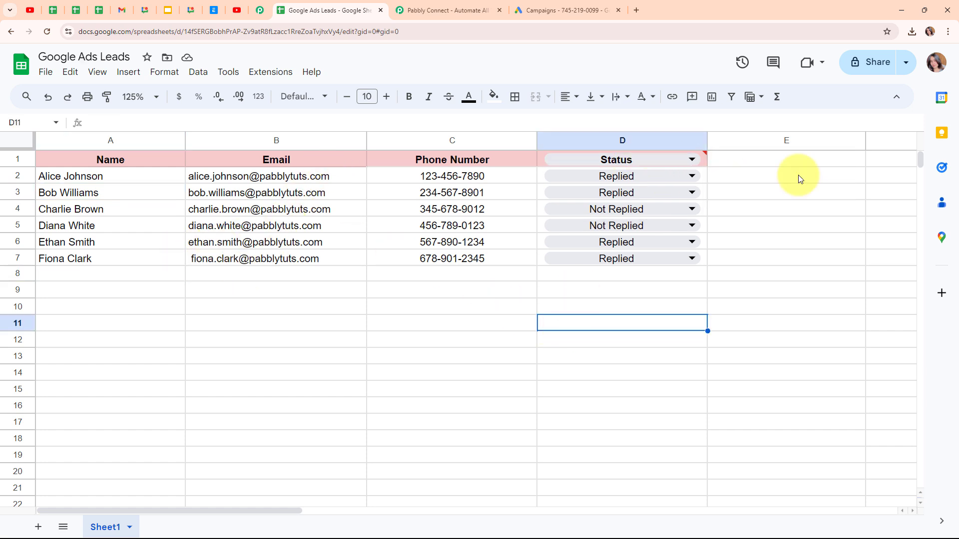
click(690, 176)
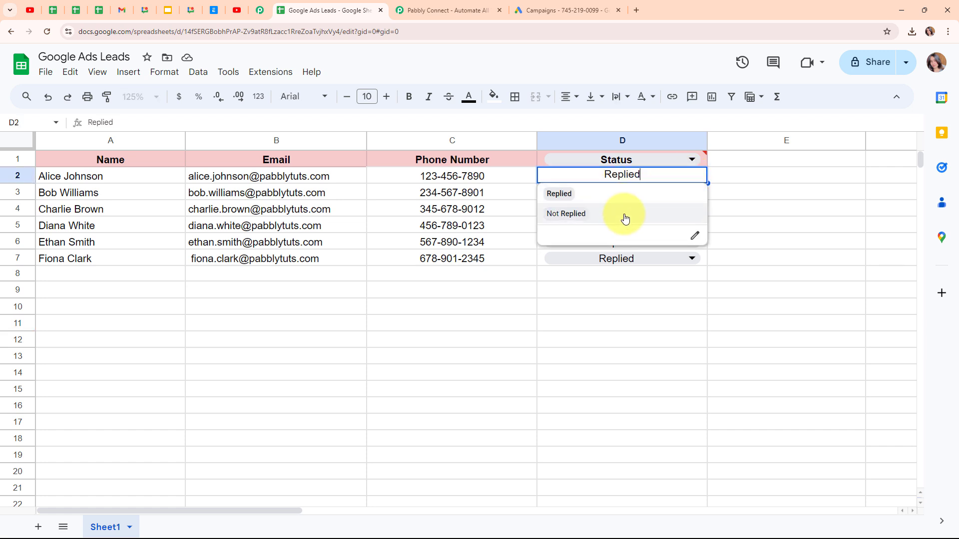
click(520, 214)
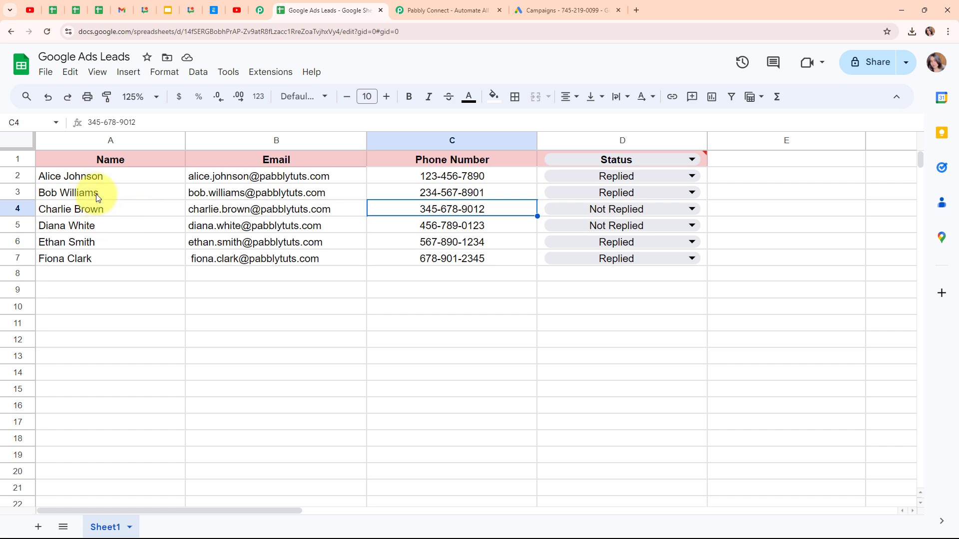
- Sign in from the Pabbly Connect website and access Pabbly Connect among the Pabbly apps
click(464, 7)
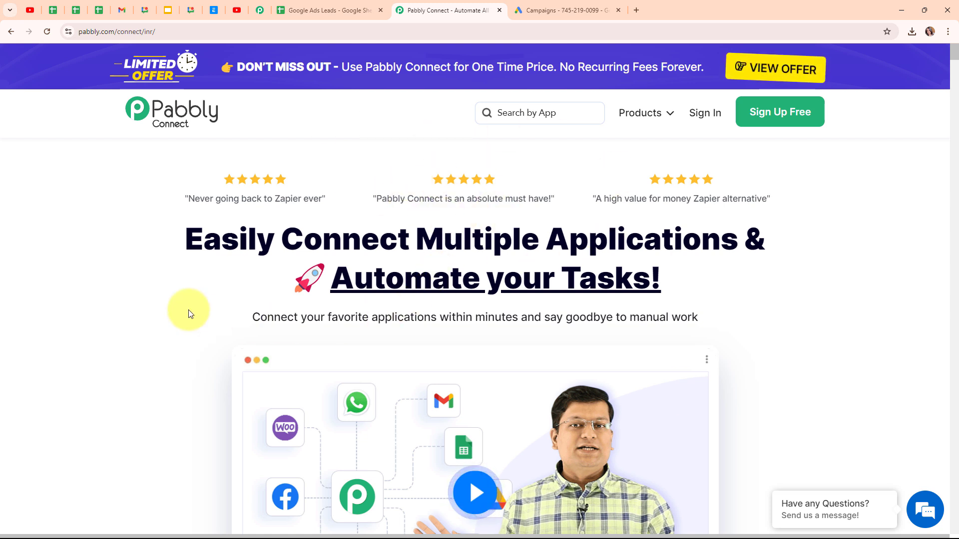
click(167, 33)
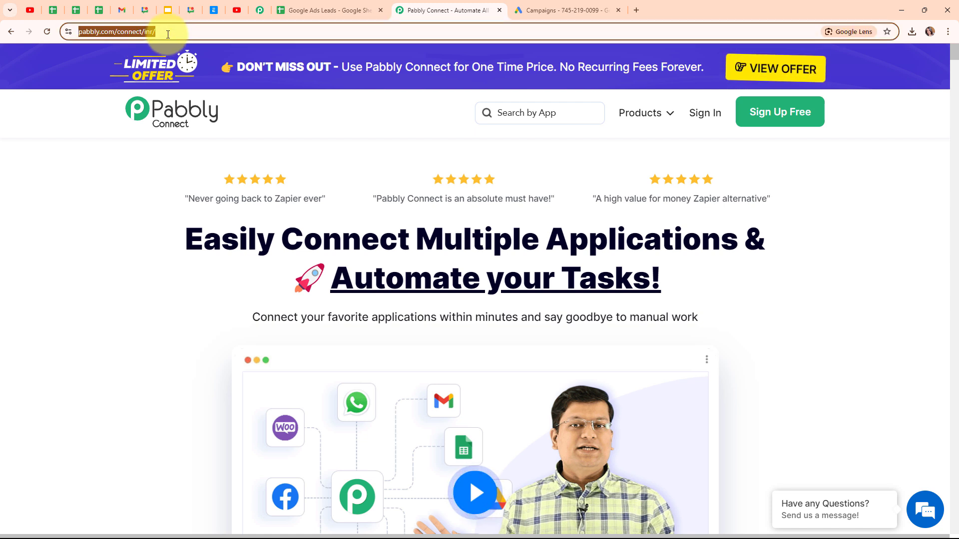
click(181, 133)
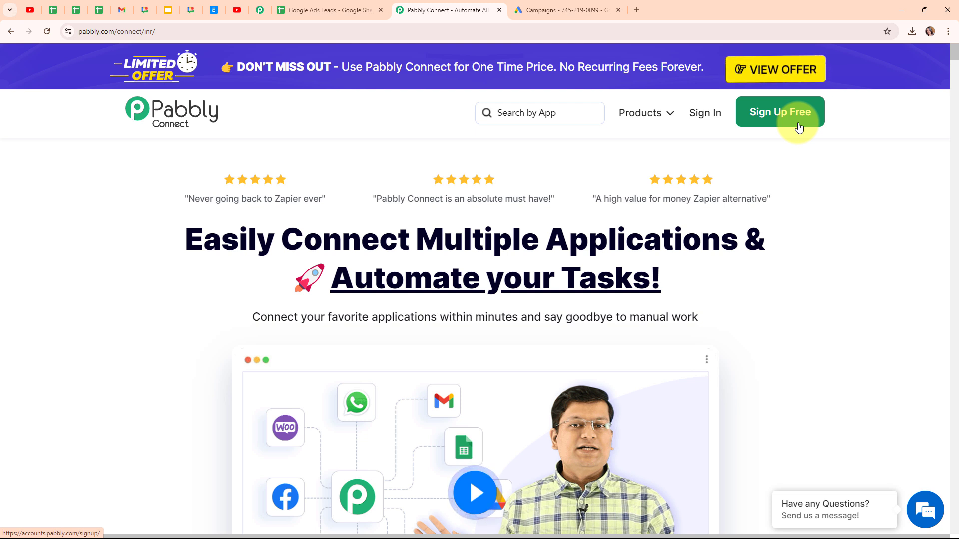
click(711, 123)
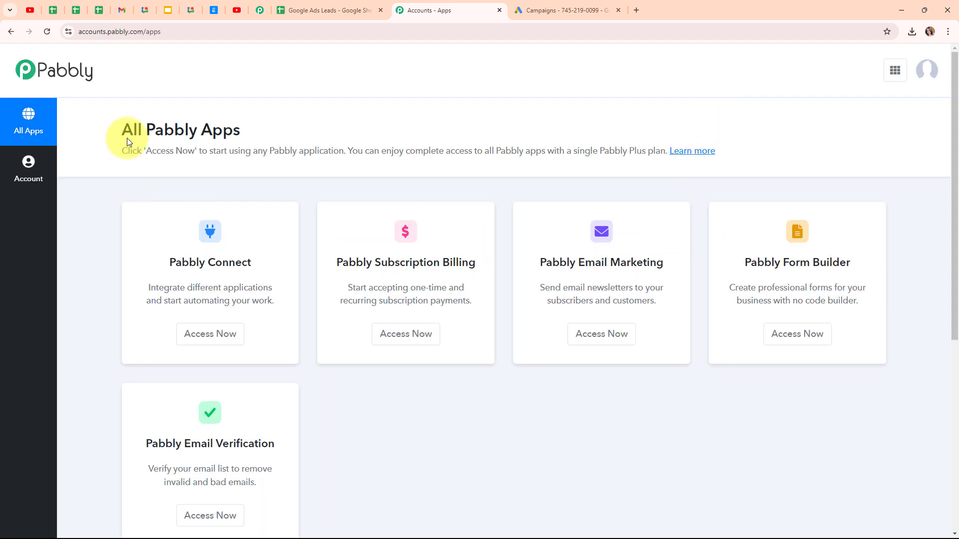
drag(128, 136, 306, 133)
click(413, 106)
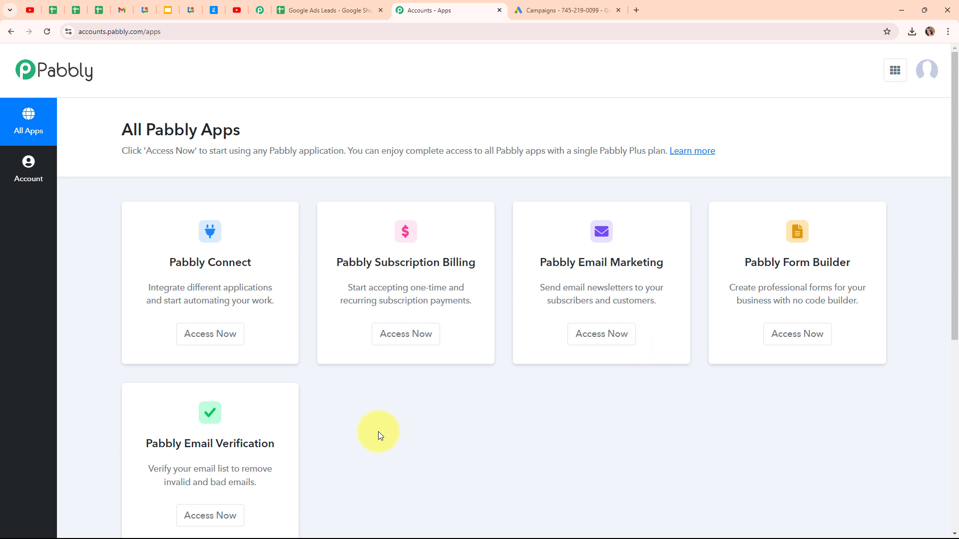
click(207, 344)
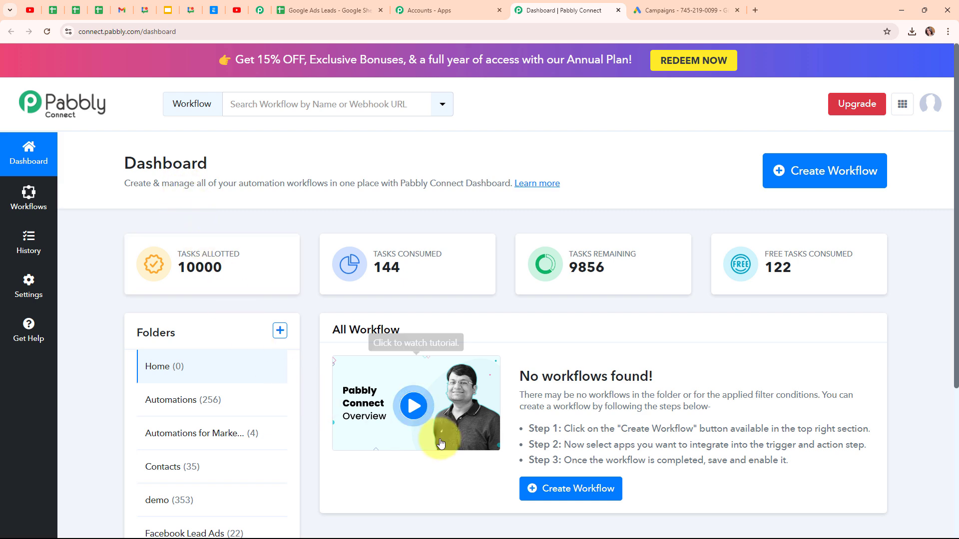
- Start a new workflow named "Send Automated Follow Up Emails to Google Ads Leads" and assign it to the Automations folder
click(788, 182)
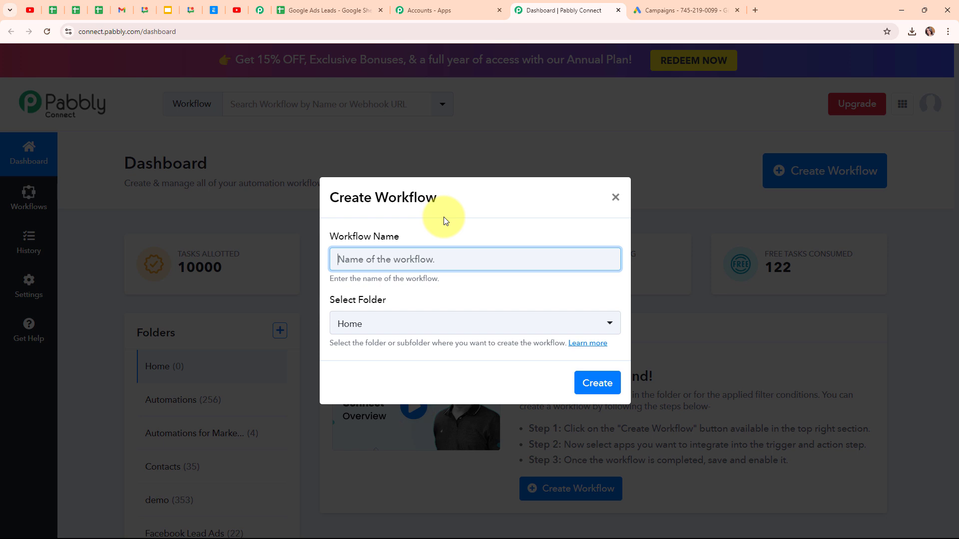
key(Down)
key(Down)
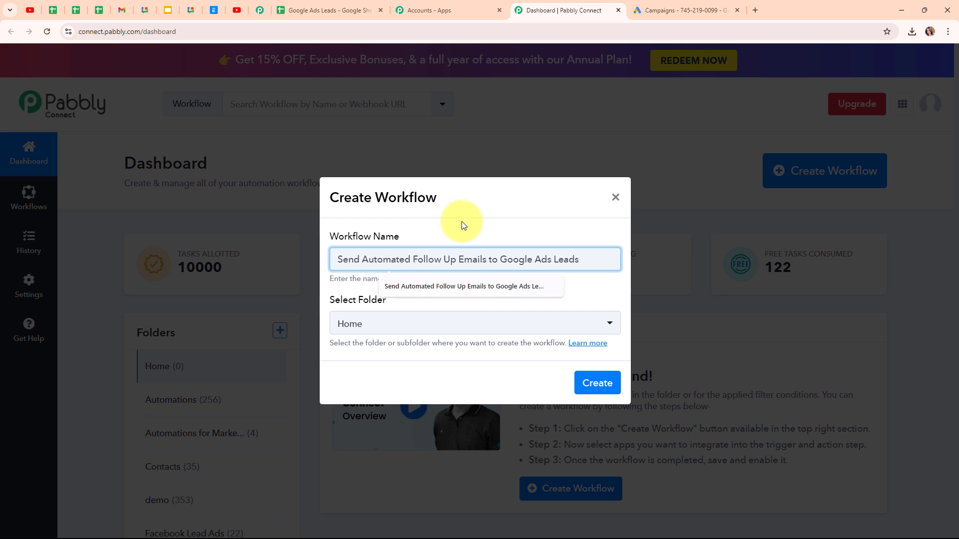
key(Return)
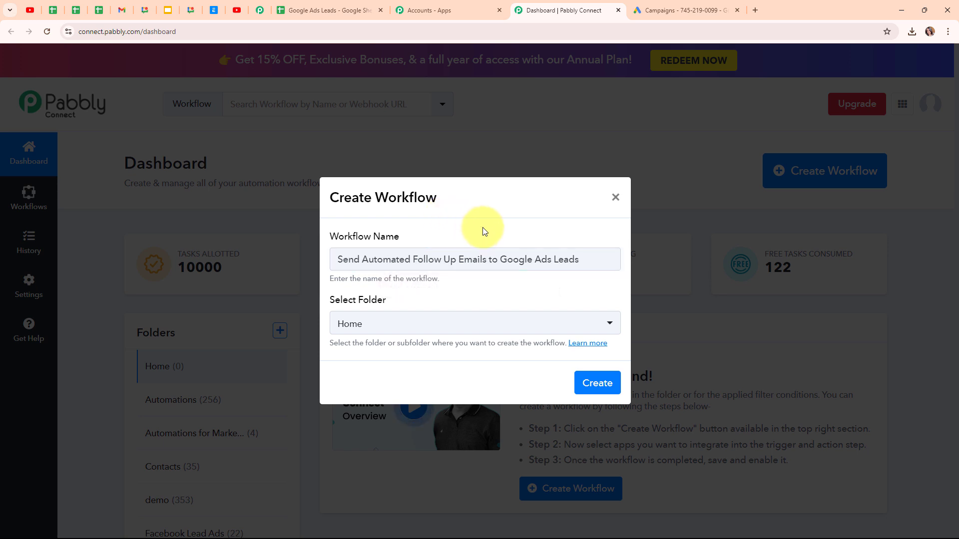
click(516, 325)
click(406, 148)
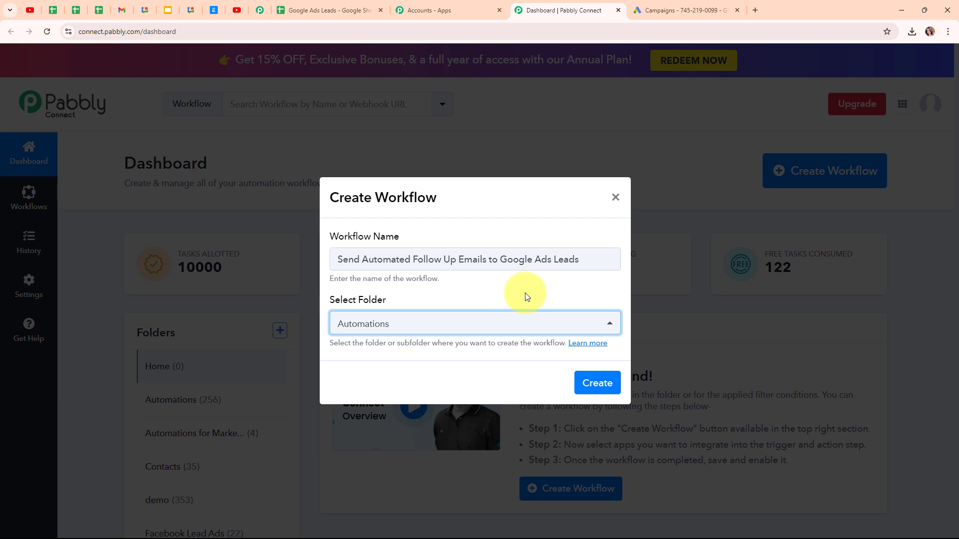
- Look through the forum help page about folders and return to the workflow creation form
click(587, 343)
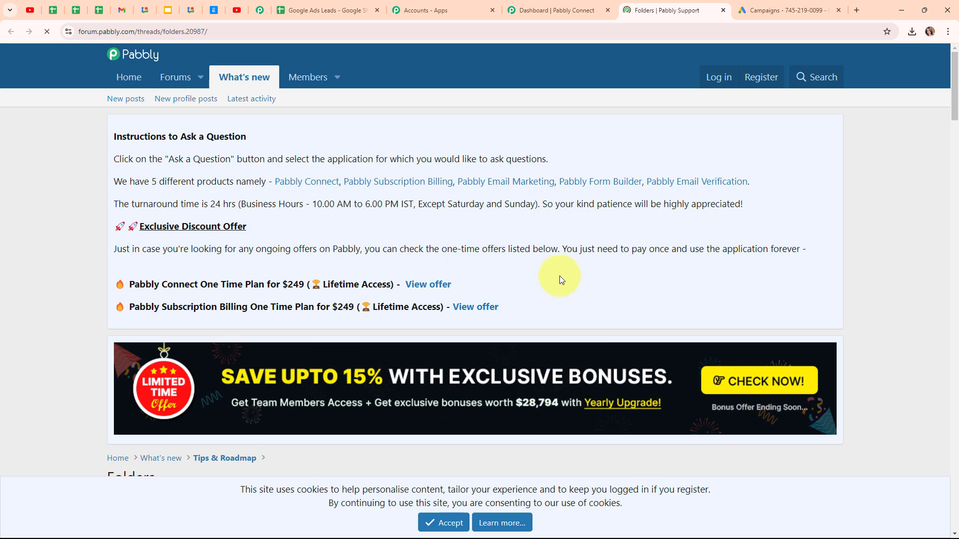
scroll(650, 262, down, 10)
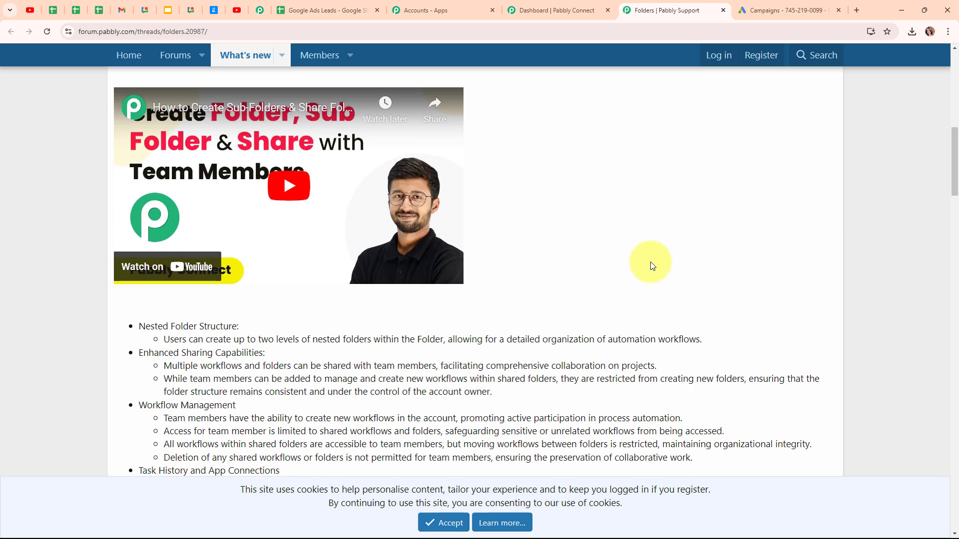
click(723, 10)
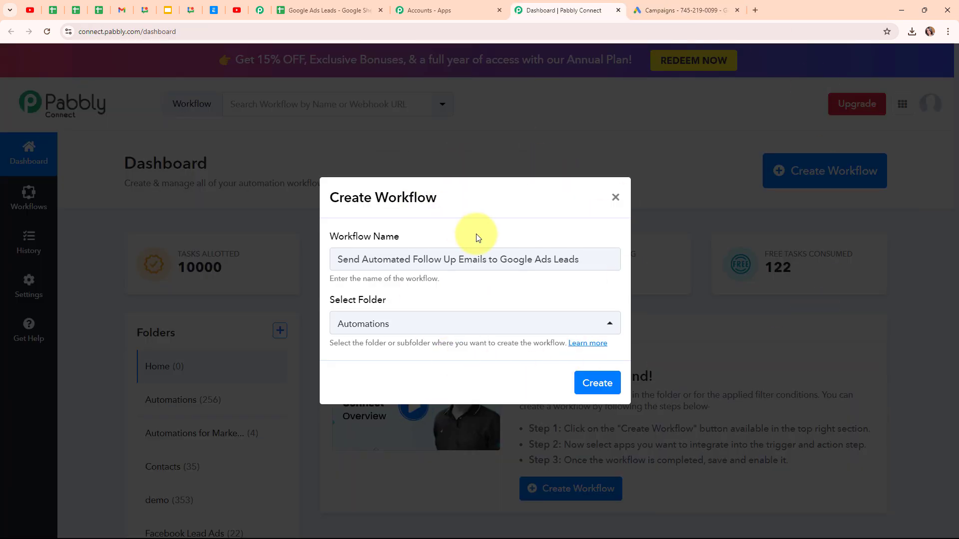
- Create the workflow and leave its trigger step expanded for choosing an app
click(610, 392)
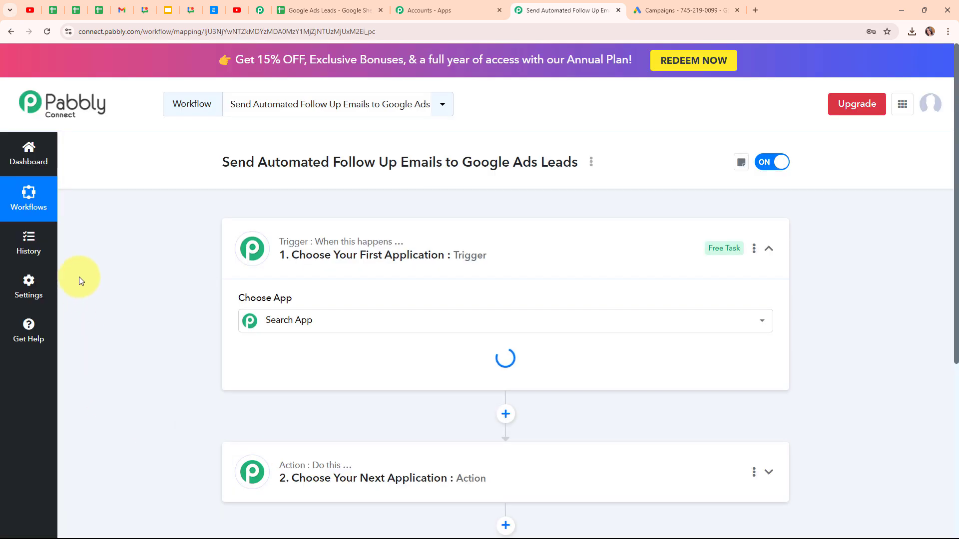
click(768, 249)
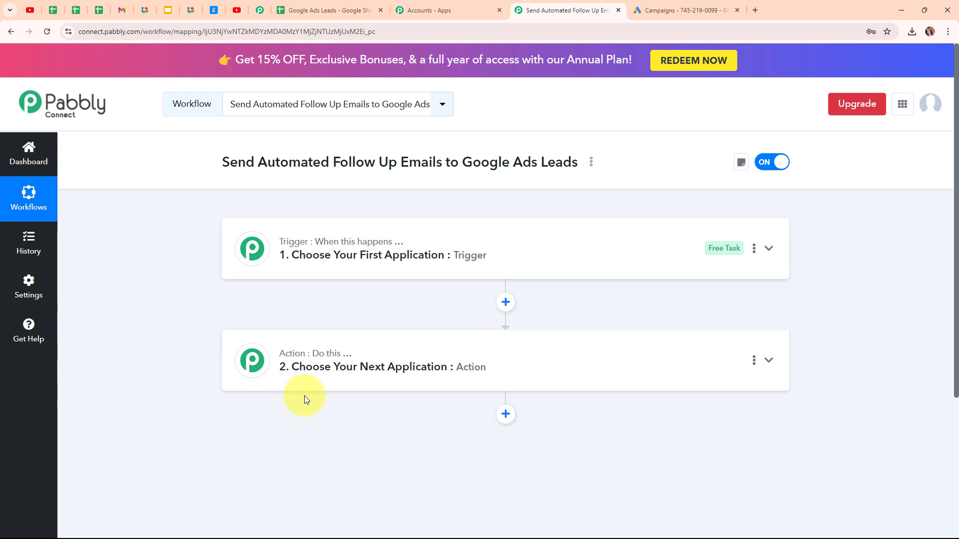
click(761, 264)
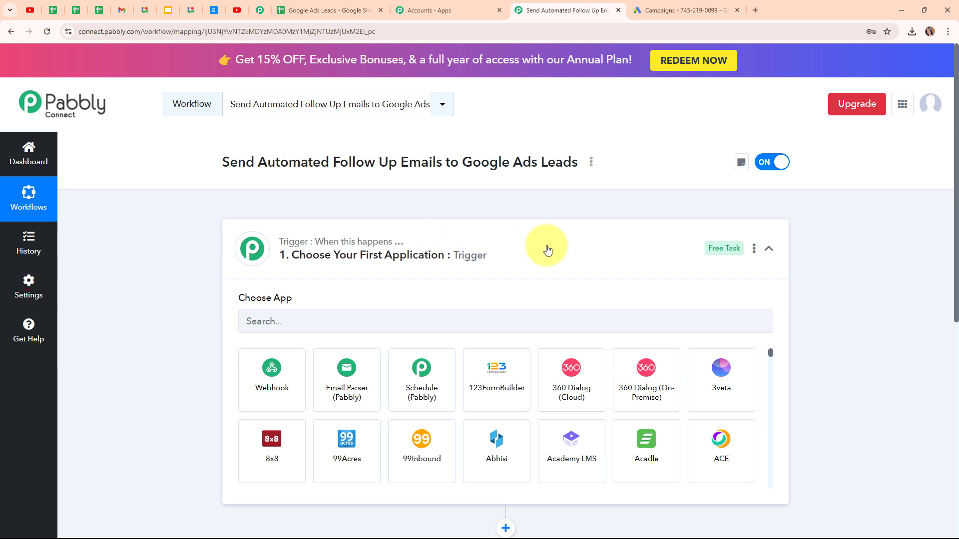
- Review the existing lead-capture workflow's steps and the rows of the Google Ads Leads sheet
click(256, 20)
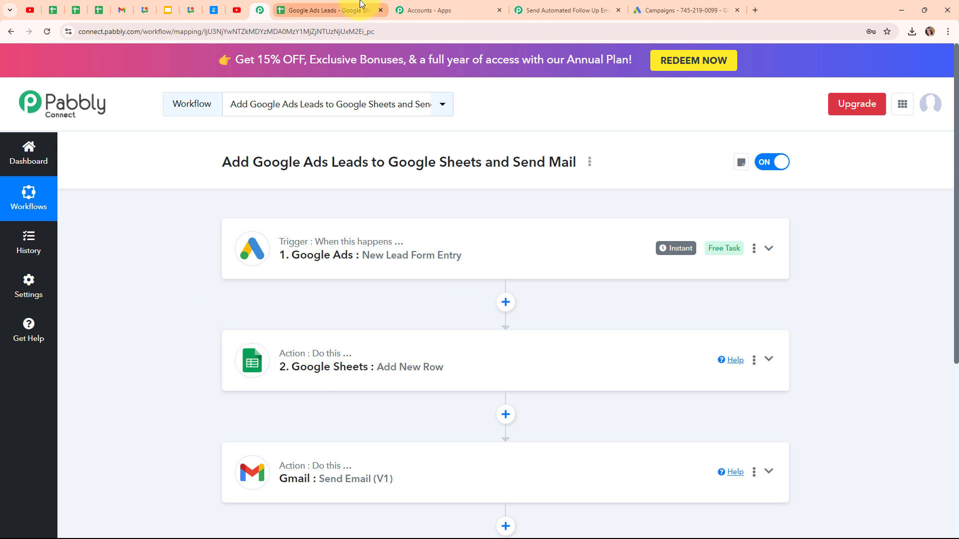
click(330, 10)
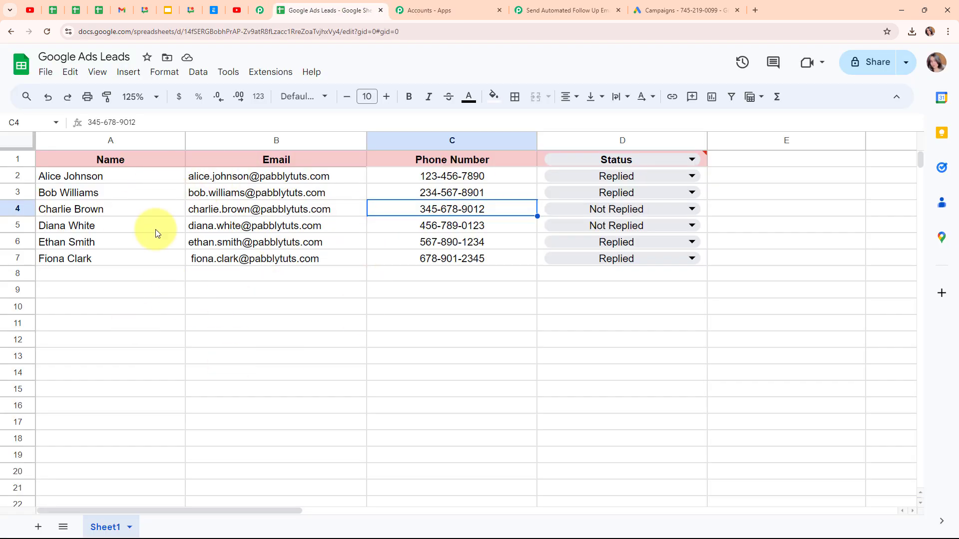
click(261, 7)
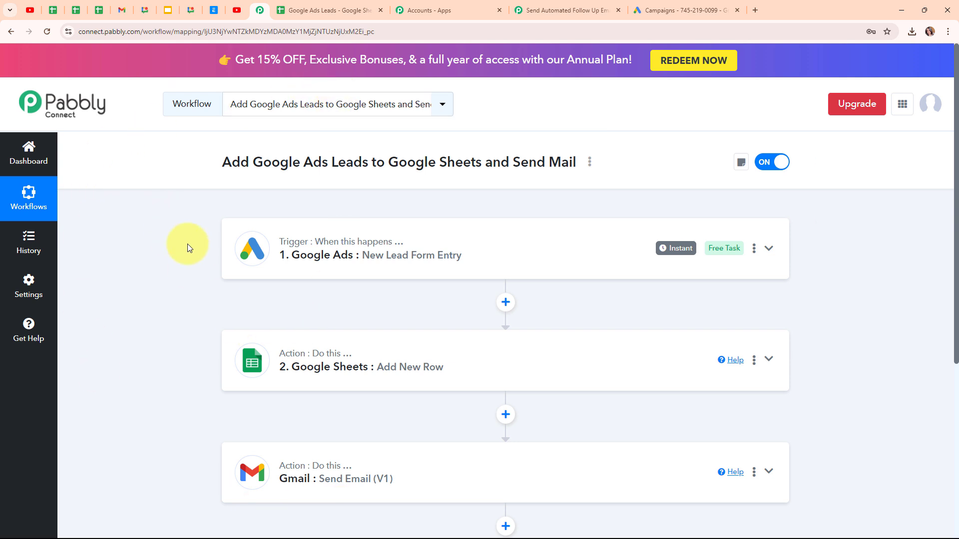
- Return to the follow-up email workflow, search the trigger apps for "Sched" and choose Schedule (Pabbly)
click(583, 7)
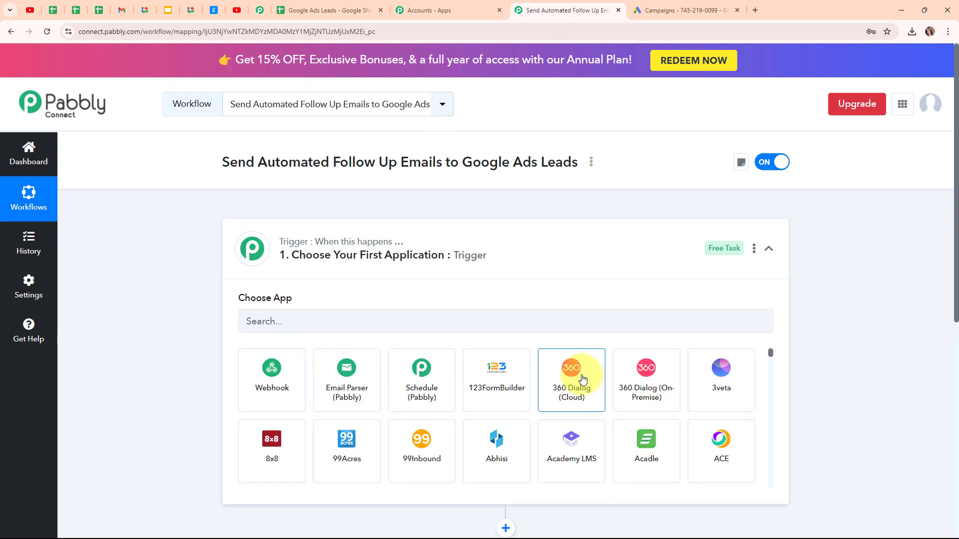
click(320, 325)
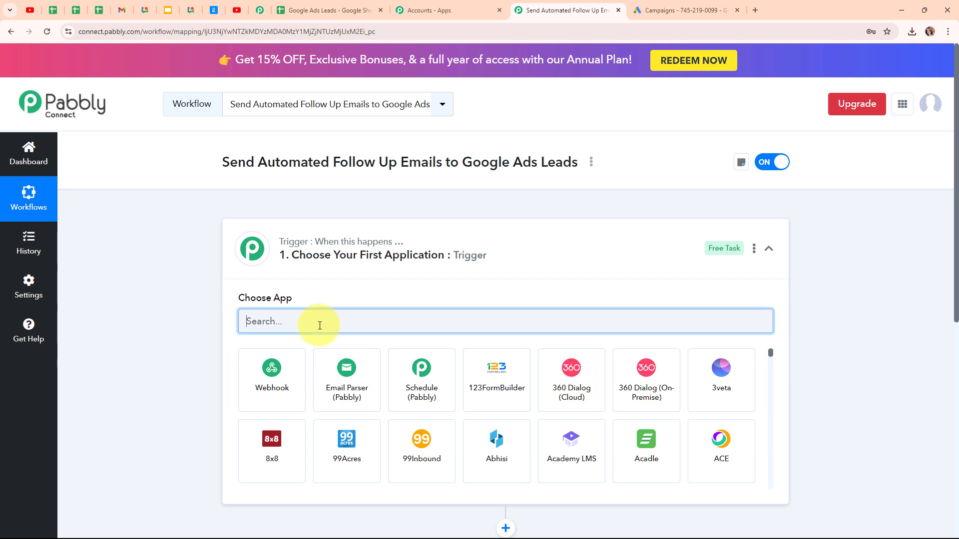
text(Sc)
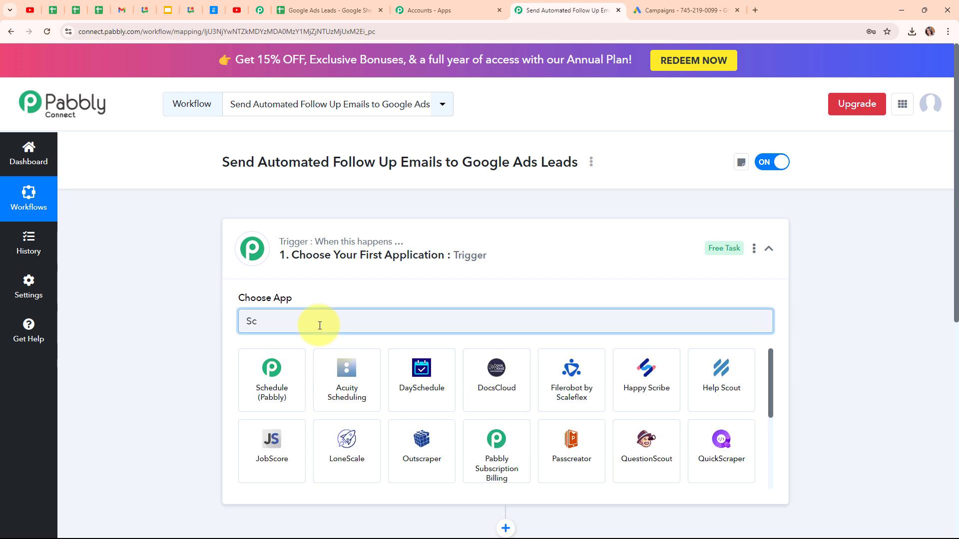
text(hed)
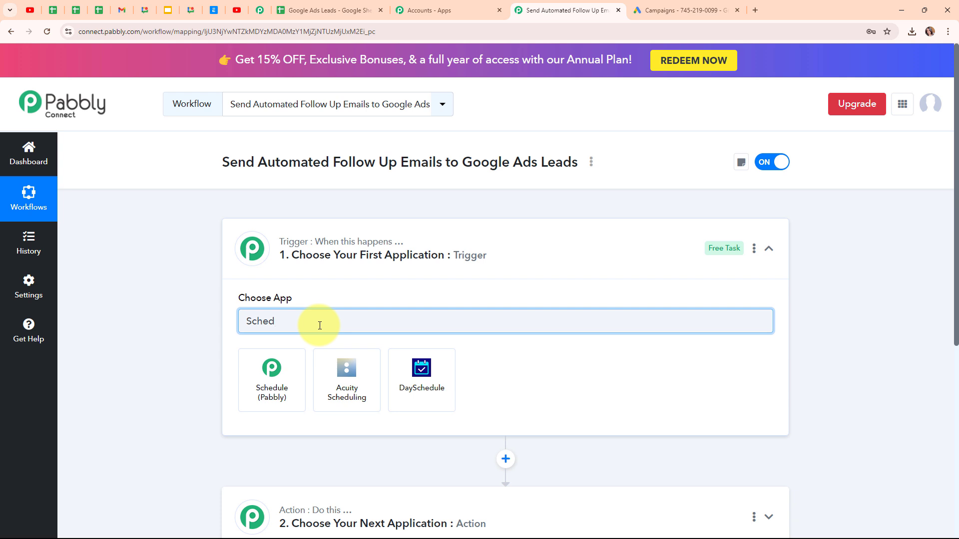
click(270, 382)
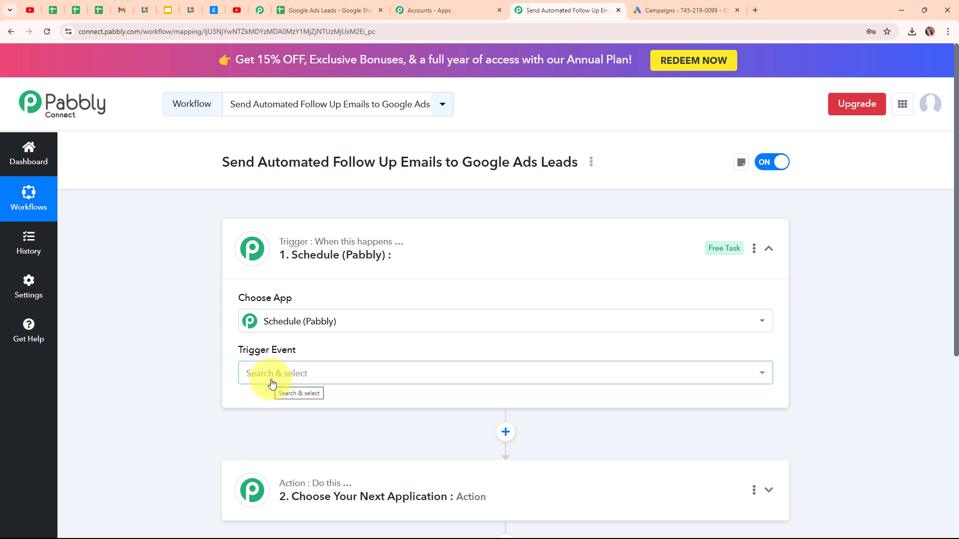
- Check the lead statuses in the Google Ads Leads sheet and set the workflow's trigger event to Schedule Workflow
click(311, 10)
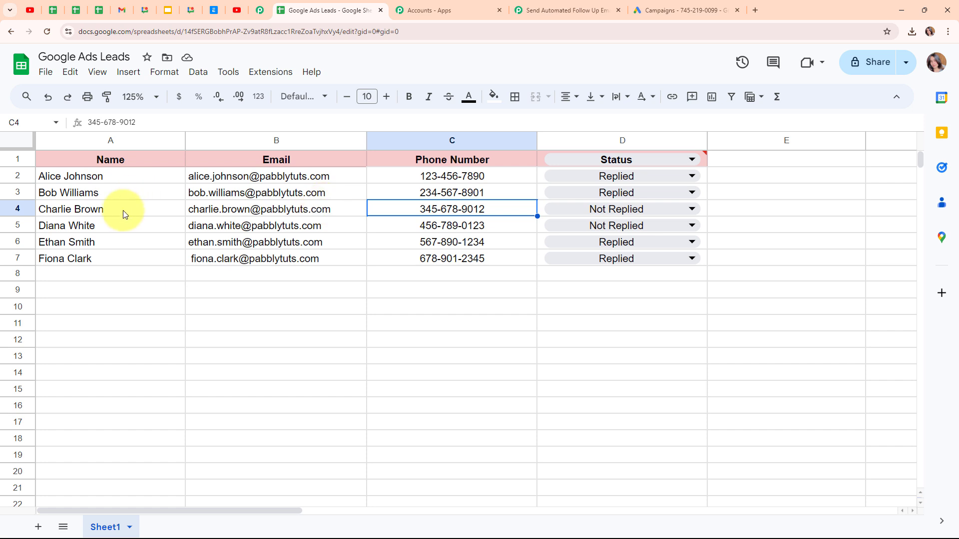
click(542, 6)
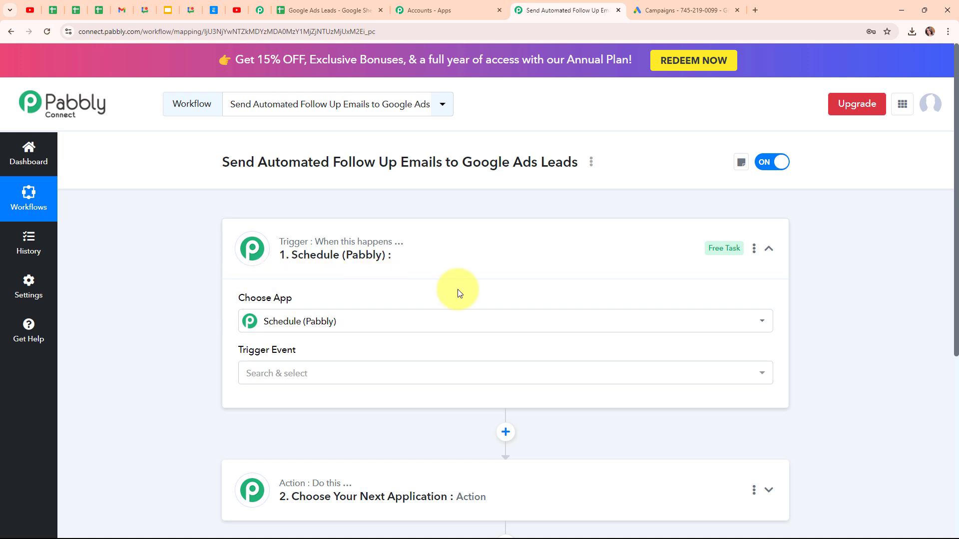
scroll(440, 294, down, 2)
click(328, 278)
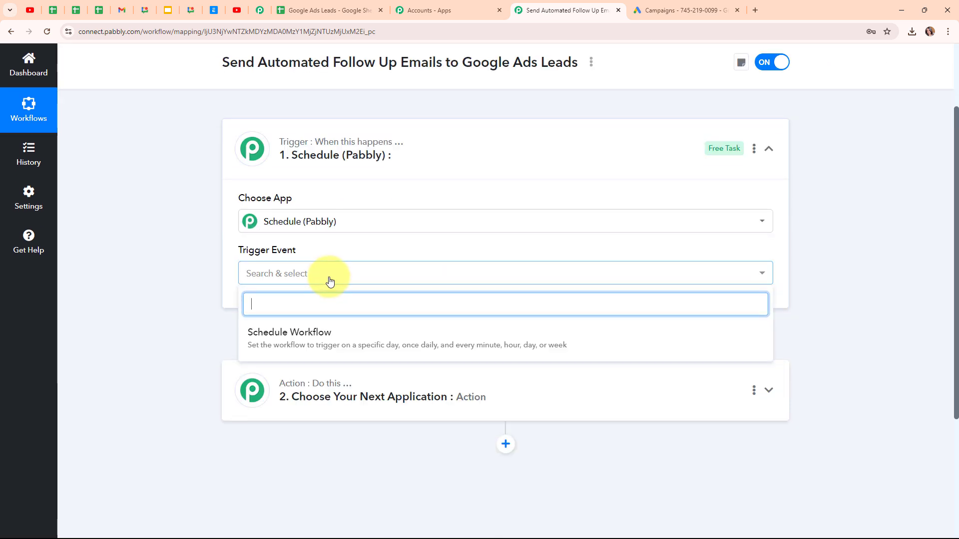
click(343, 345)
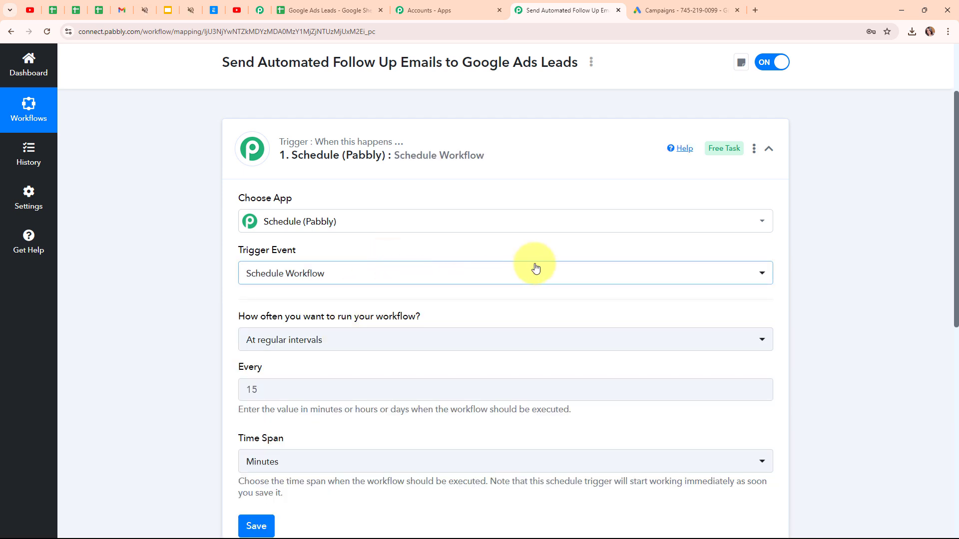
- Schedule the workflow to run every day at 10:00, save the trigger, and collapse it
scroll(534, 269, down, 1)
scroll(534, 269, down, 3)
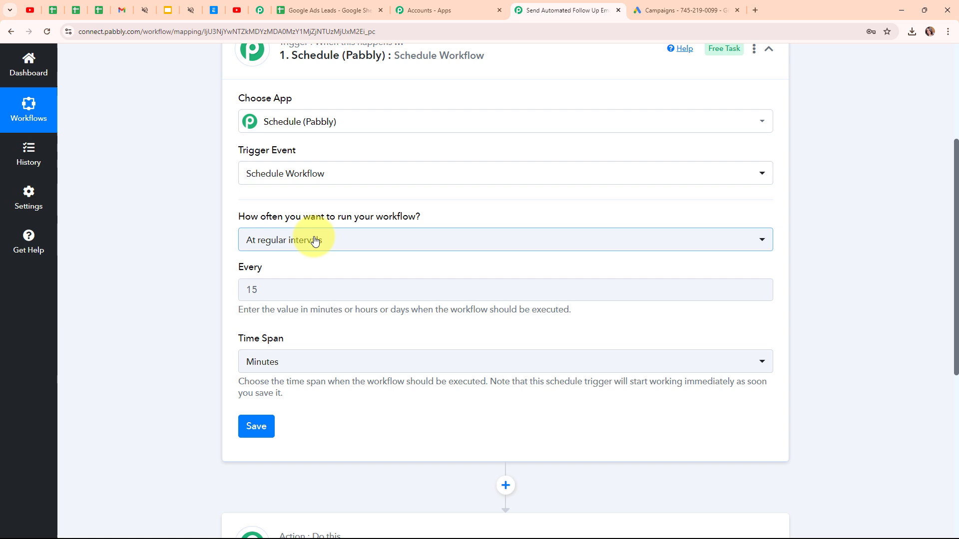
click(396, 245)
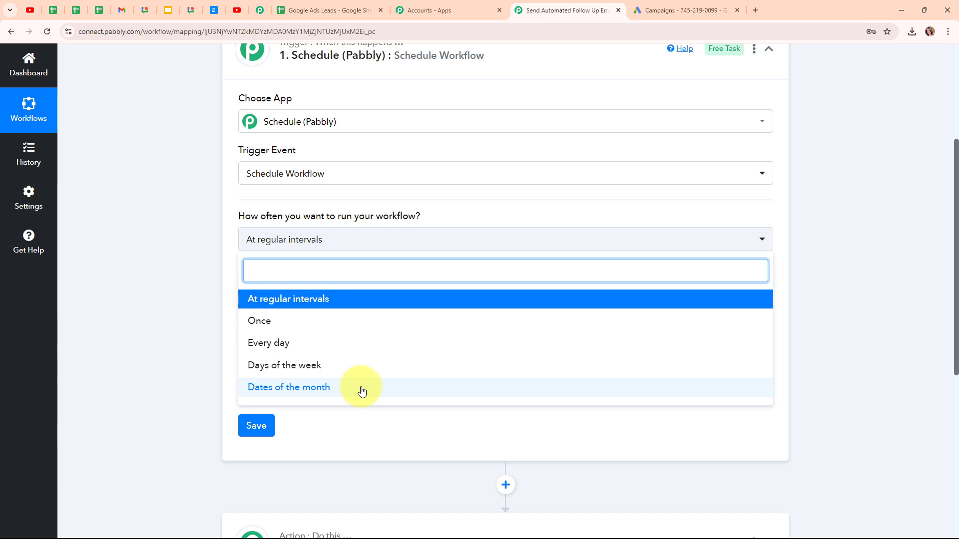
click(277, 347)
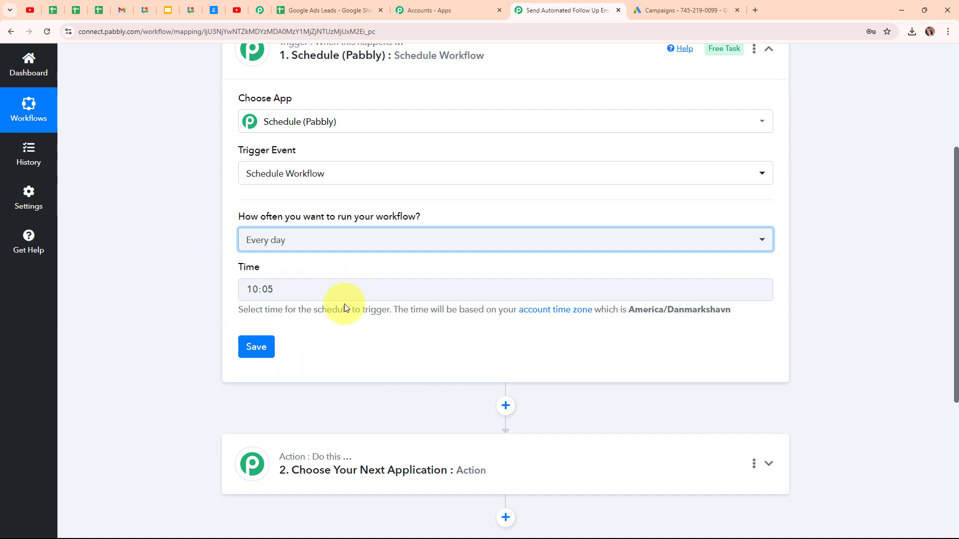
click(283, 285)
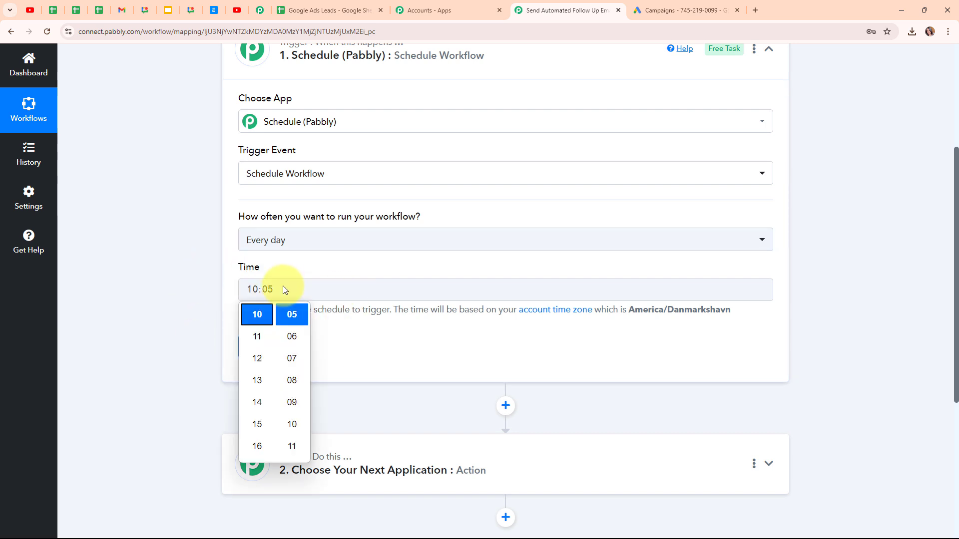
scroll(289, 343, up, 5)
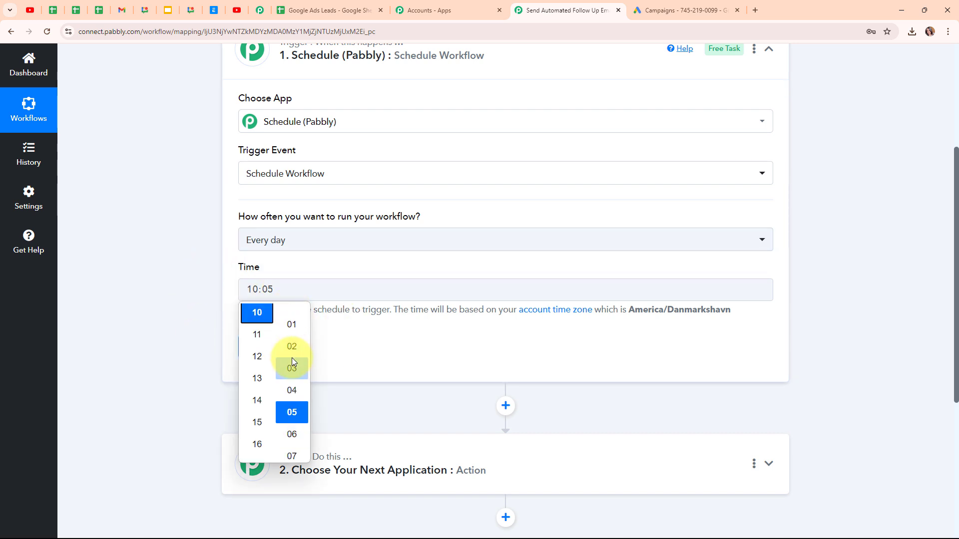
click(288, 373)
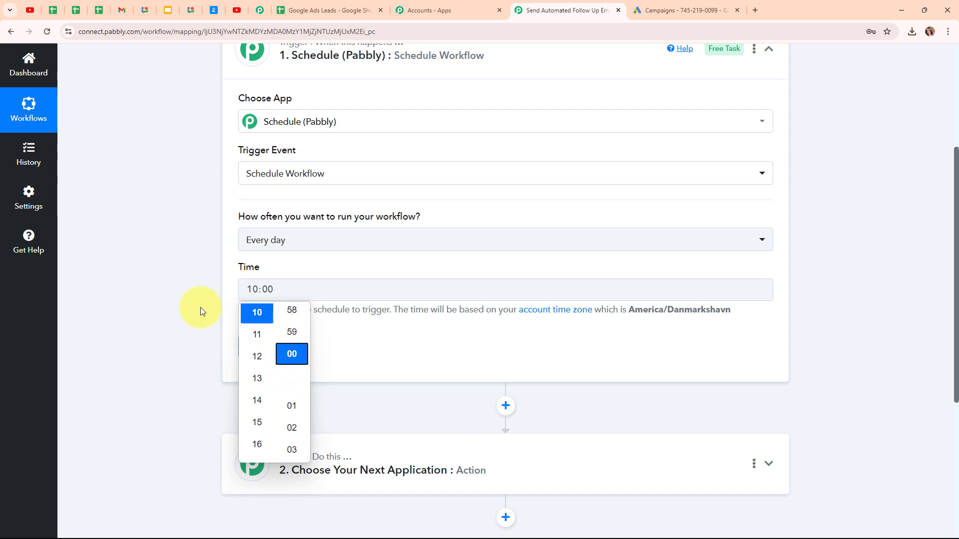
click(199, 310)
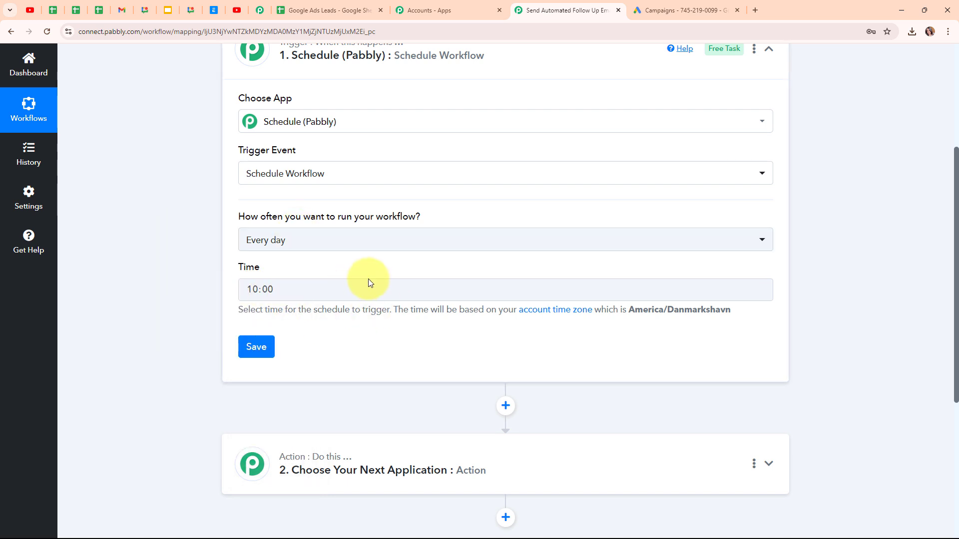
click(263, 351)
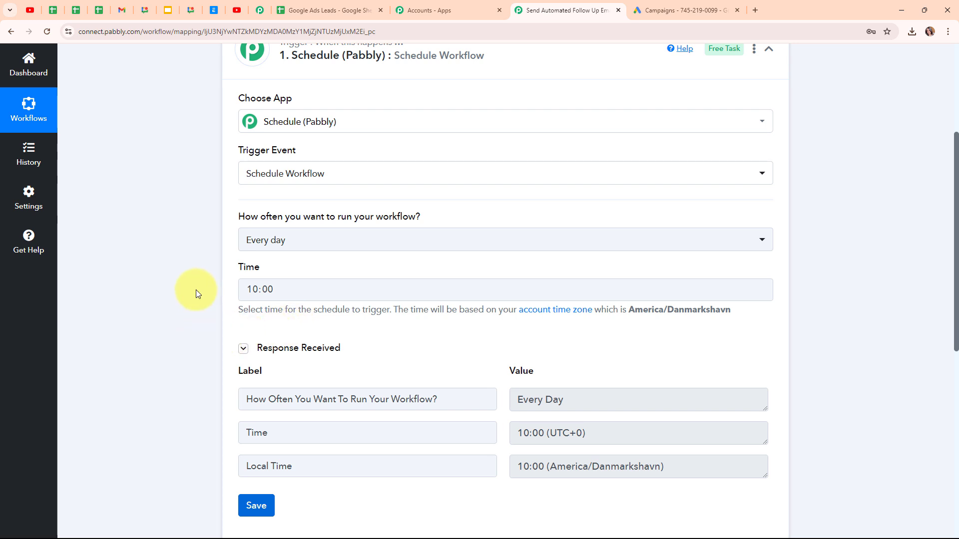
scroll(787, 294, up, 4)
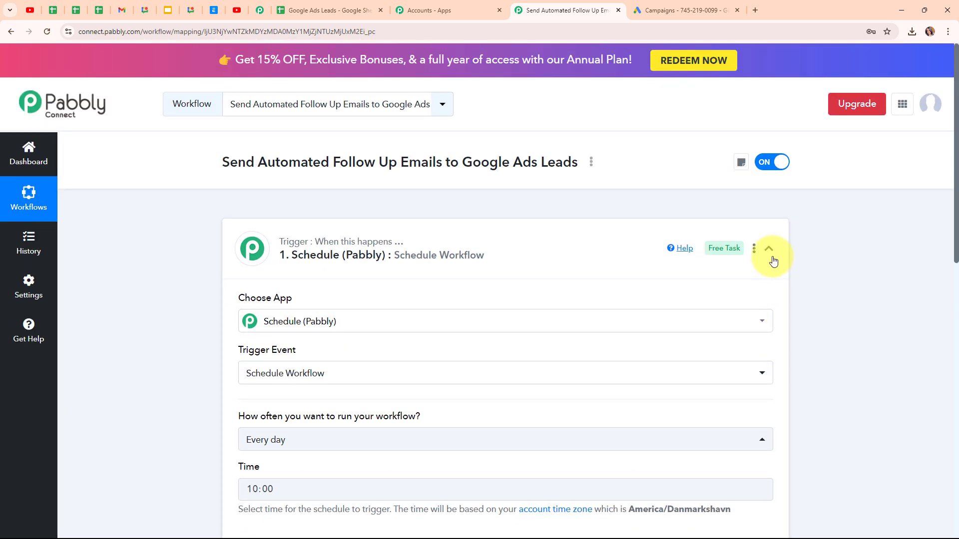
click(769, 249)
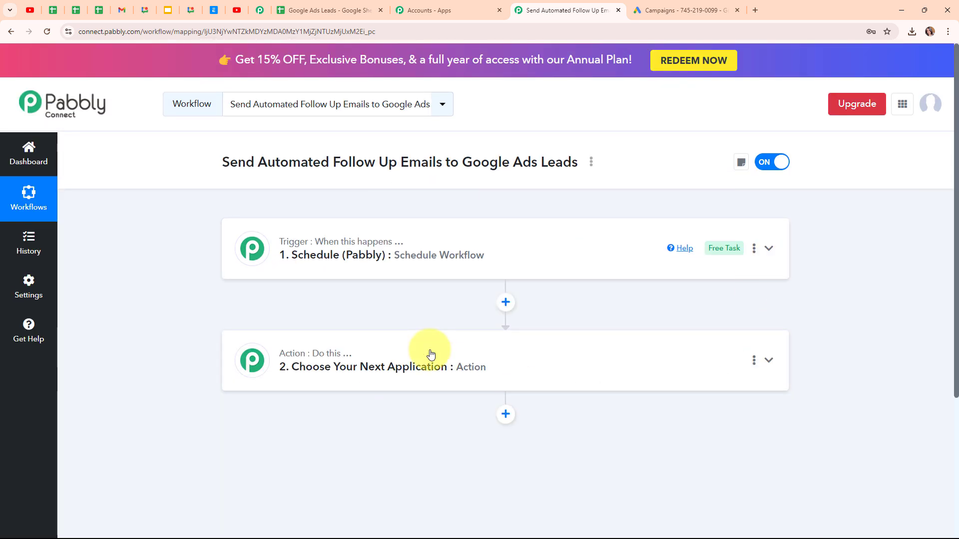
- Check the Google Ads Leads sheet, search the action step's apps for "Goog" and choose Google Sheets
click(429, 353)
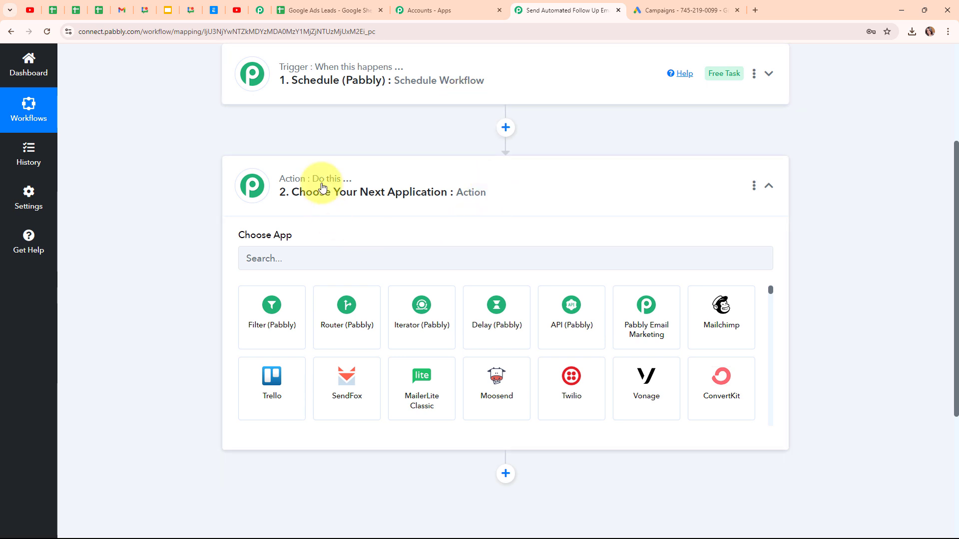
click(331, 10)
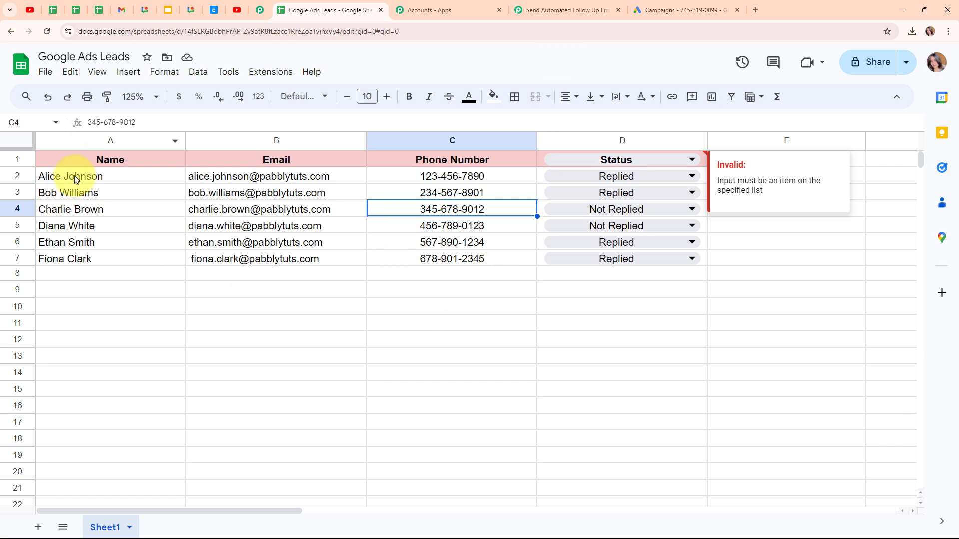
click(523, 4)
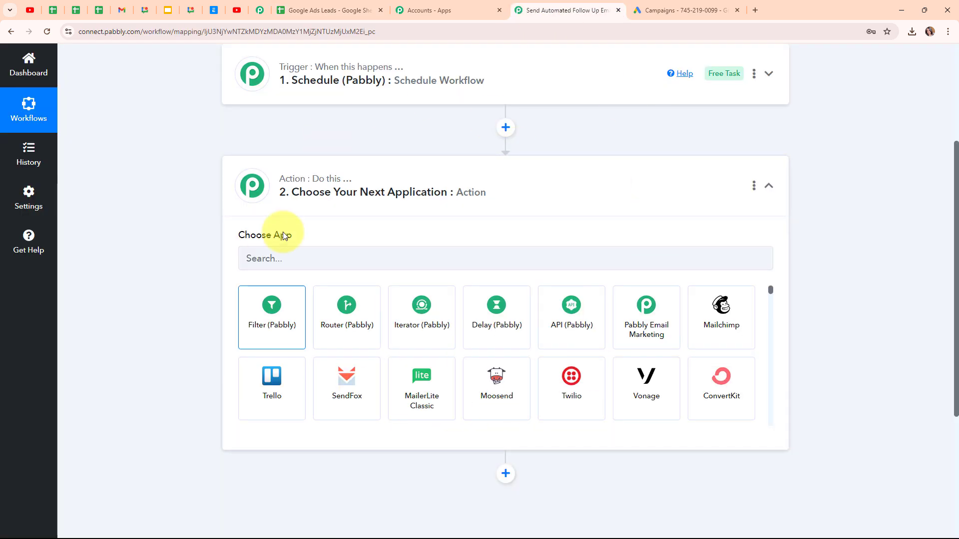
click(324, 267)
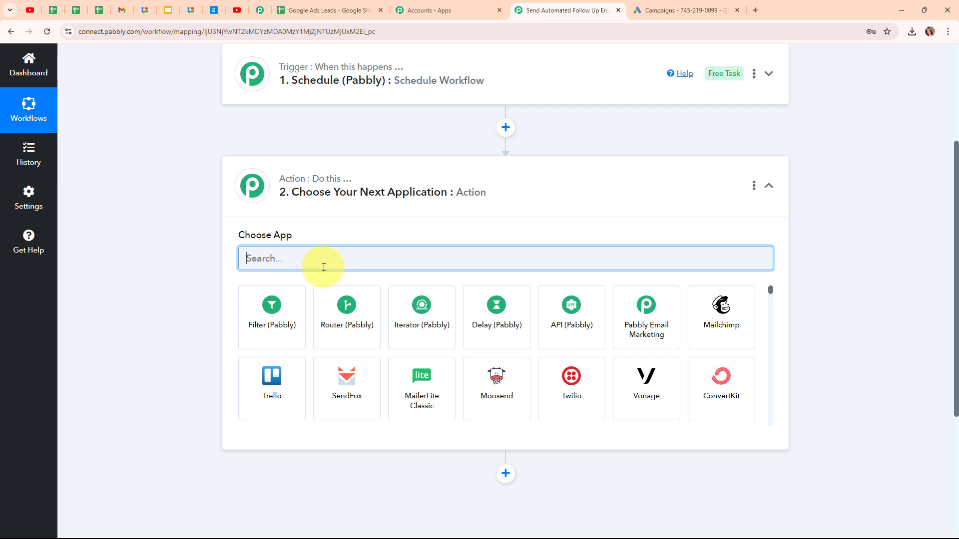
text(Goog)
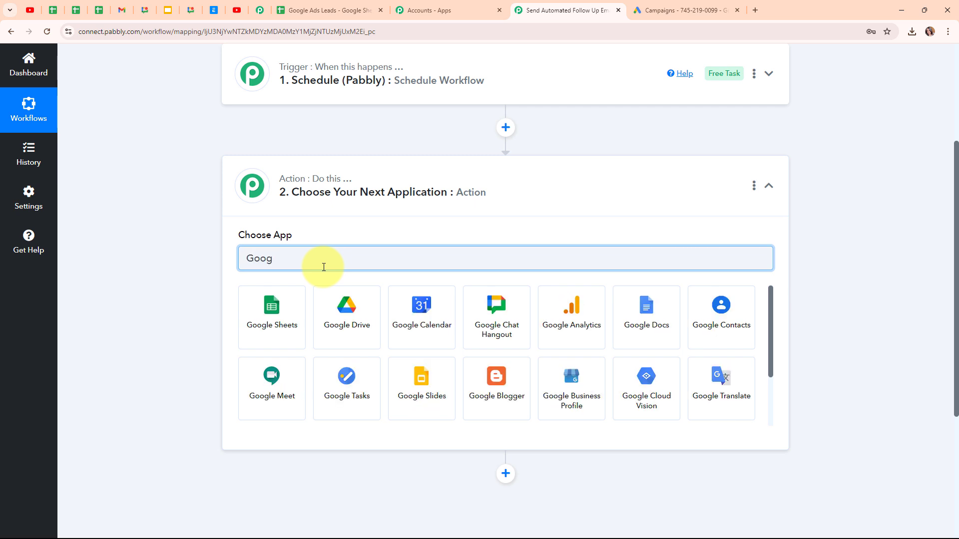
click(278, 325)
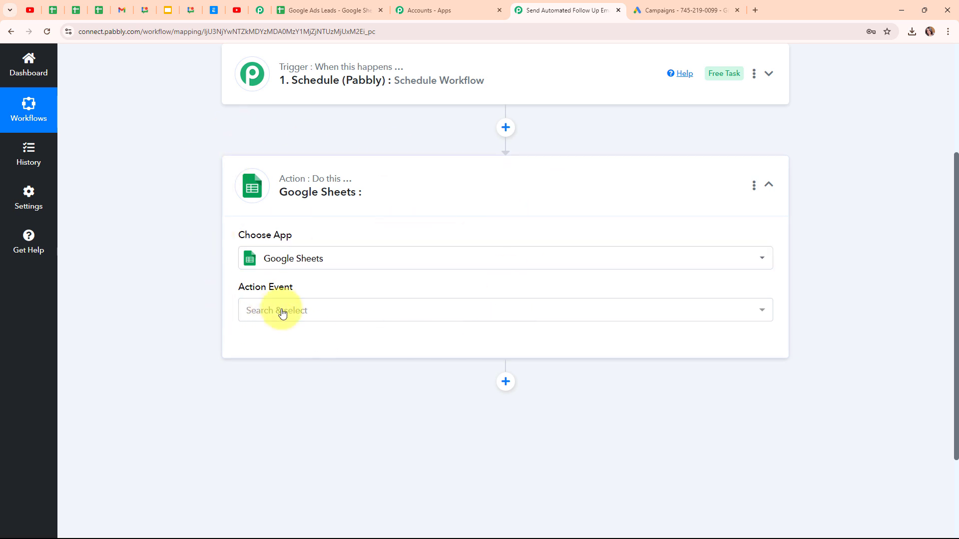
- Set the Google Sheets action event to Lookup Spreadsheet Rows V2 and check the leads sheet's data
click(281, 312)
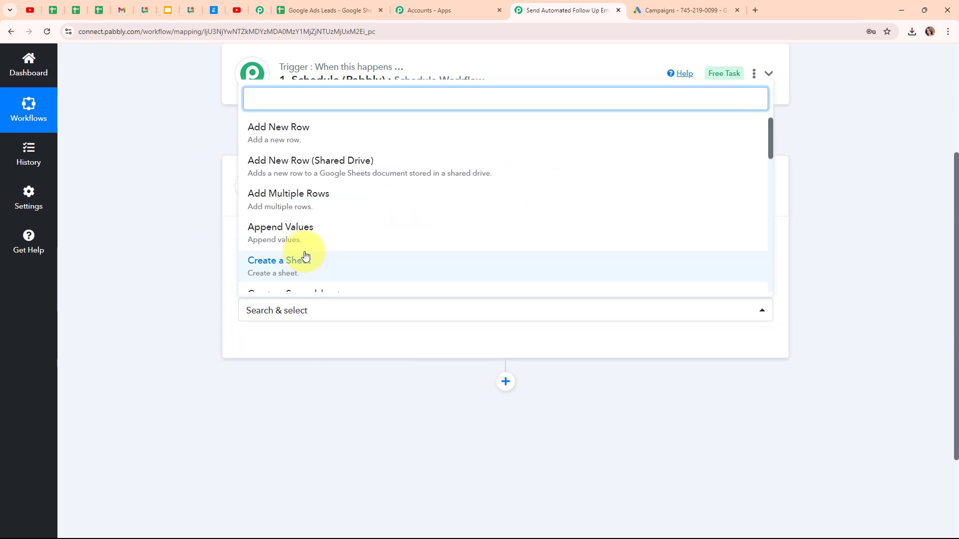
scroll(306, 254, down, 4)
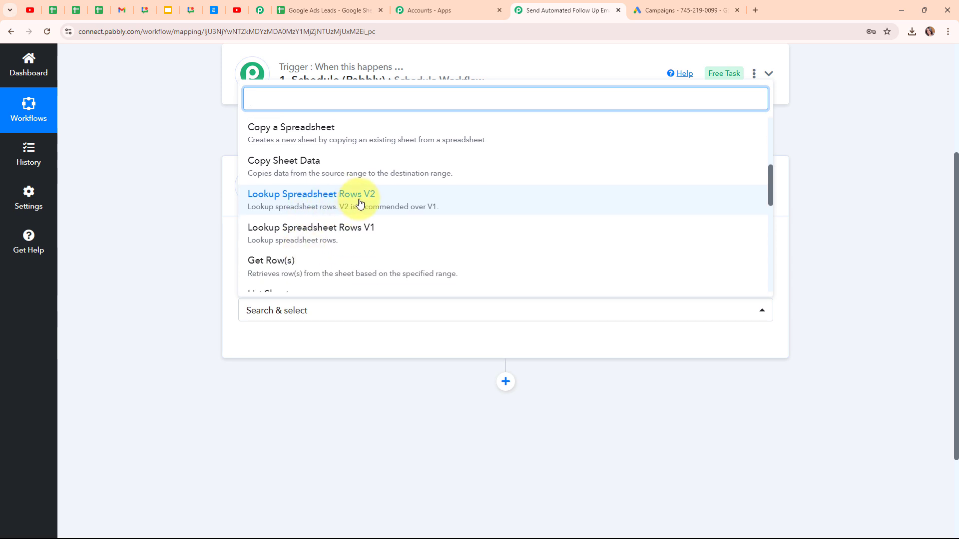
click(360, 201)
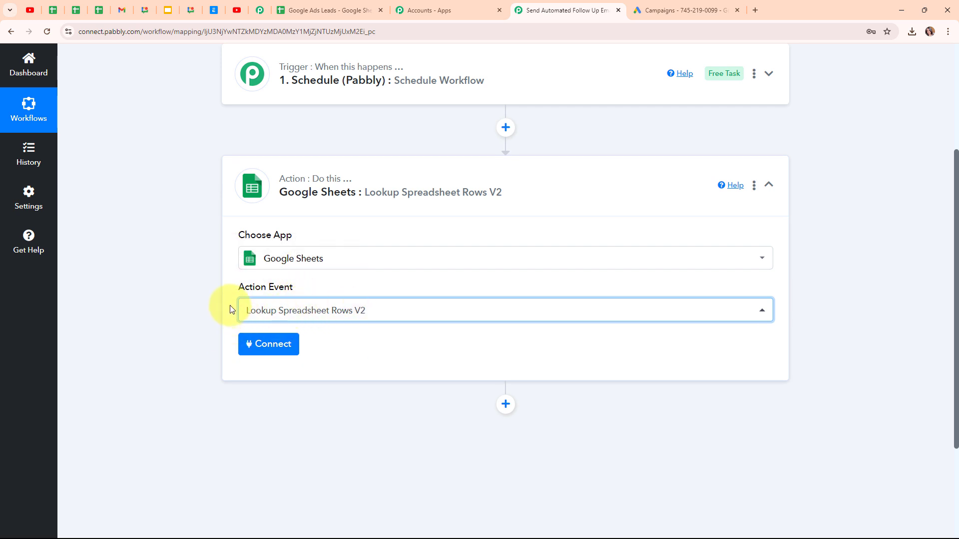
click(379, 6)
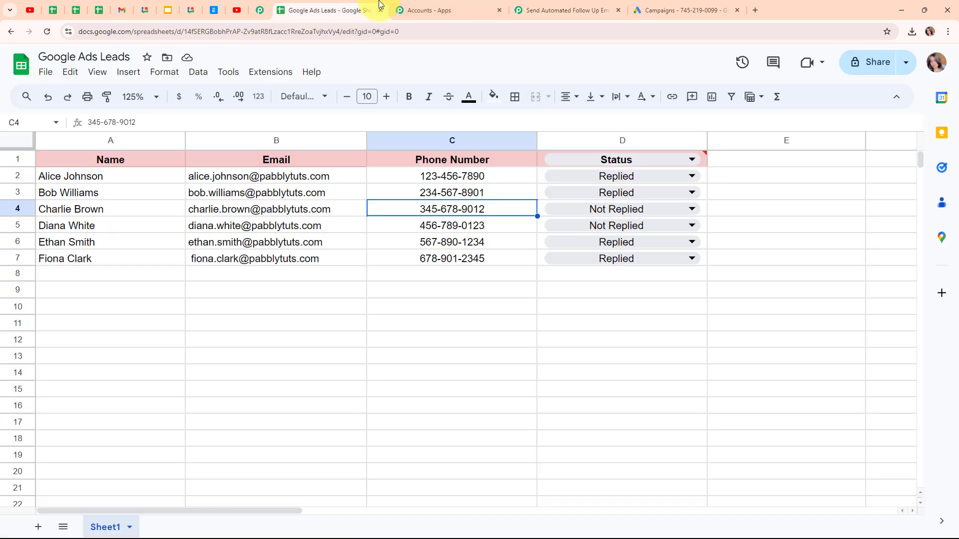
click(604, 9)
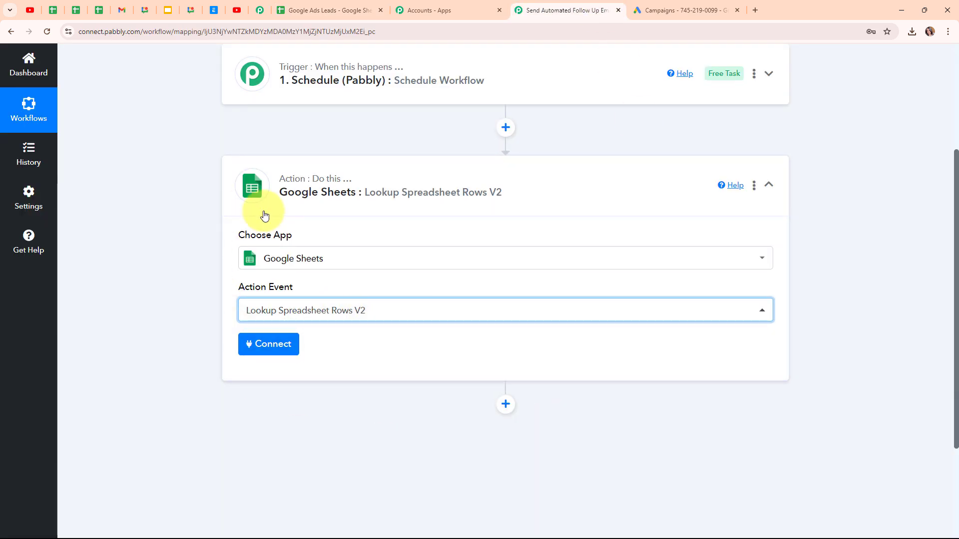
- Add a new Google Sheets connection by signing in with a Google account and allowing Pabbly Connect Sheets access
click(277, 352)
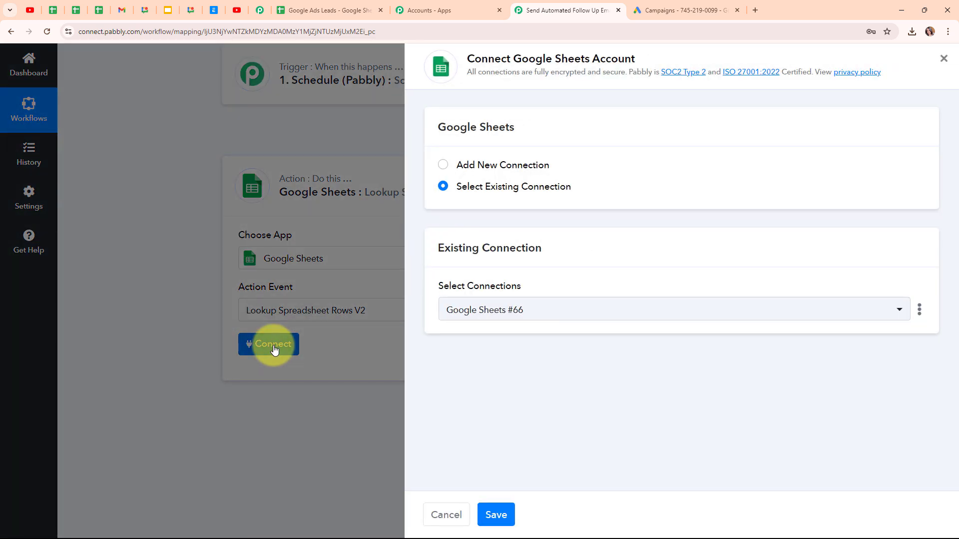
click(444, 165)
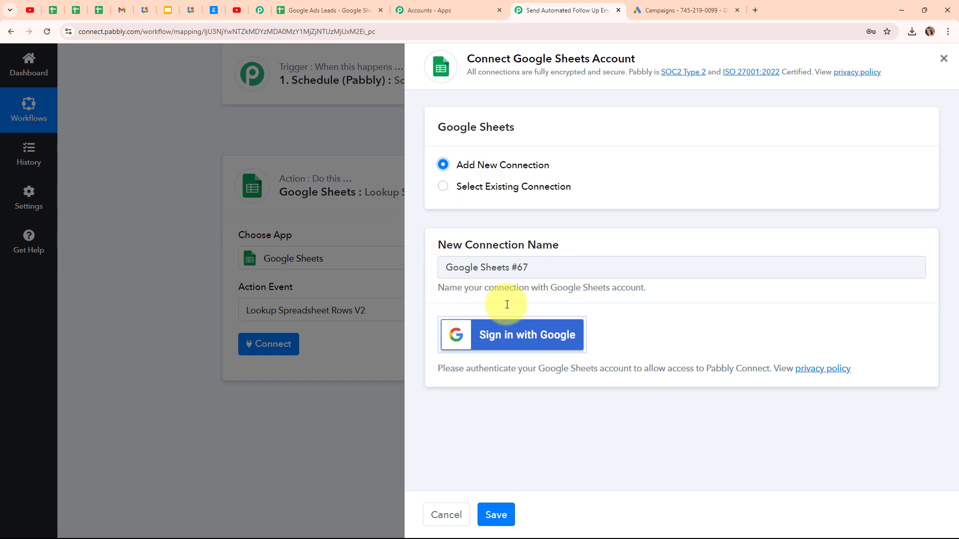
click(532, 342)
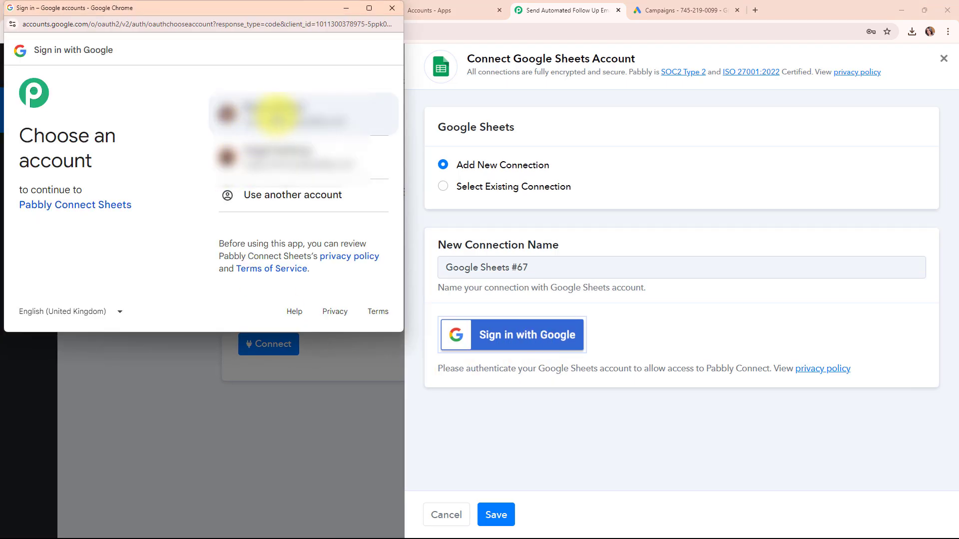
click(276, 115)
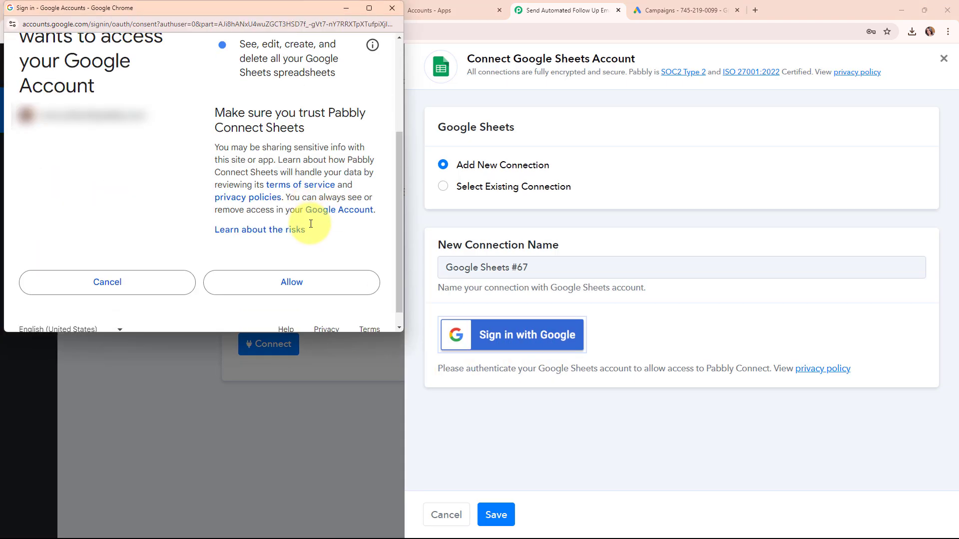
click(309, 280)
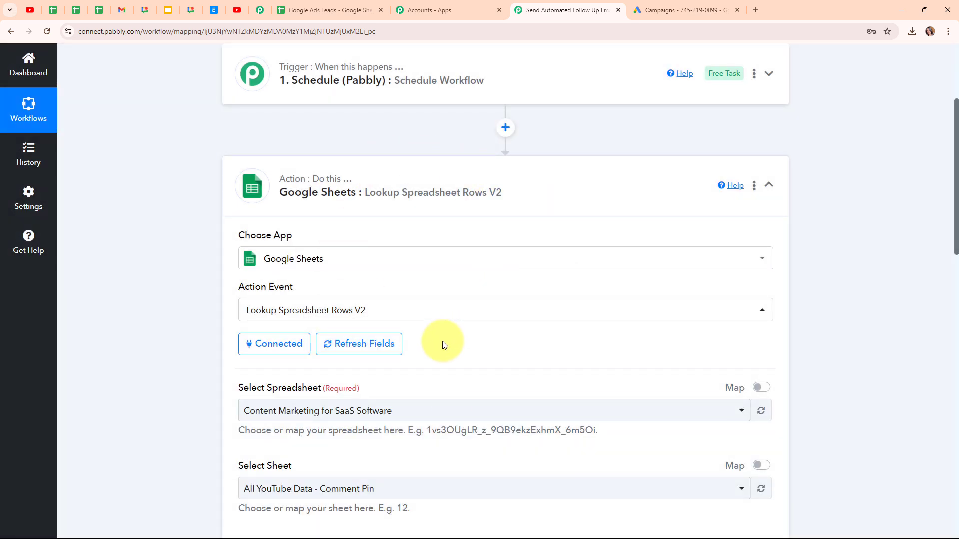
- Select the Google Ads Leads spreadsheet and its Sheet1 as the source for the row lookup
scroll(442, 343, down, 5)
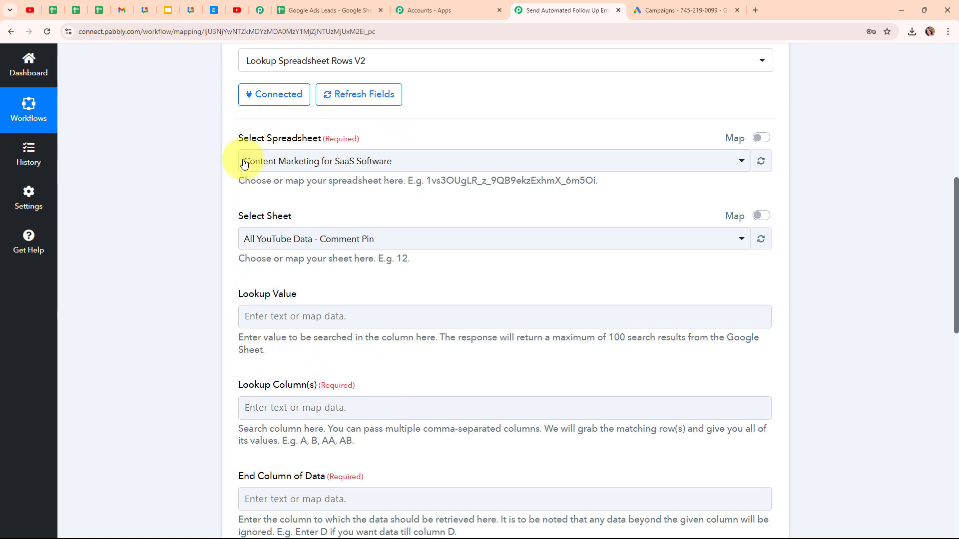
click(303, 5)
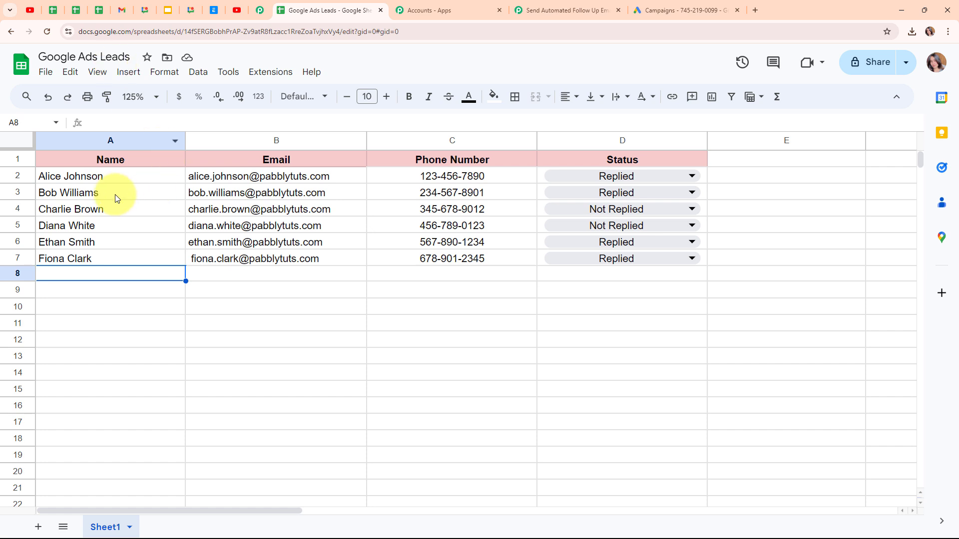
click(590, 2)
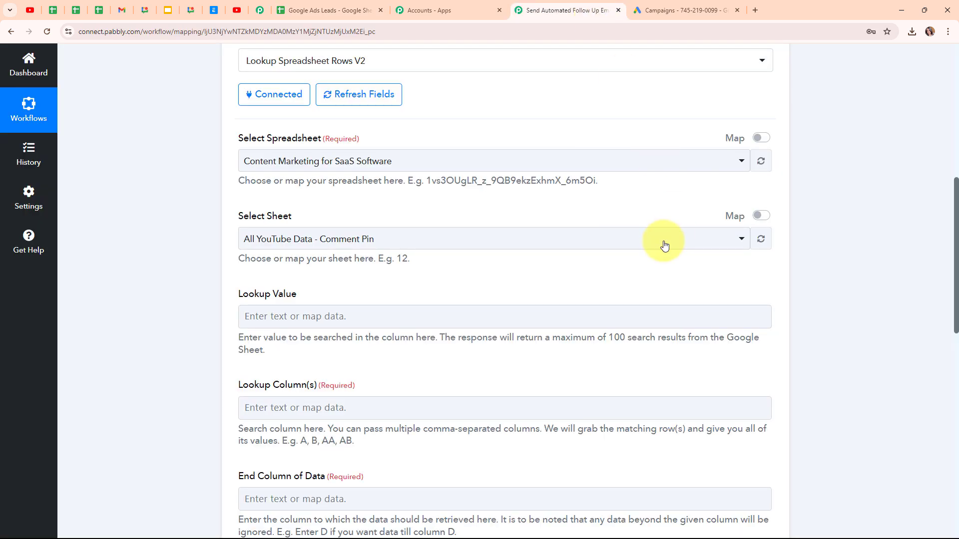
click(379, 173)
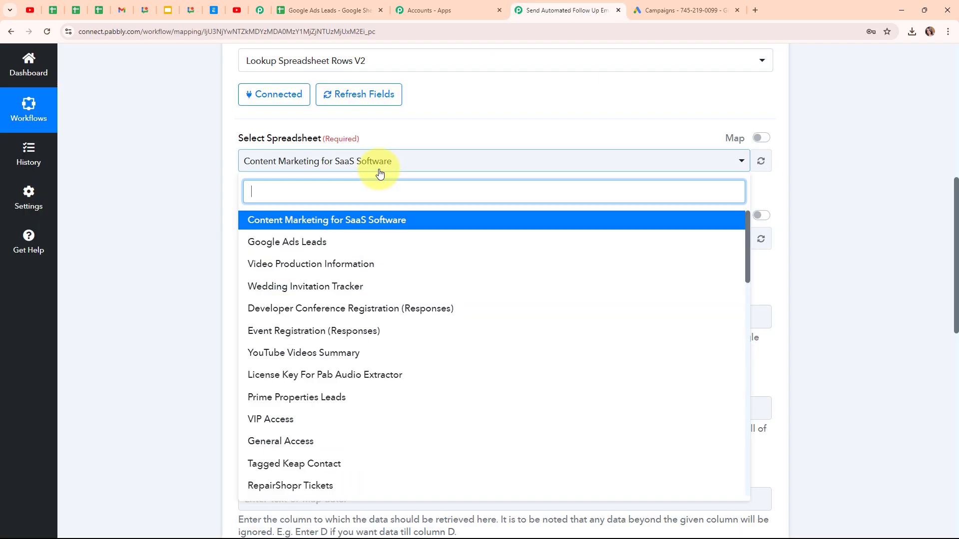
click(385, 242)
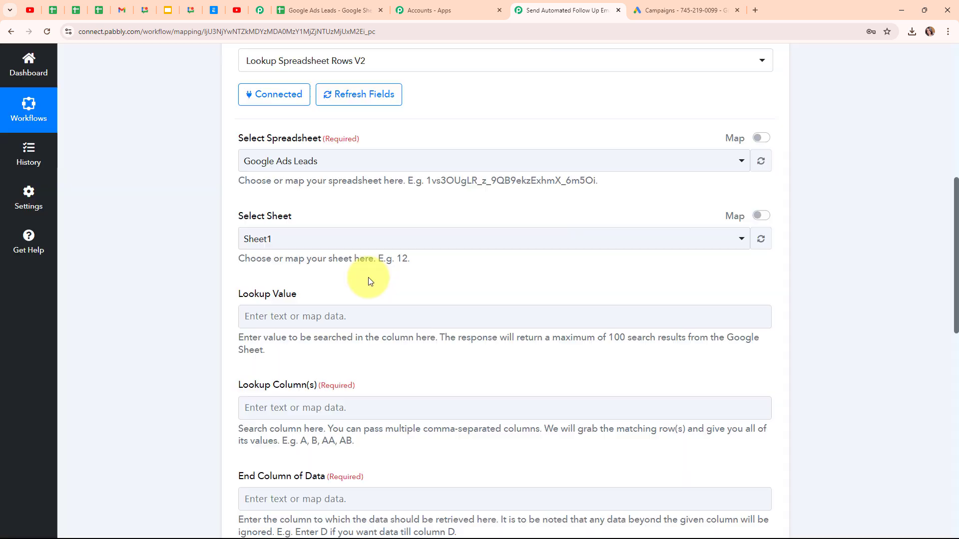
scroll(449, 215, down, 1)
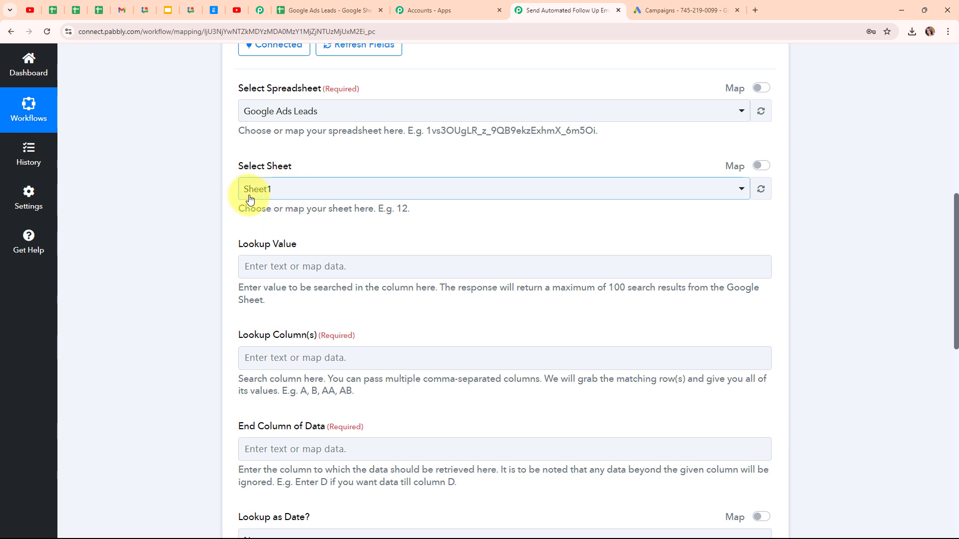
click(411, 189)
click(413, 250)
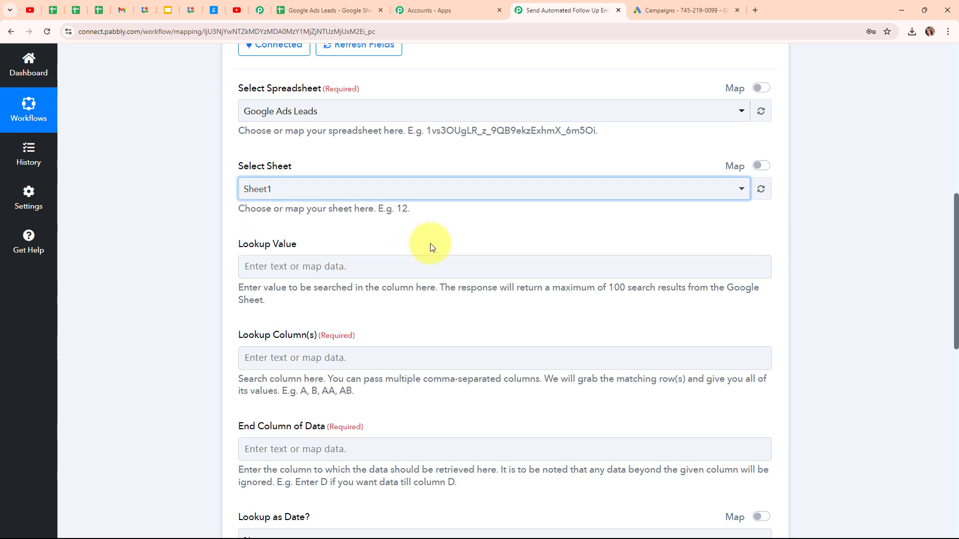
- Check the Status entries in the Google Ads Leads sheet and set the Lookup Value to "Not Replied"
scroll(560, 227, down, 2)
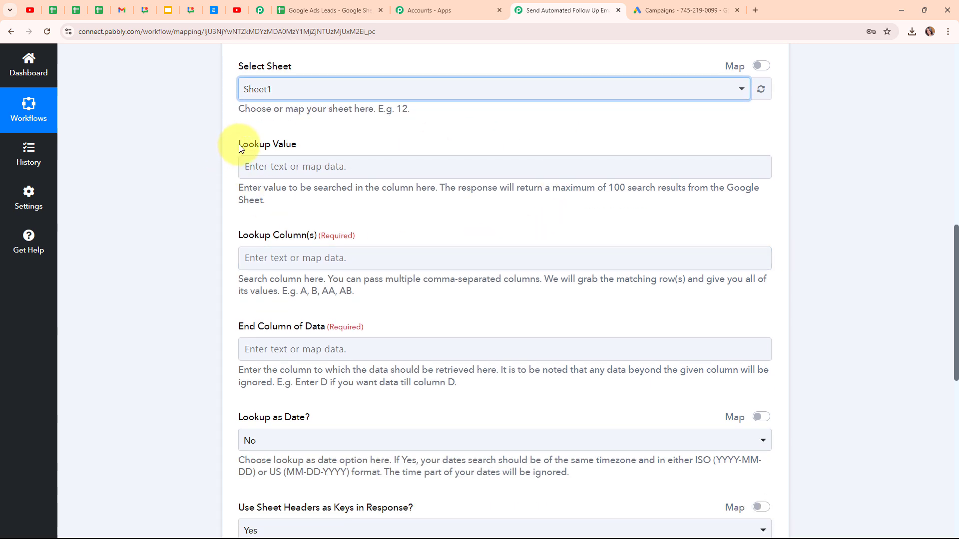
drag(232, 145, 300, 150)
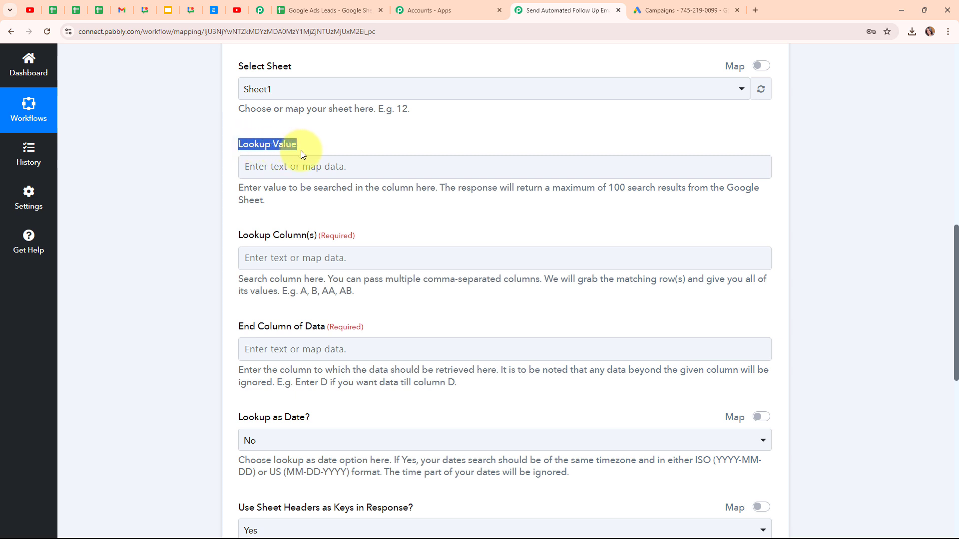
click(369, 143)
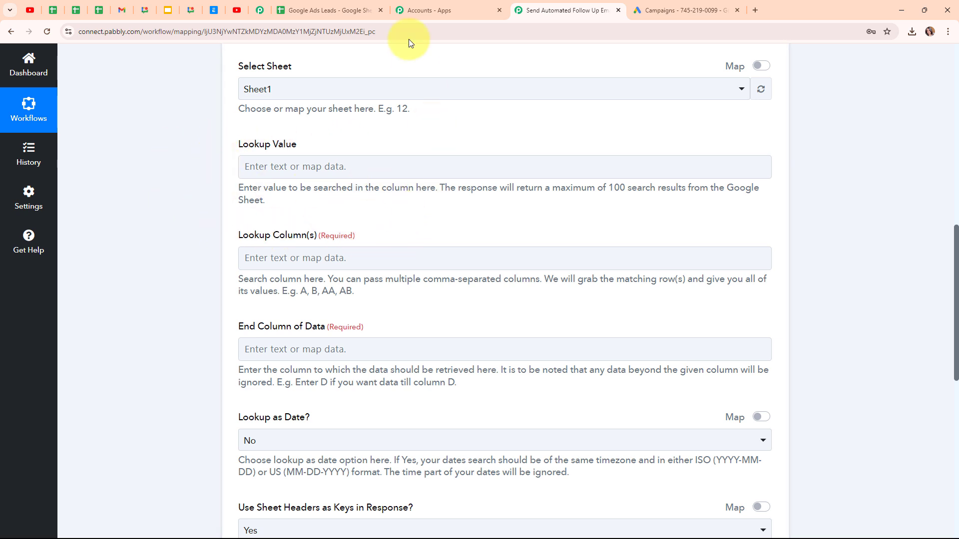
click(369, 7)
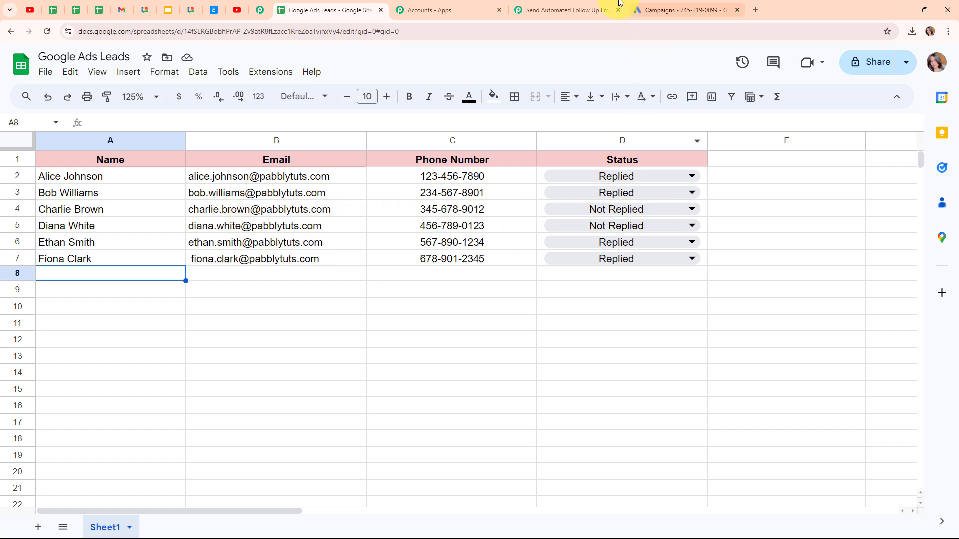
click(599, 10)
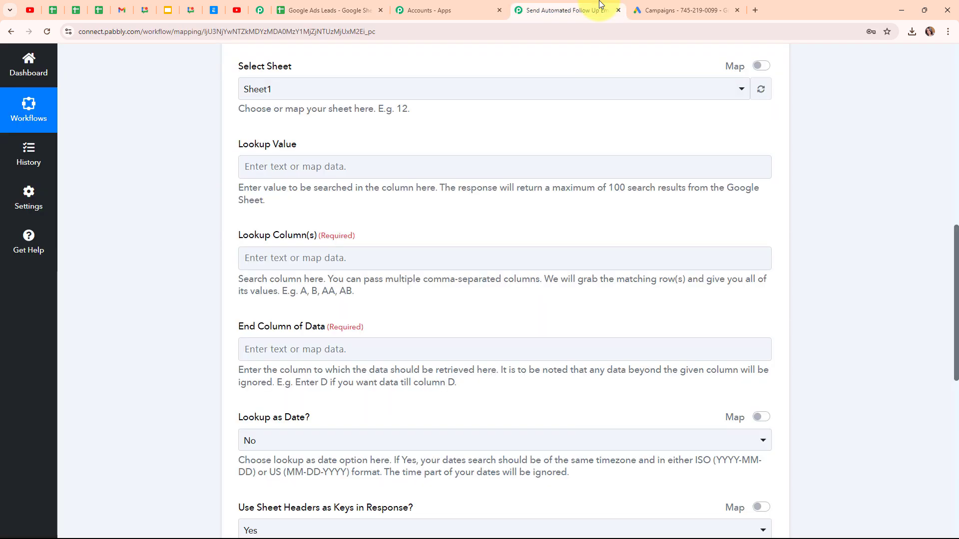
click(257, 165)
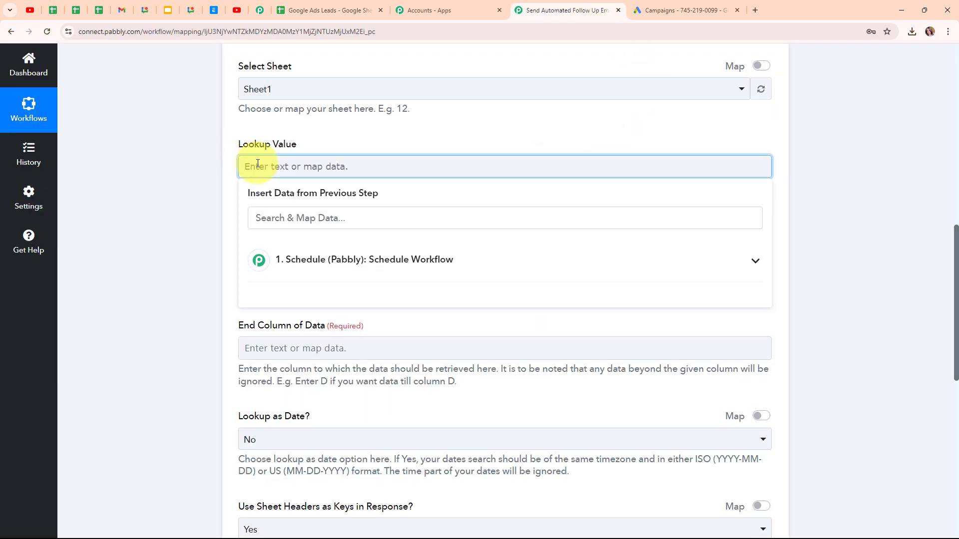
text(Not Replied)
click(225, 215)
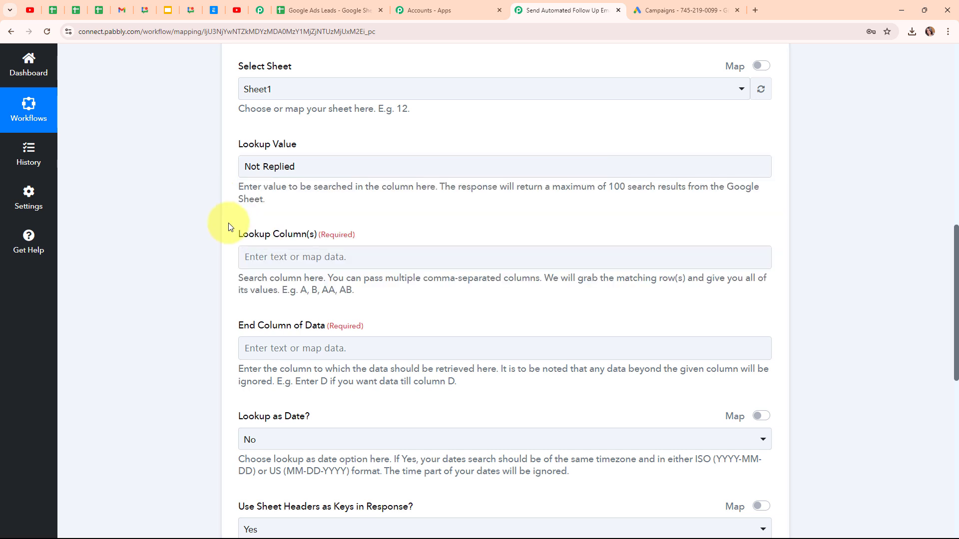
- Check which column of the leads sheet holds Status and set the lookup column to D
scroll(507, 220, down, 2)
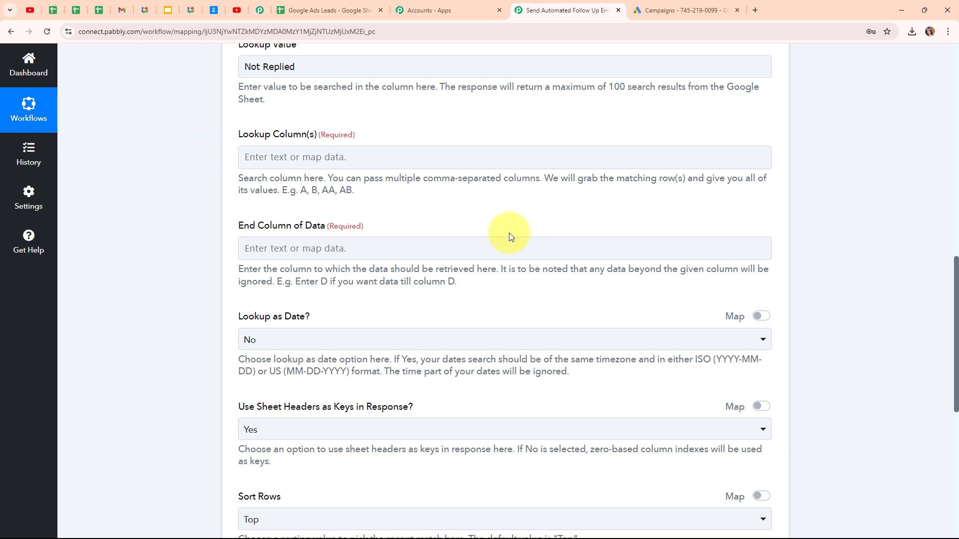
scroll(326, 137, up, 1)
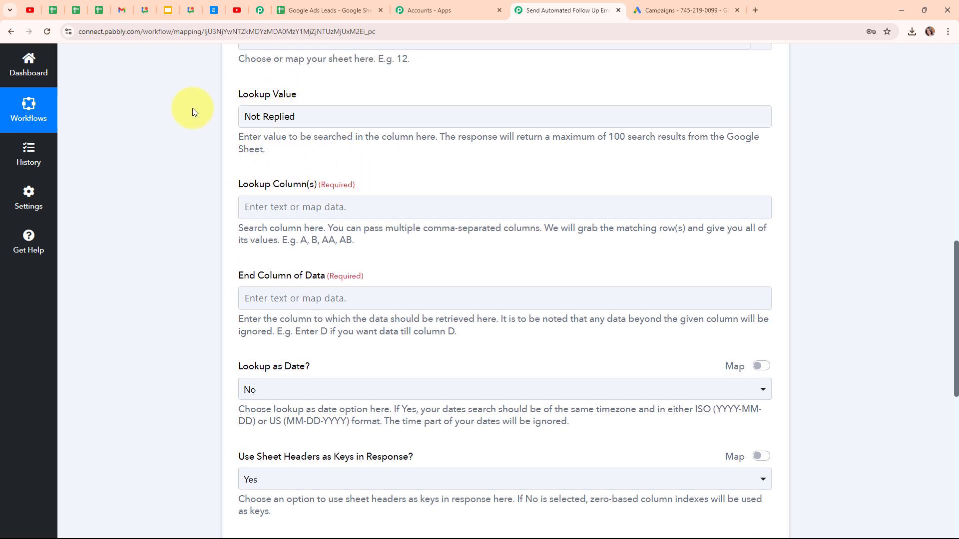
click(321, 5)
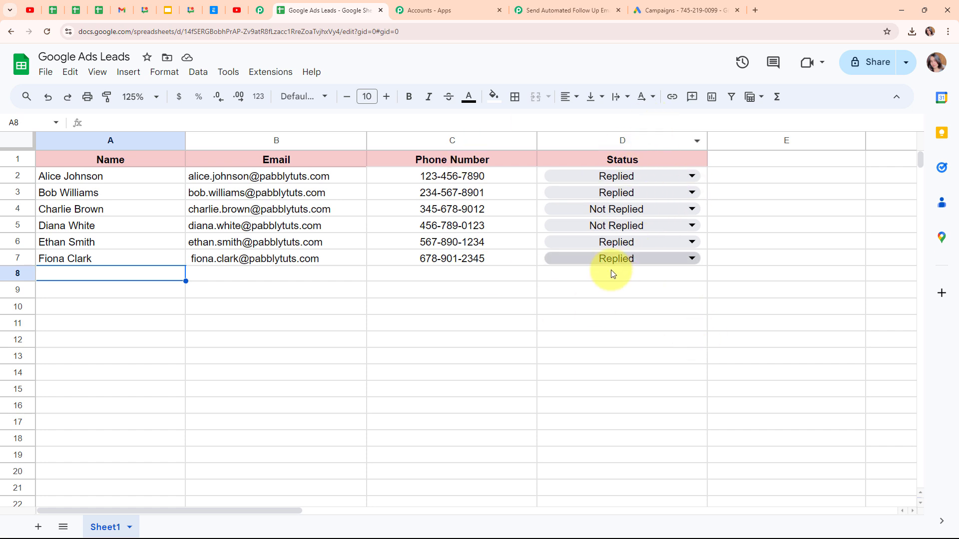
click(533, 6)
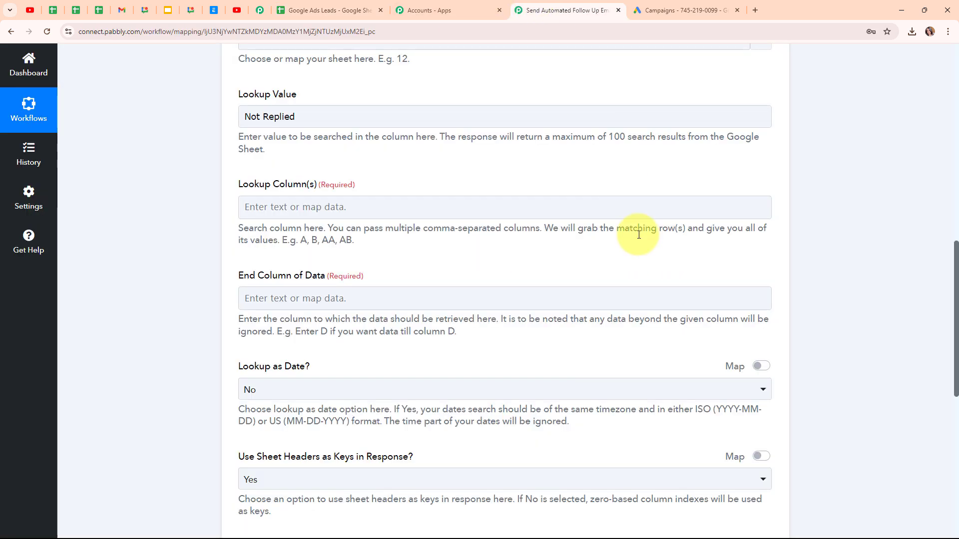
click(370, 208)
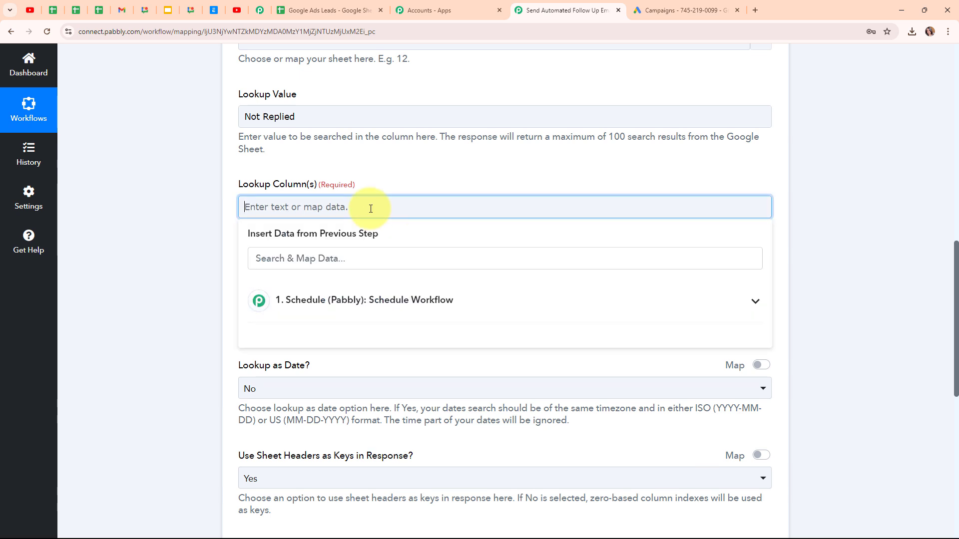
text(D)
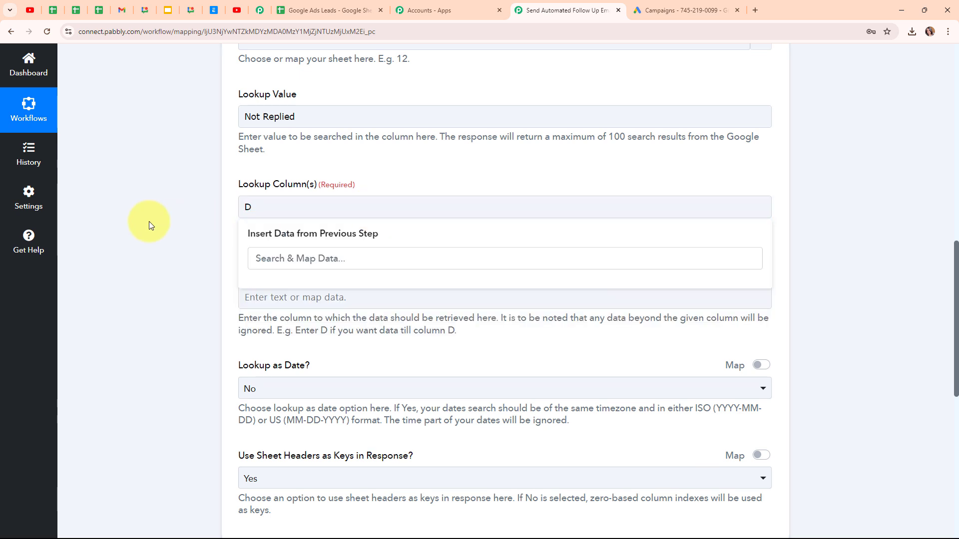
click(149, 221)
- Set the End Column of Data to D for the row lookup
scroll(519, 272, down, 3)
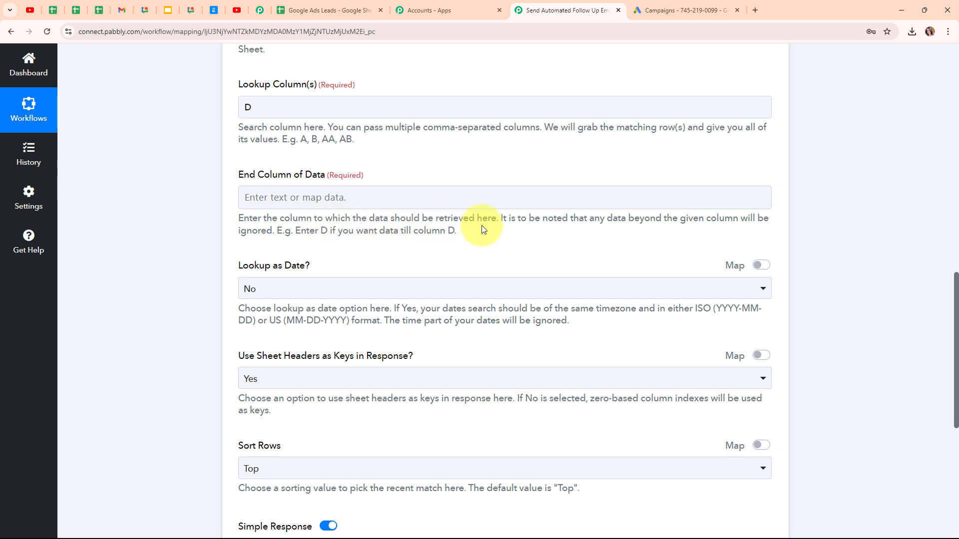
click(322, 203)
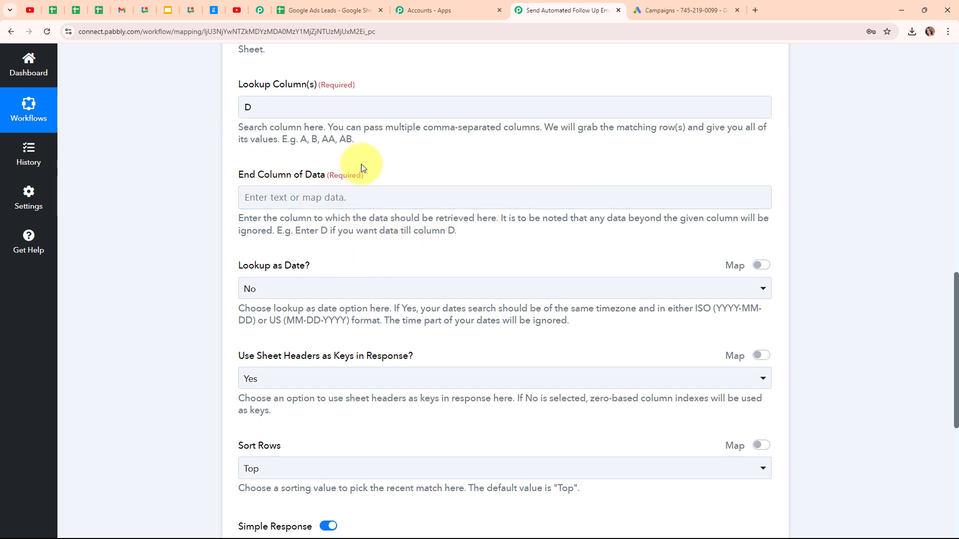
click(284, 194)
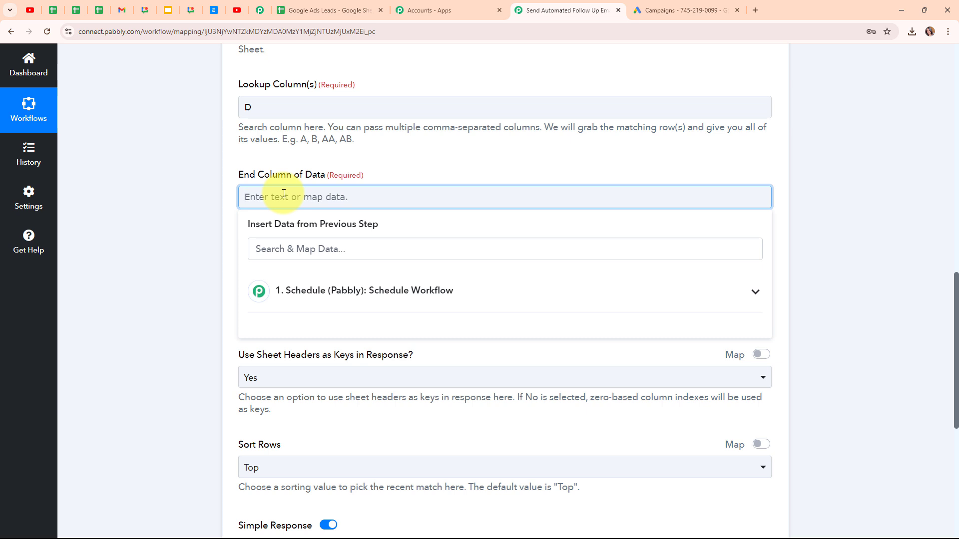
text(D)
click(172, 201)
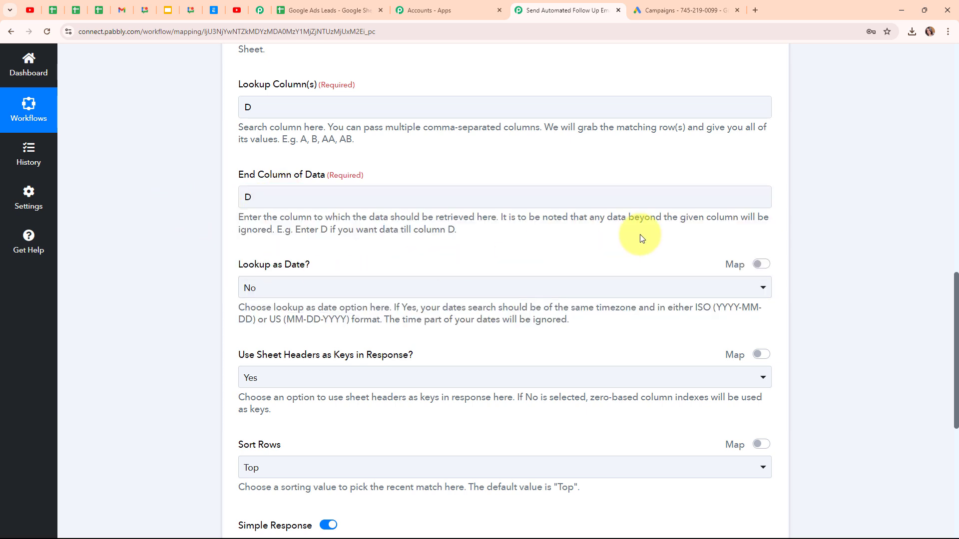
- Review the lookup value and column settings, and choose No for looking up as a date
scroll(642, 238, down, 2)
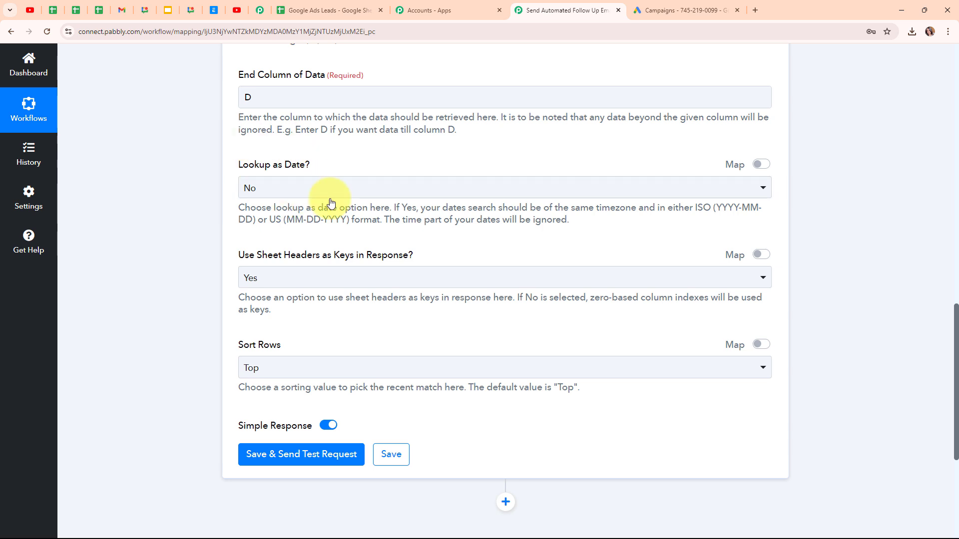
scroll(394, 200, up, 4)
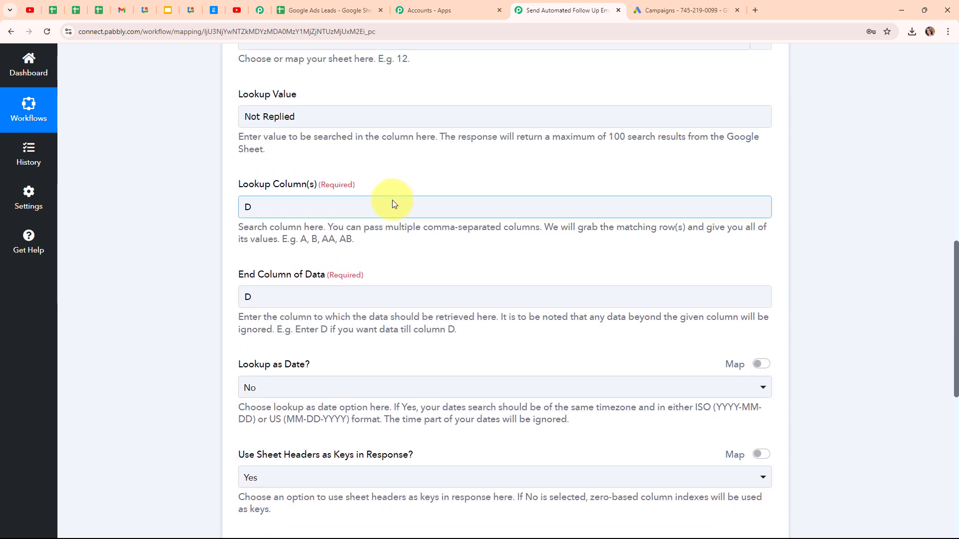
scroll(392, 202, up, 2)
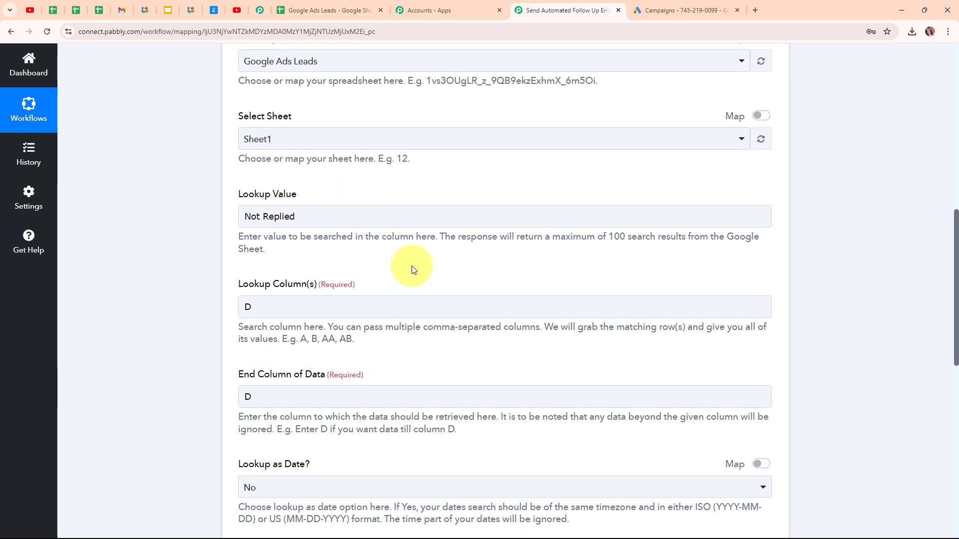
scroll(411, 266, down, 4)
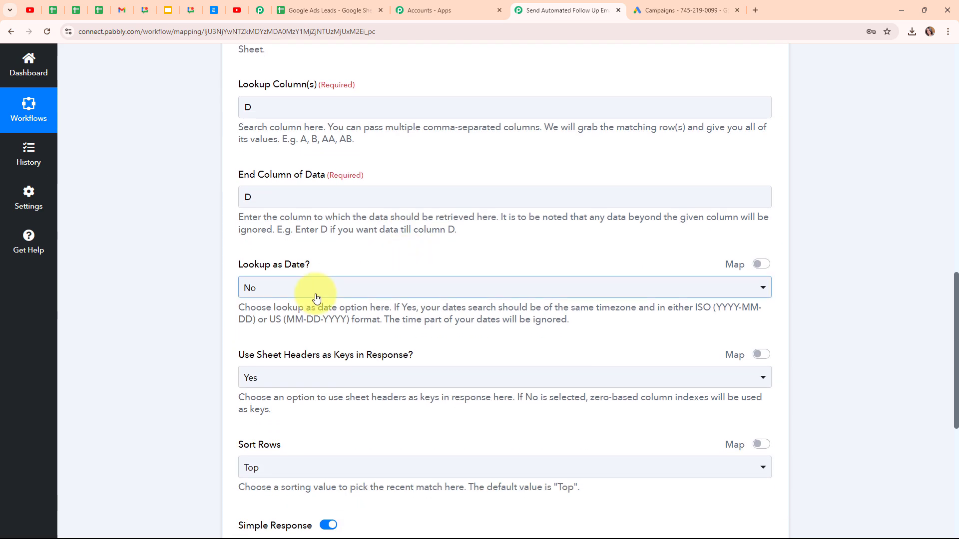
click(316, 295)
click(360, 344)
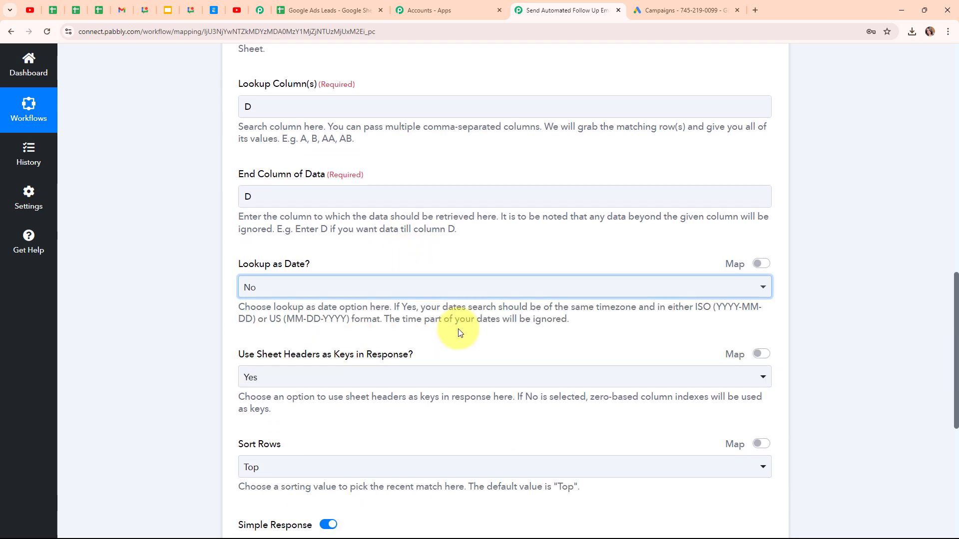
- Choose Yes for using sheet headers as keys in the response and sort the rows by Top
scroll(459, 331, down, 4)
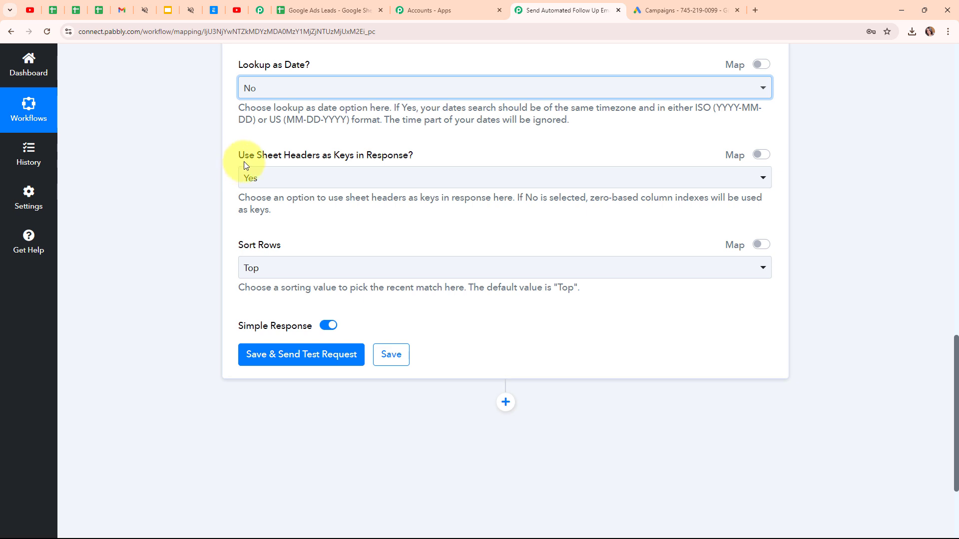
click(443, 178)
click(403, 241)
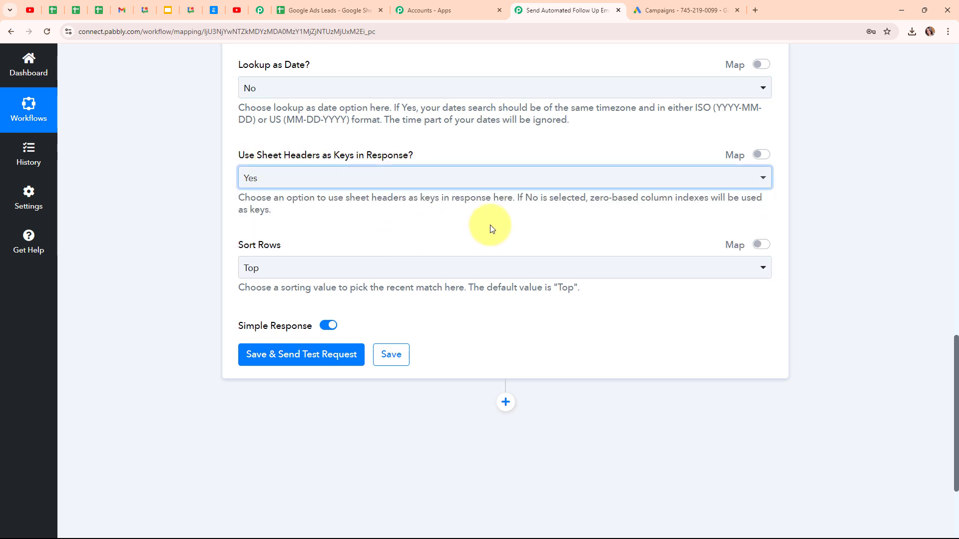
scroll(490, 225, down, 1)
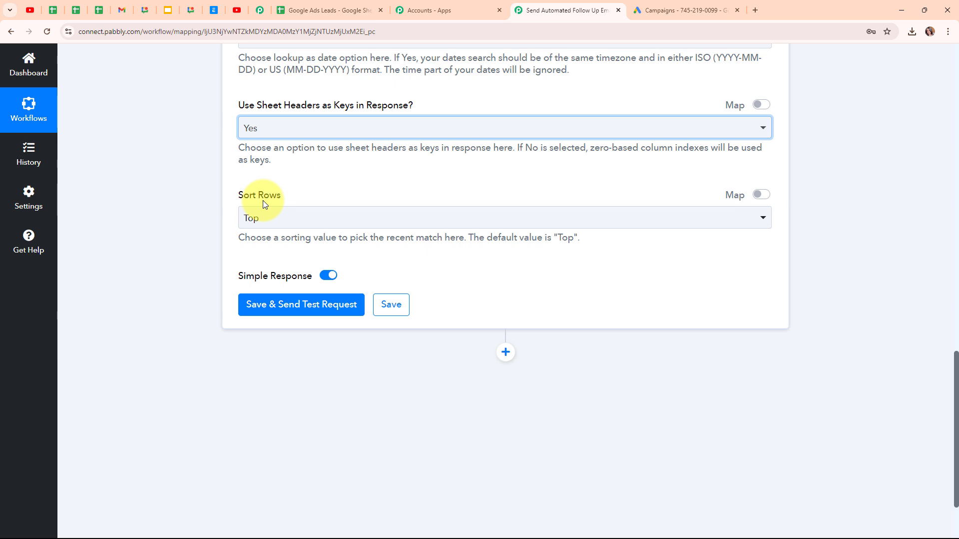
click(322, 220)
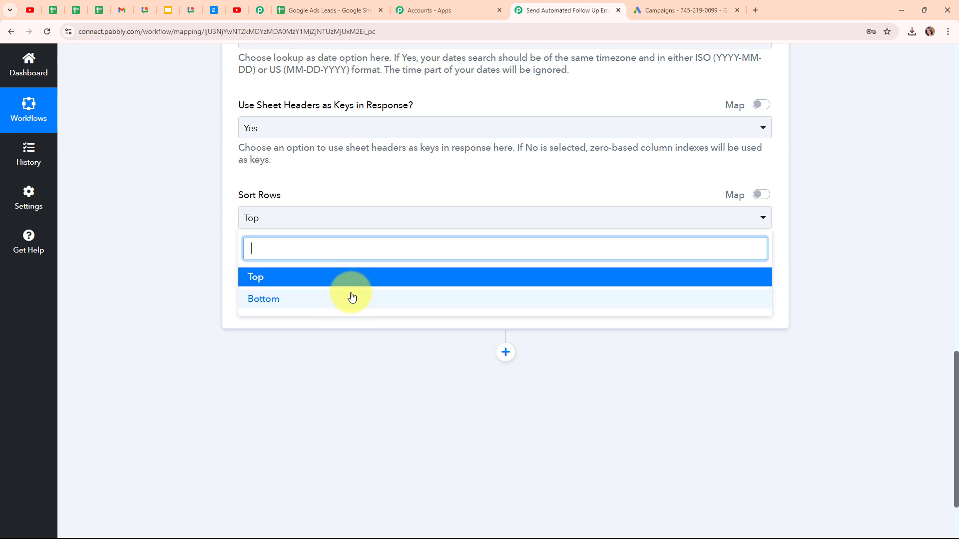
click(264, 281)
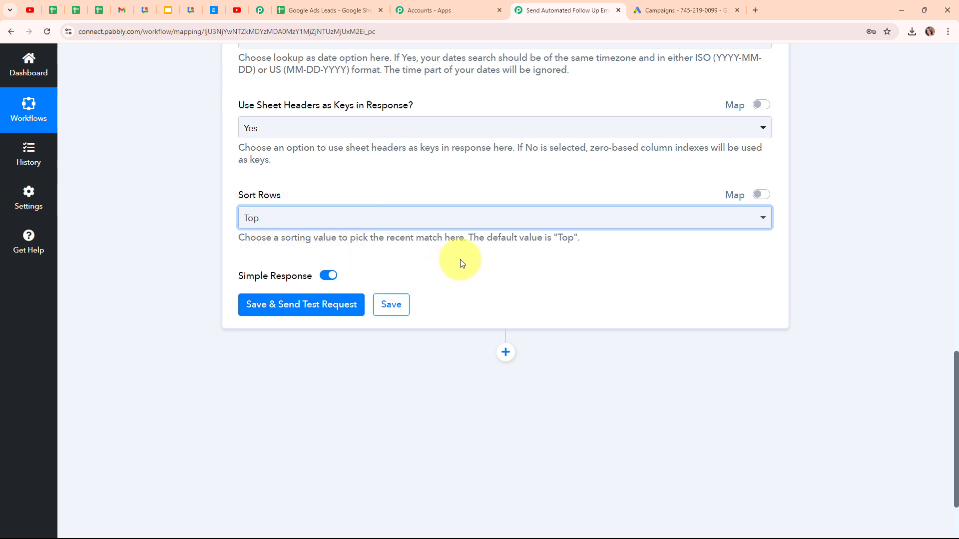
- Turn off Simple Response for the lookup, then save the step and send a test request
scroll(499, 261, up, 4)
scroll(499, 259, down, 5)
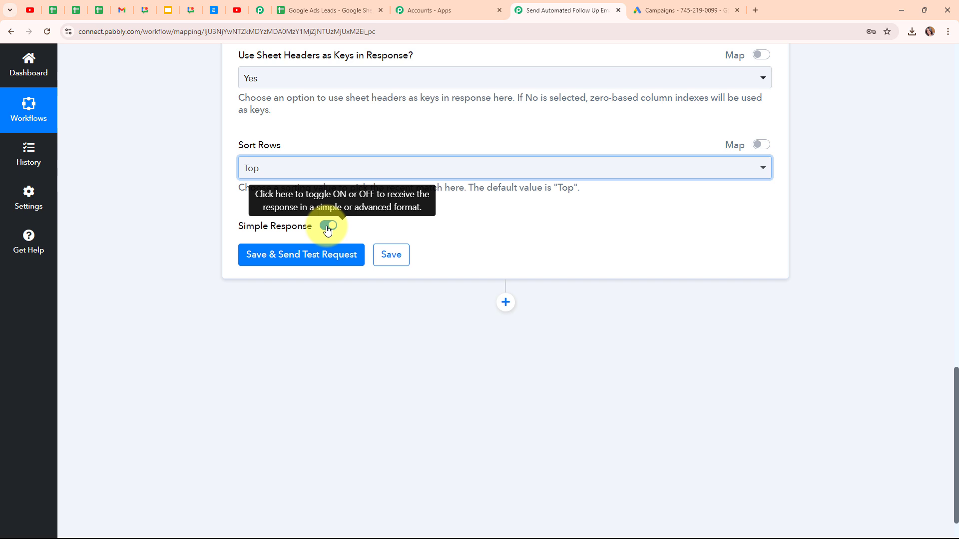
click(328, 226)
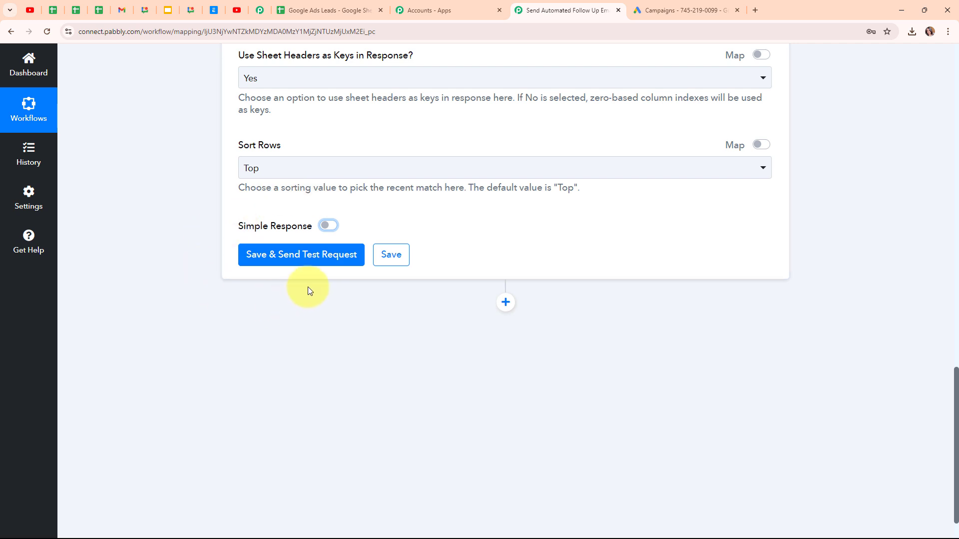
click(326, 265)
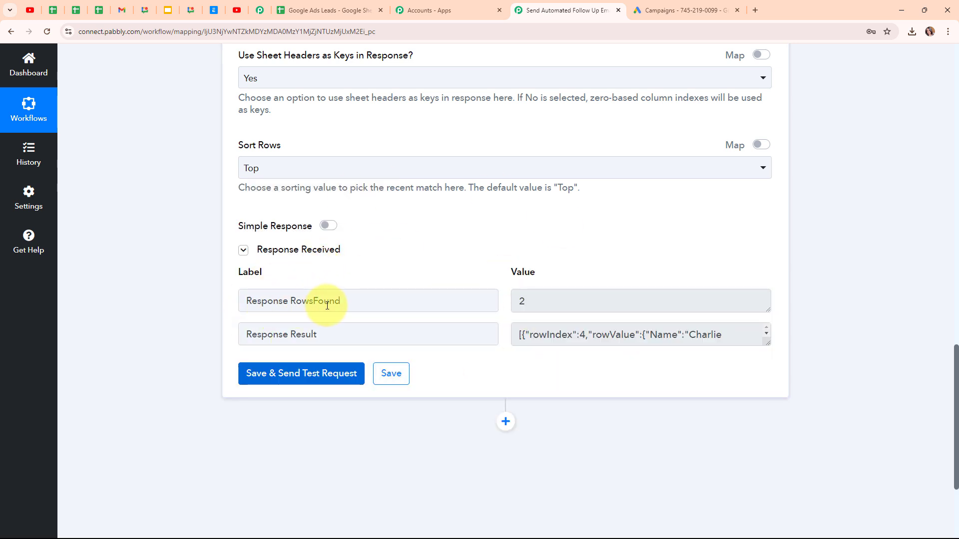
- Examine the rows found and the expanded result in the test response, and compare them with the Google Ads Leads sheet
drag(342, 301, 293, 301)
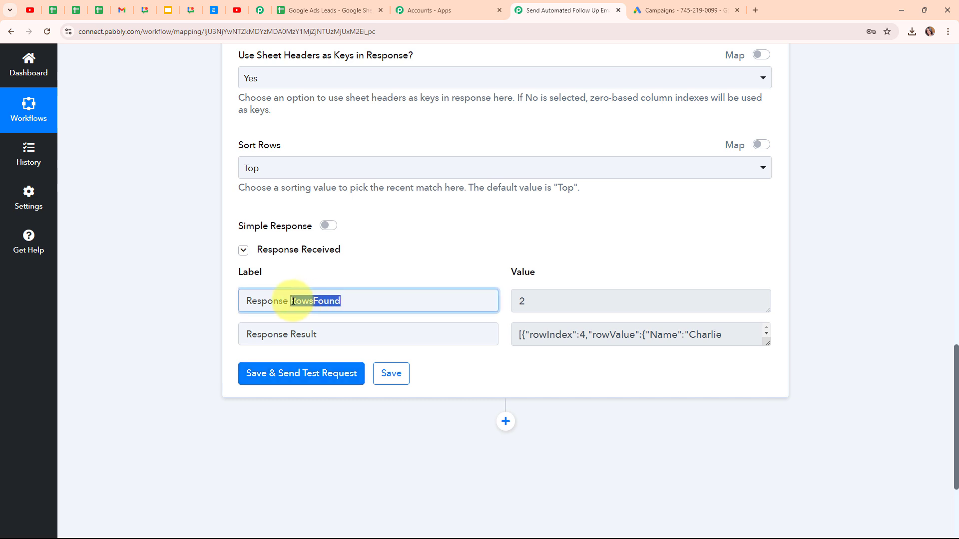
click(541, 300)
drag(768, 342, 769, 449)
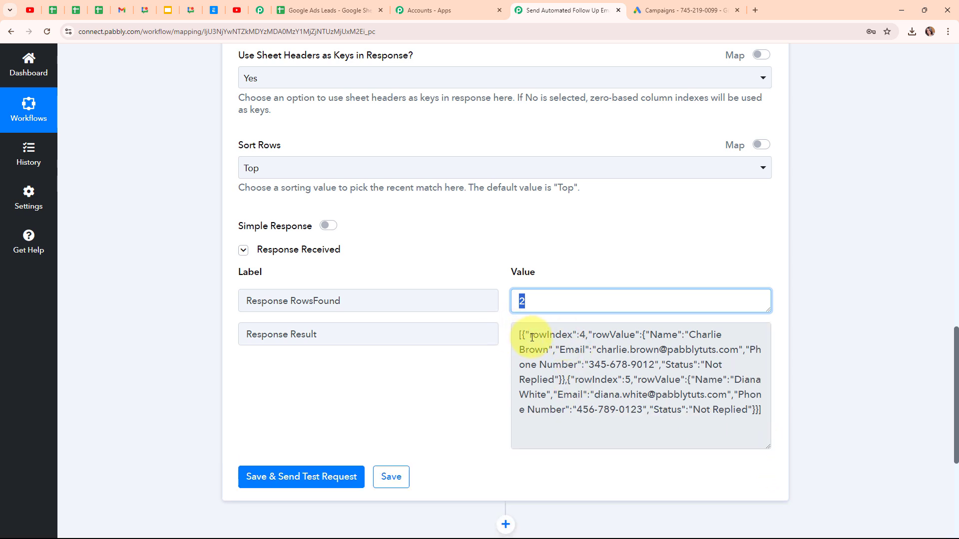
drag(528, 335, 589, 335)
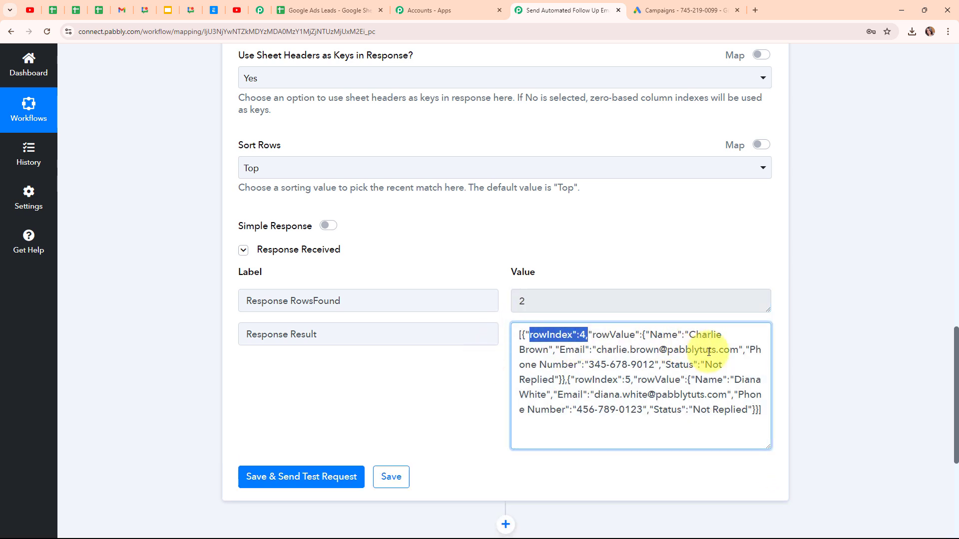
drag(574, 381, 630, 381)
click(332, 381)
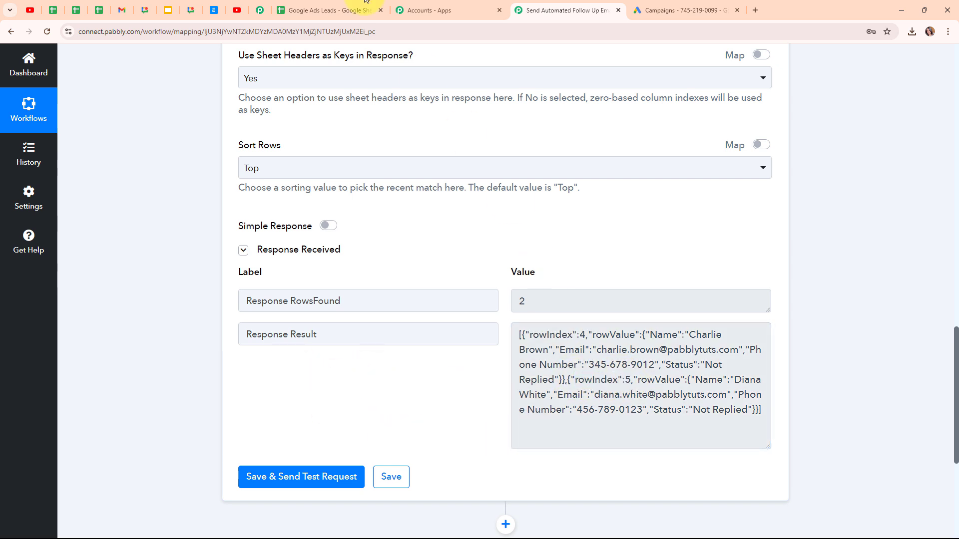
click(338, 9)
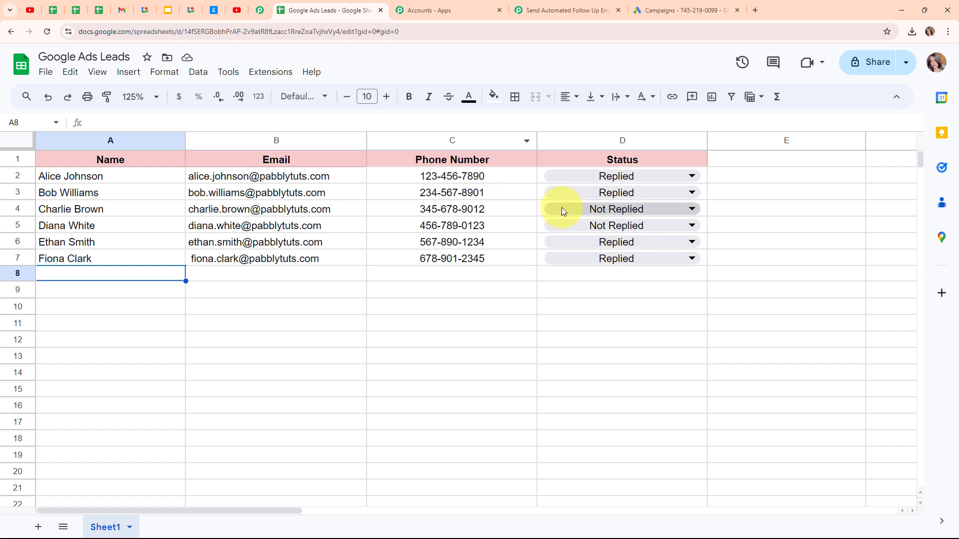
- Compare the Not Replied leads in the Google Ads Leads sheet with the Response Result of the lookup step
click(122, 209)
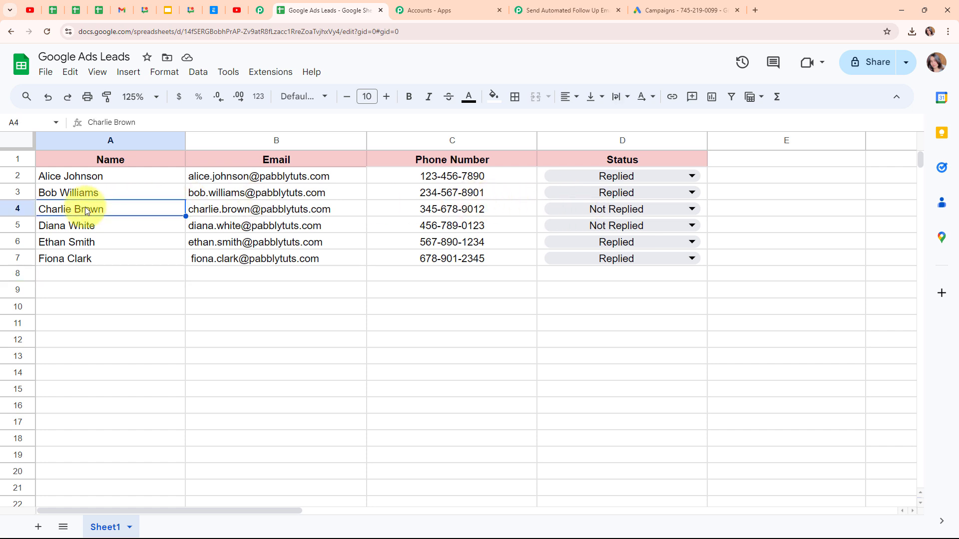
click(95, 230)
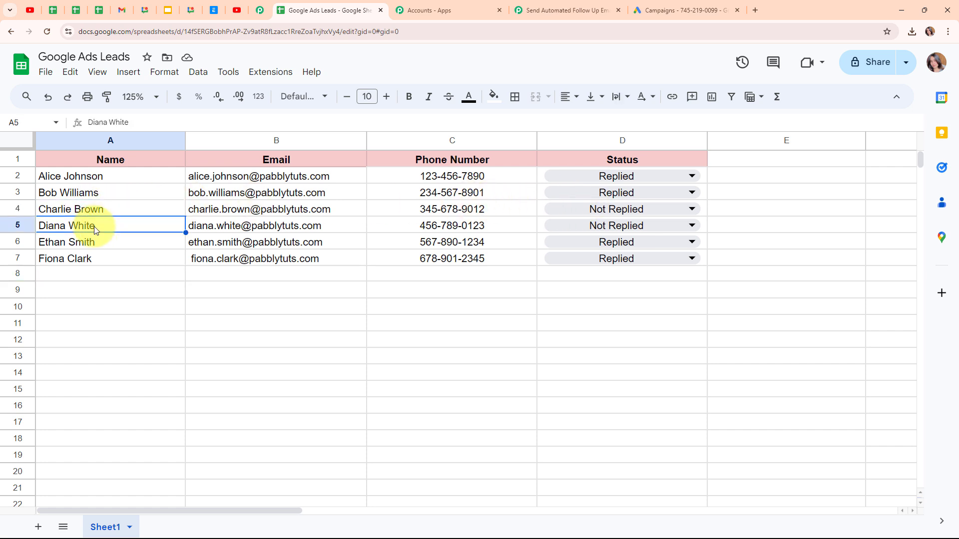
click(556, 14)
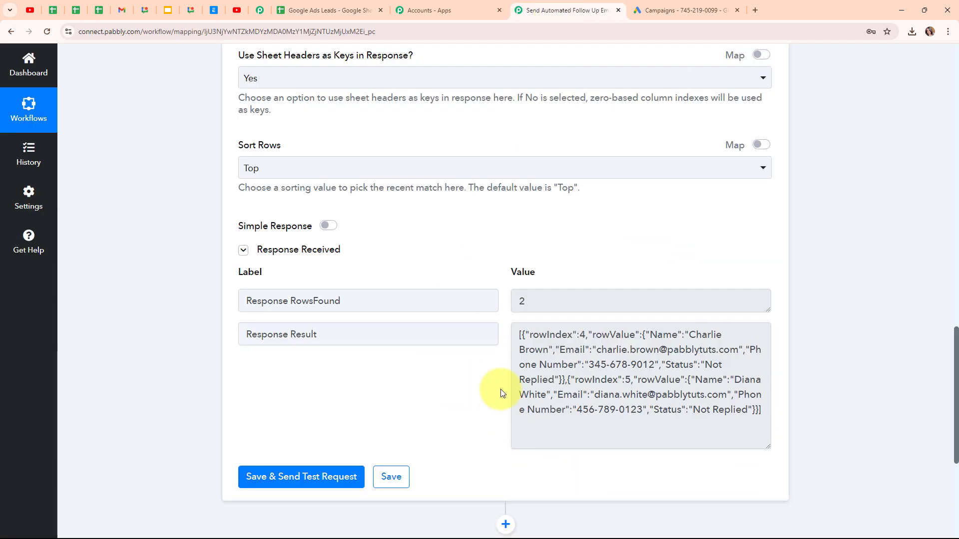
click(513, 335)
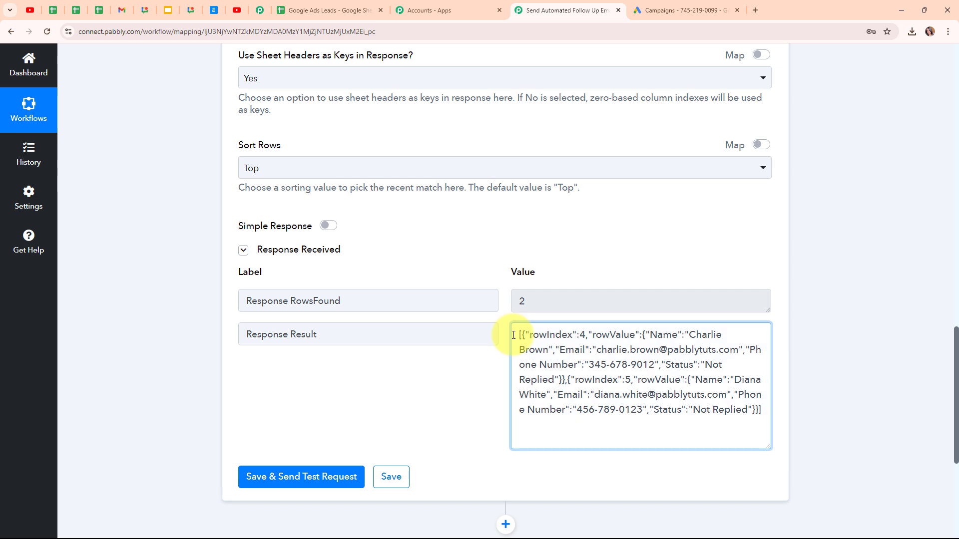
drag(515, 335, 761, 412)
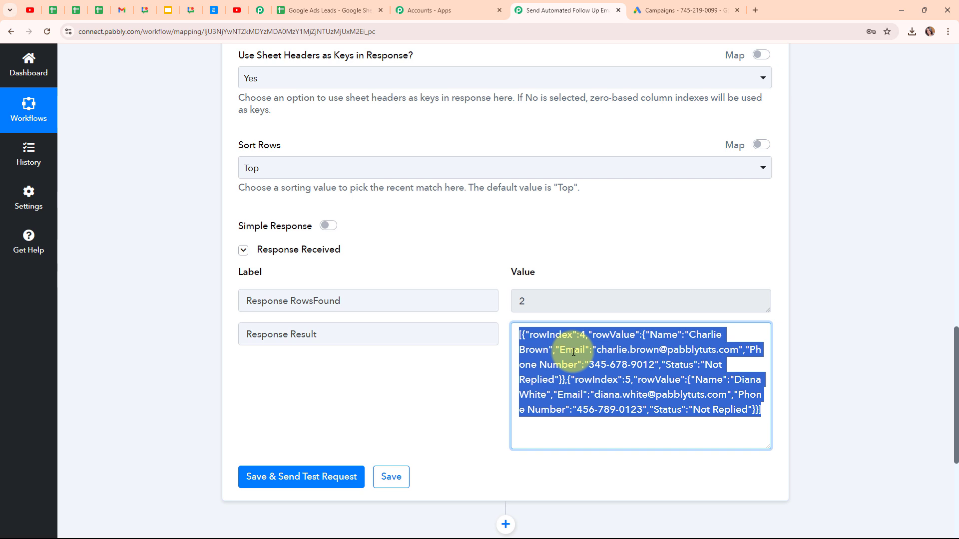
click(346, 417)
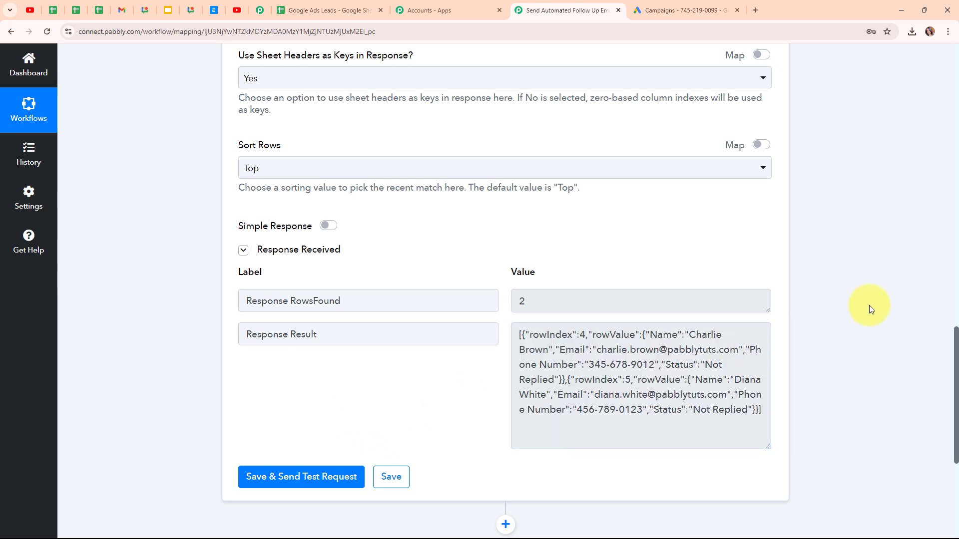
- Add an action step below the Google Sheets lookup and choose Iterator (Pabbly) as its app
scroll(828, 318, down, 4)
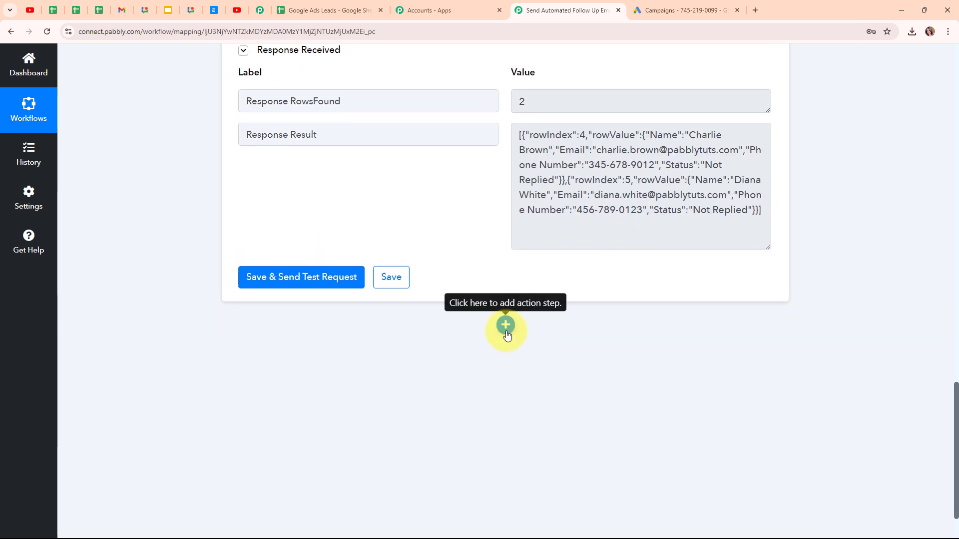
click(506, 330)
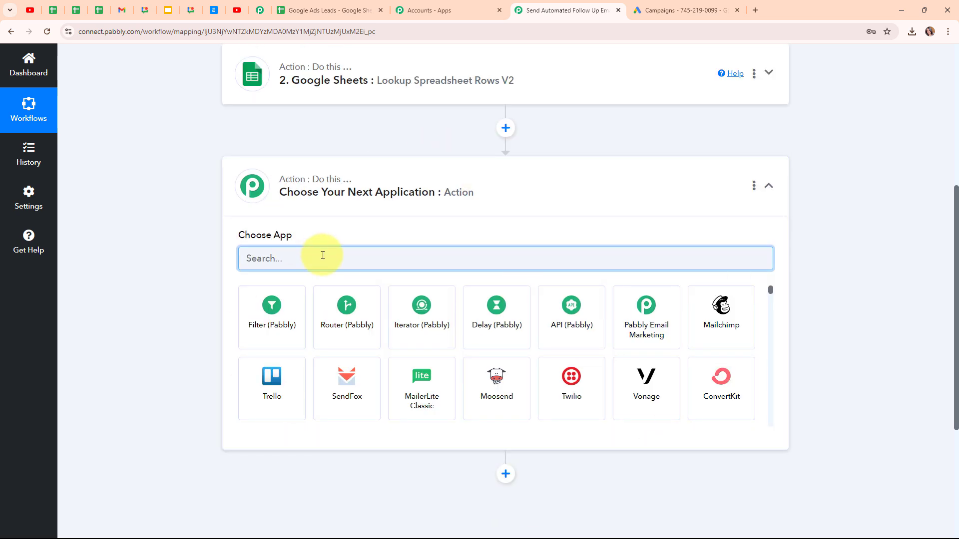
text(it)
click(296, 315)
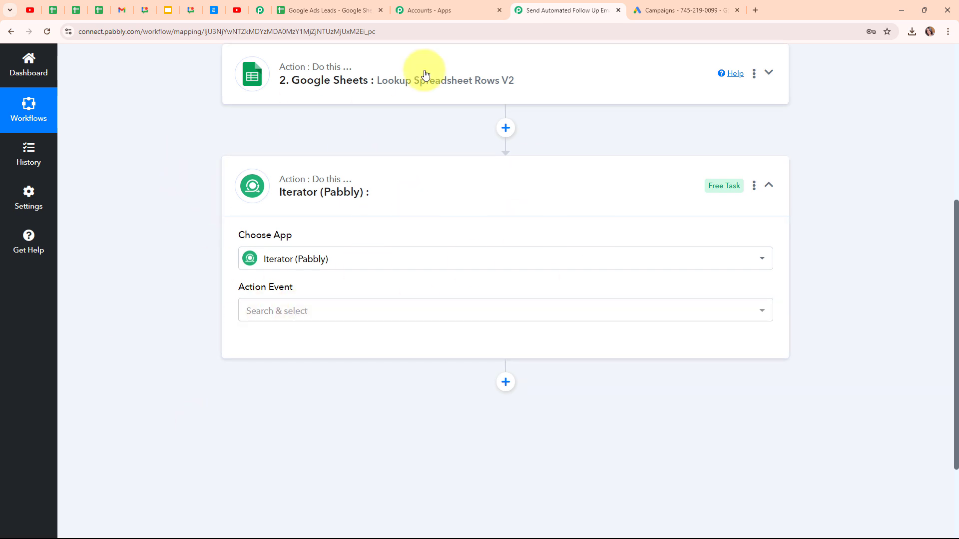
- Reopen the Google Sheets lookup step and examine the full Response Result in its received response
click(433, 84)
scroll(700, 262, down, 9)
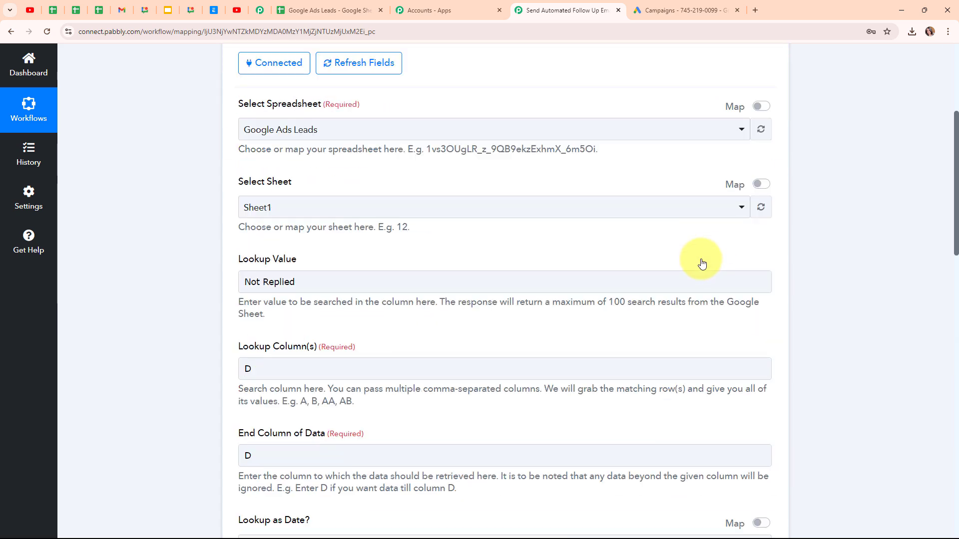
scroll(700, 262, down, 8)
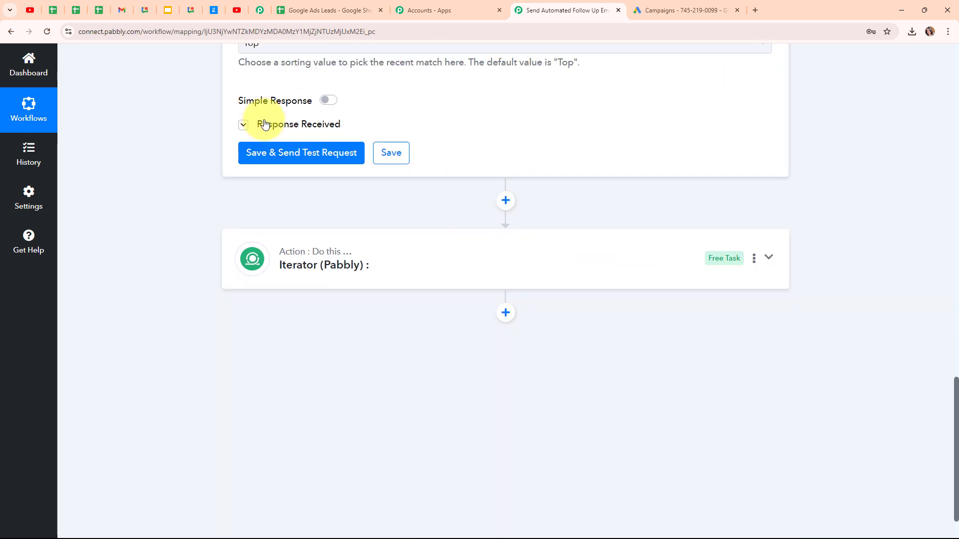
click(266, 126)
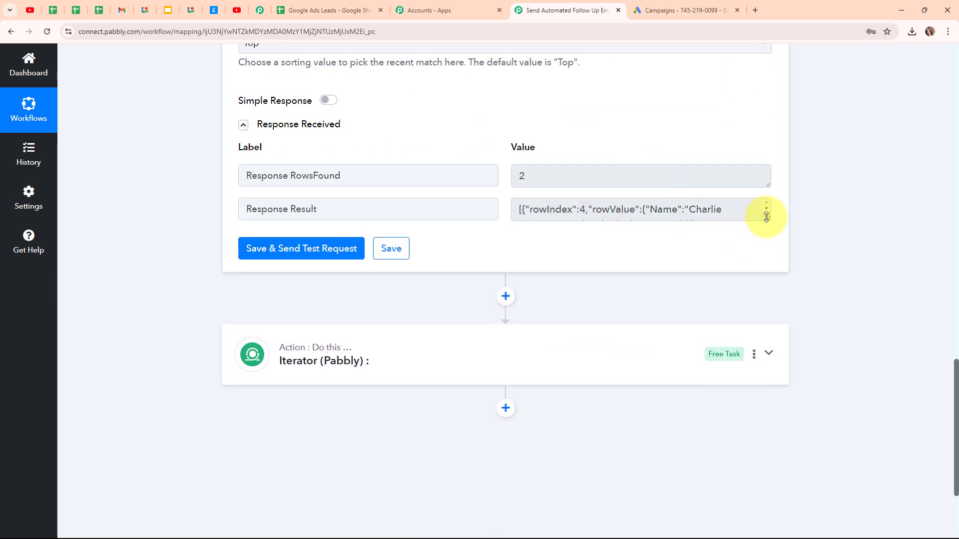
drag(768, 219, 771, 330)
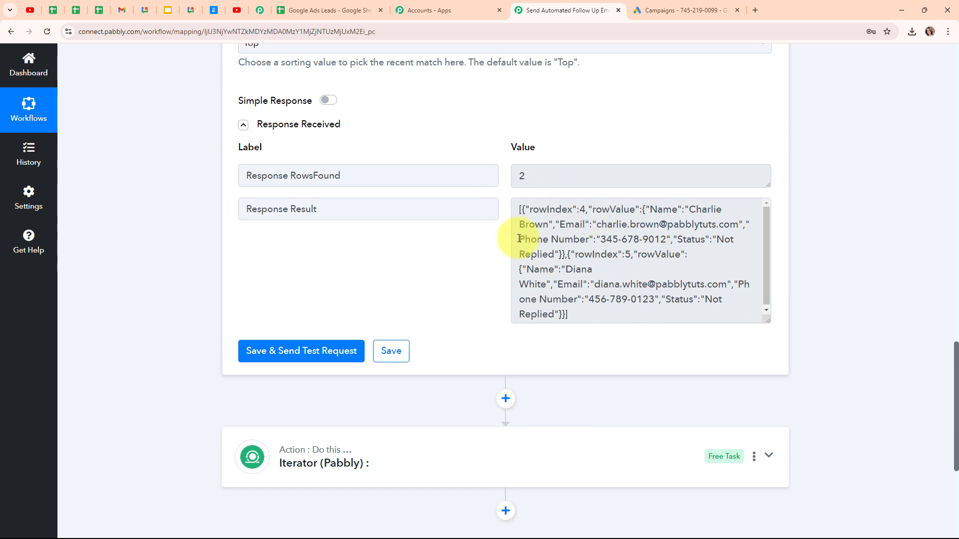
drag(520, 208, 604, 332)
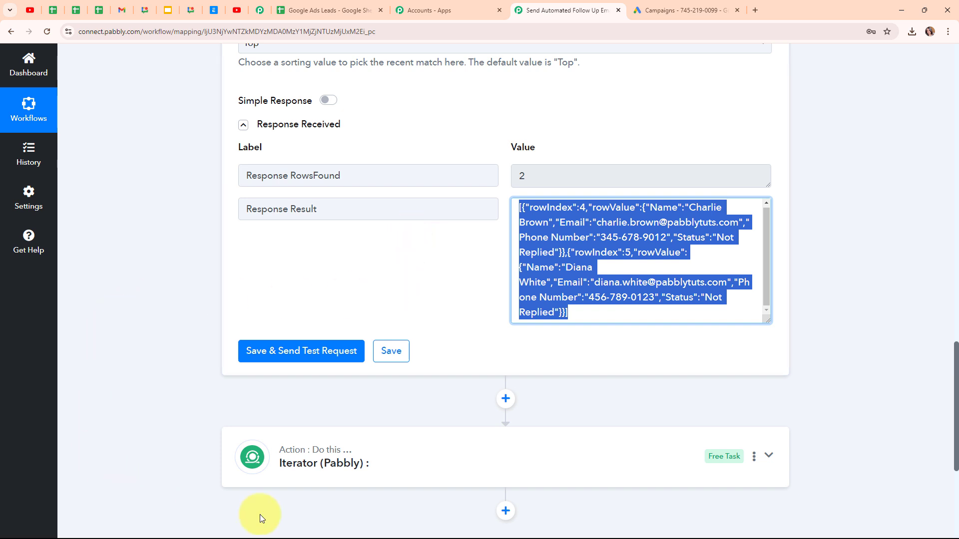
- Return to the Iterator (Pabbly) step and choose Process Arrays as its action event
click(409, 454)
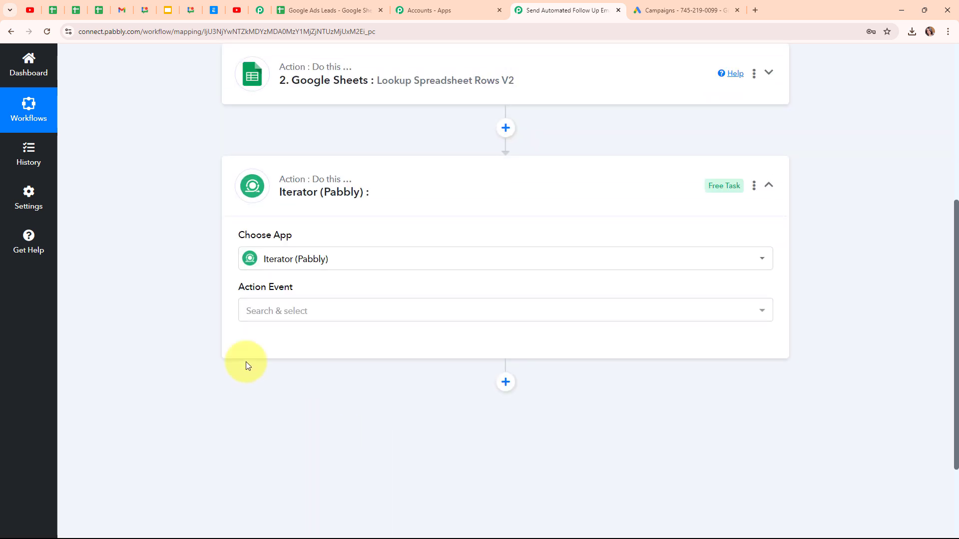
click(261, 317)
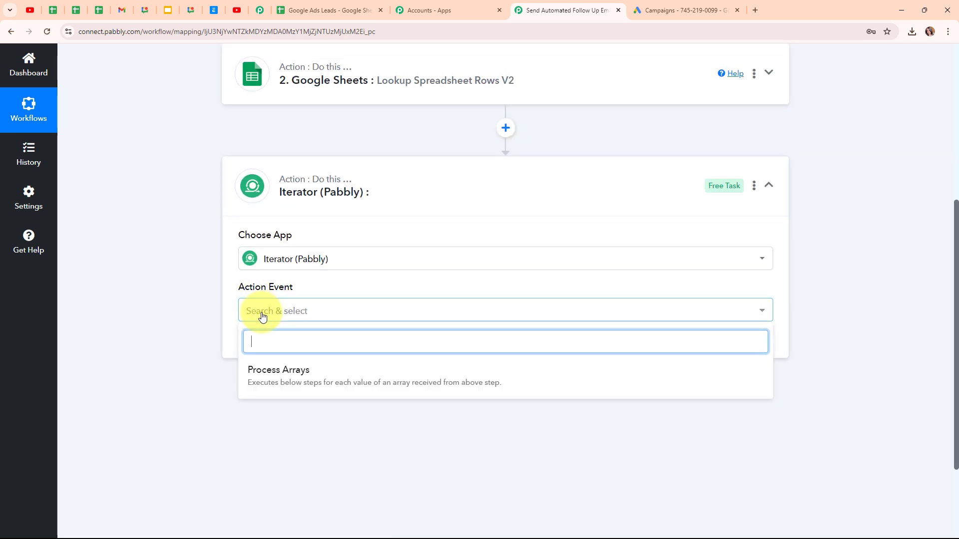
click(388, 388)
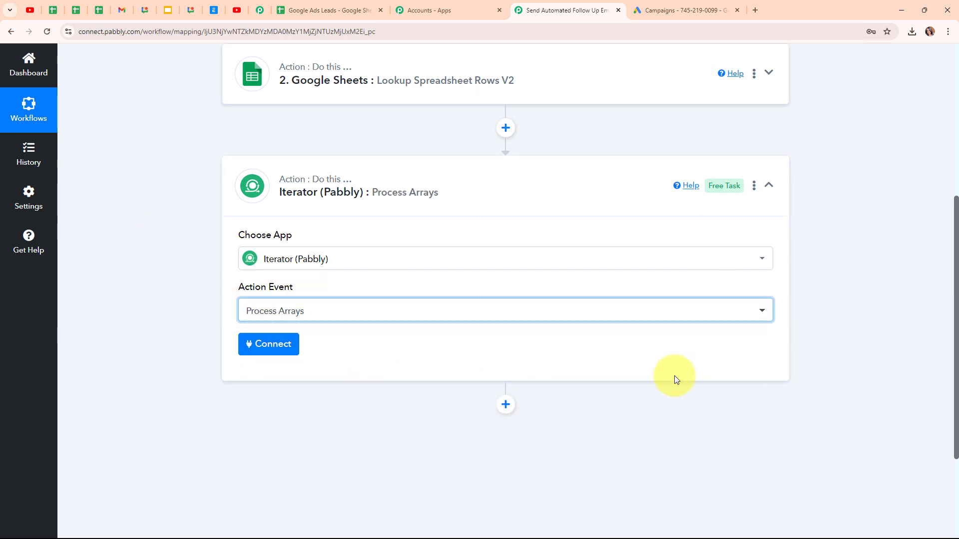
- Check the lookup step's received response once more for the array the Iterator has to process
click(325, 98)
scroll(737, 361, down, 15)
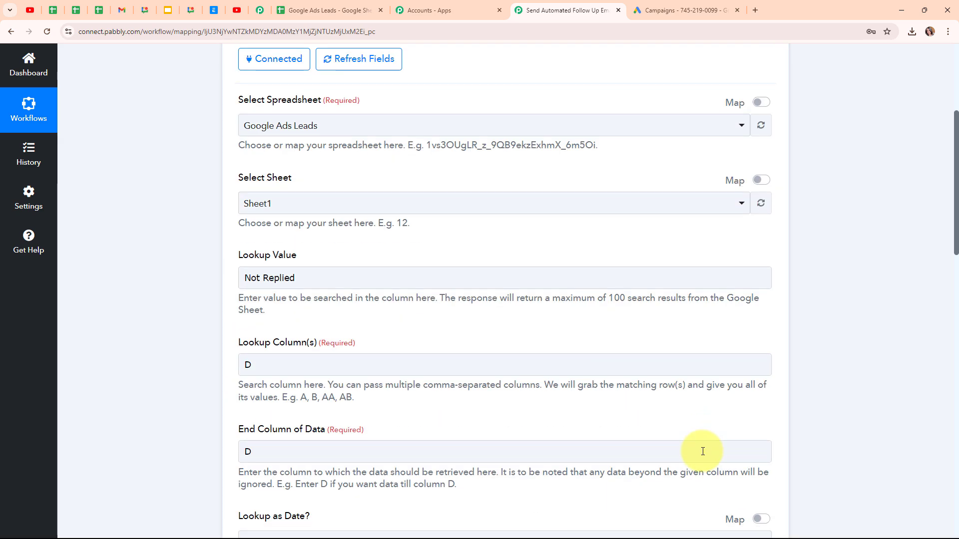
click(260, 157)
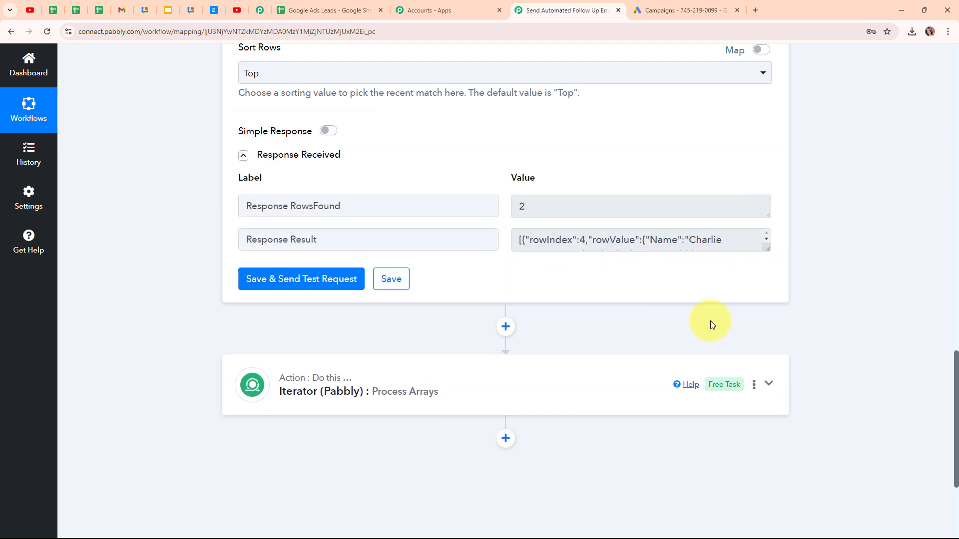
- Connect the Iterator with 2. Response Result [] as its array, then save it and send a test request
click(471, 376)
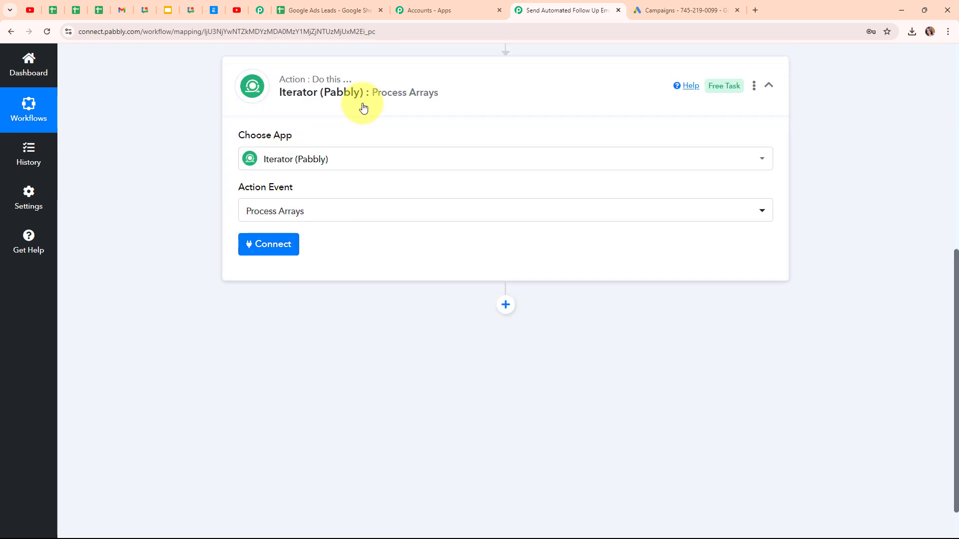
click(267, 248)
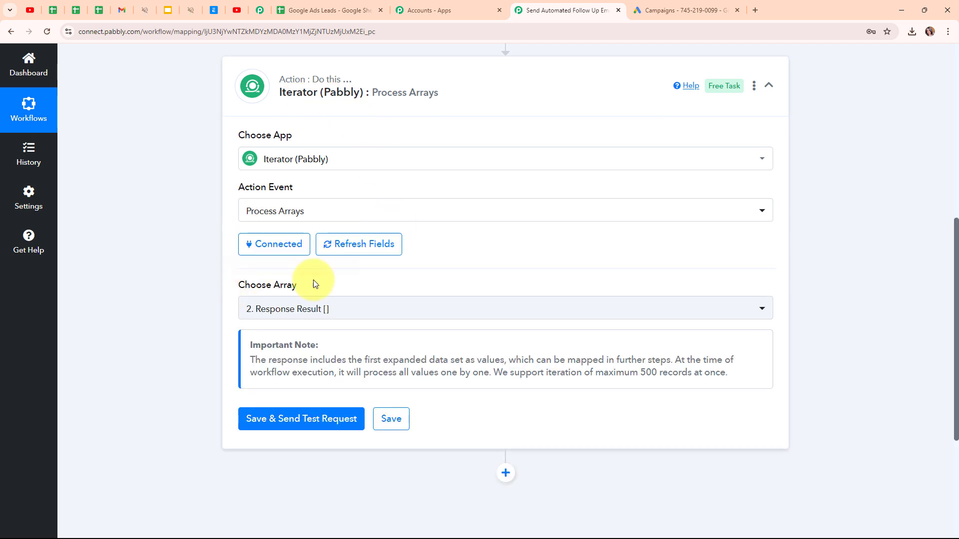
double_click(239, 288)
drag(283, 292, 664, 306)
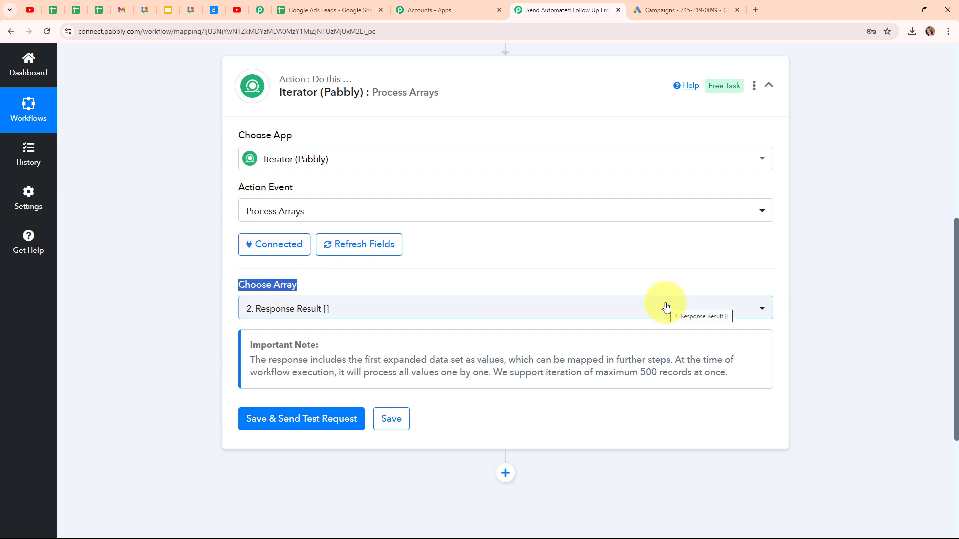
click(426, 309)
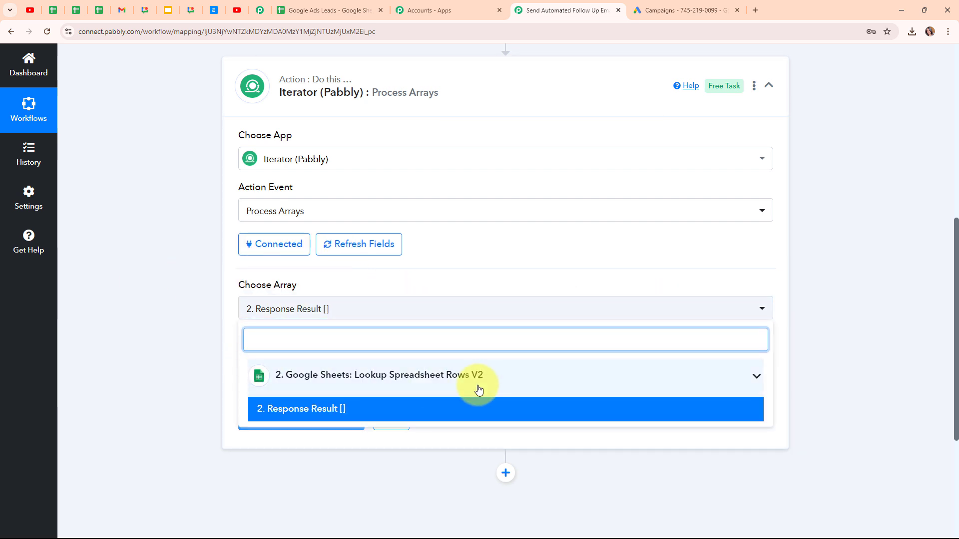
click(352, 415)
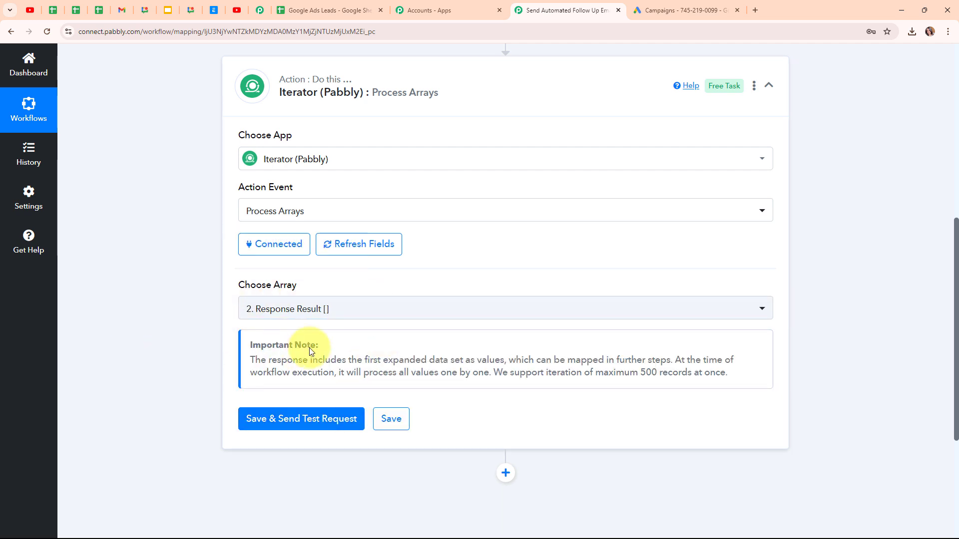
click(341, 425)
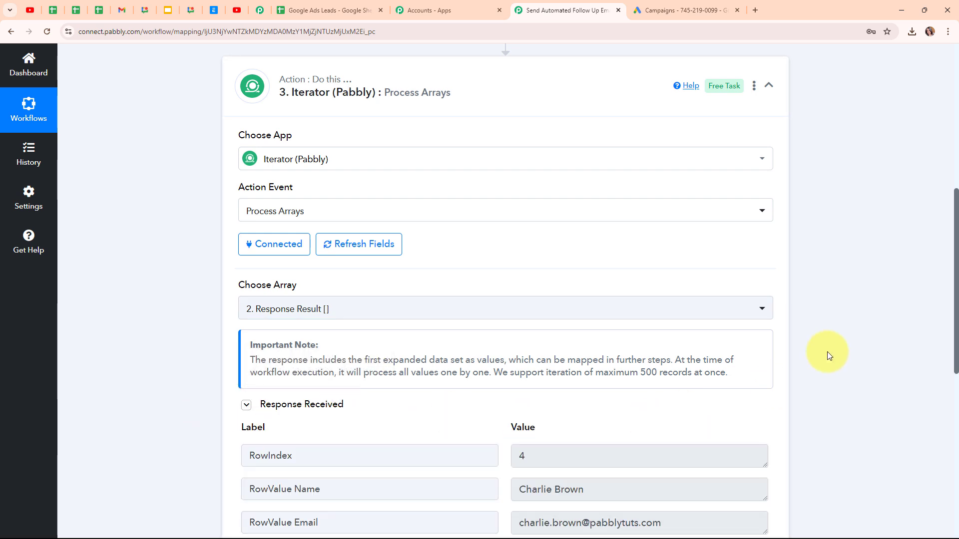
- Examine the row index, name, email, phone number and status values in the Iterator's test response
scroll(832, 347, down, 4)
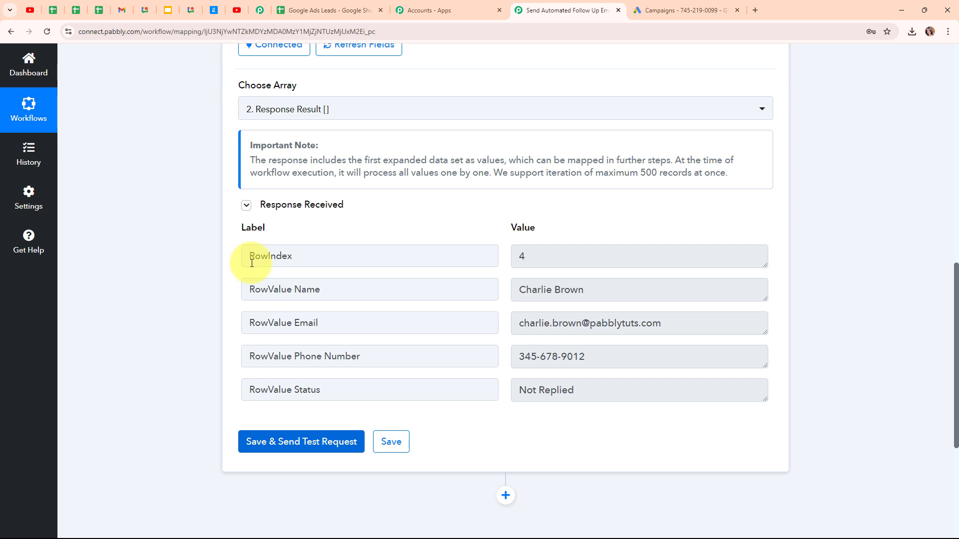
double_click(521, 256)
click(546, 300)
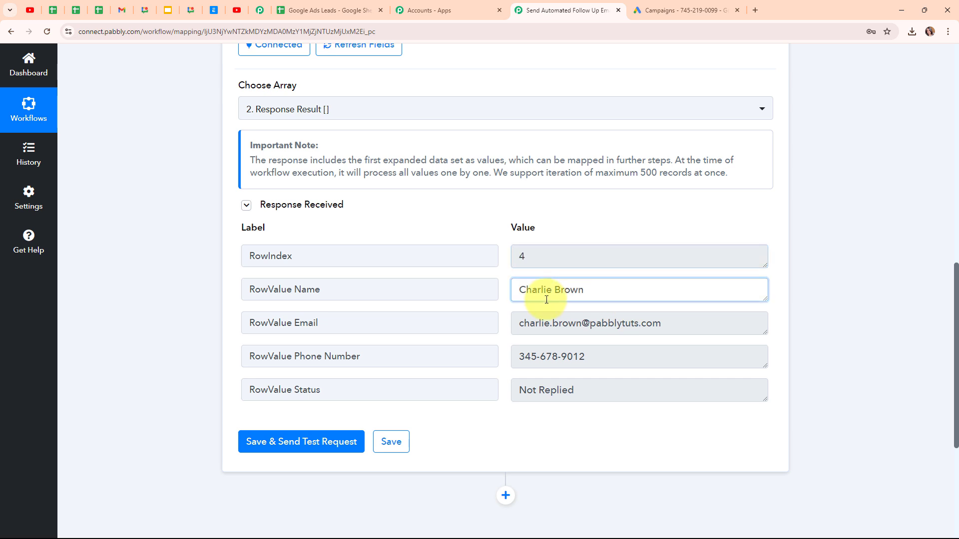
triple_click(547, 300)
click(659, 326)
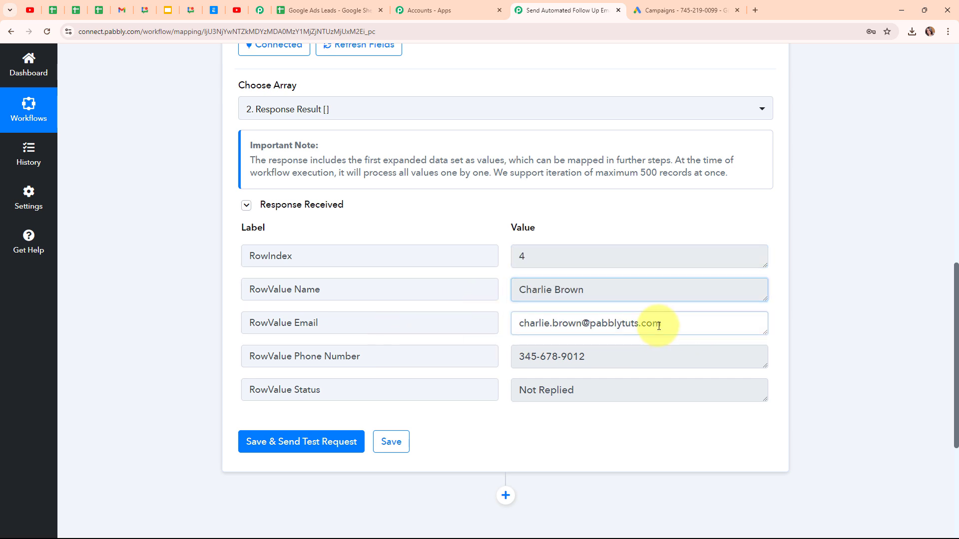
drag(658, 326, 498, 328)
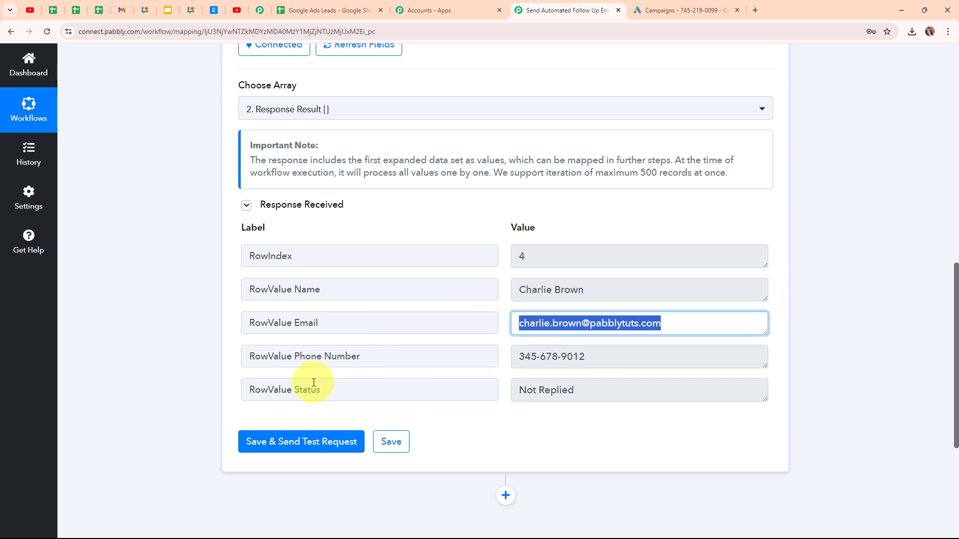
click(596, 359)
drag(597, 359, 391, 381)
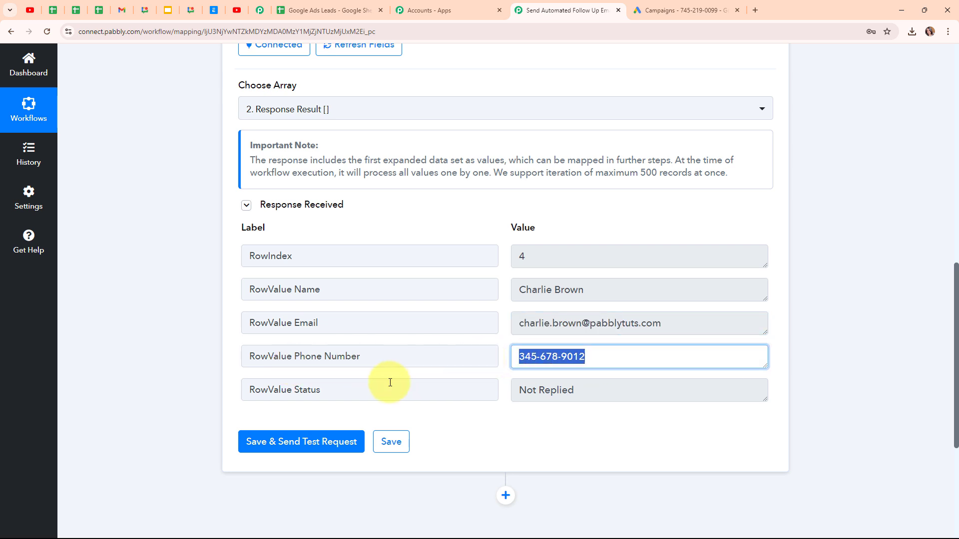
drag(605, 387, 461, 389)
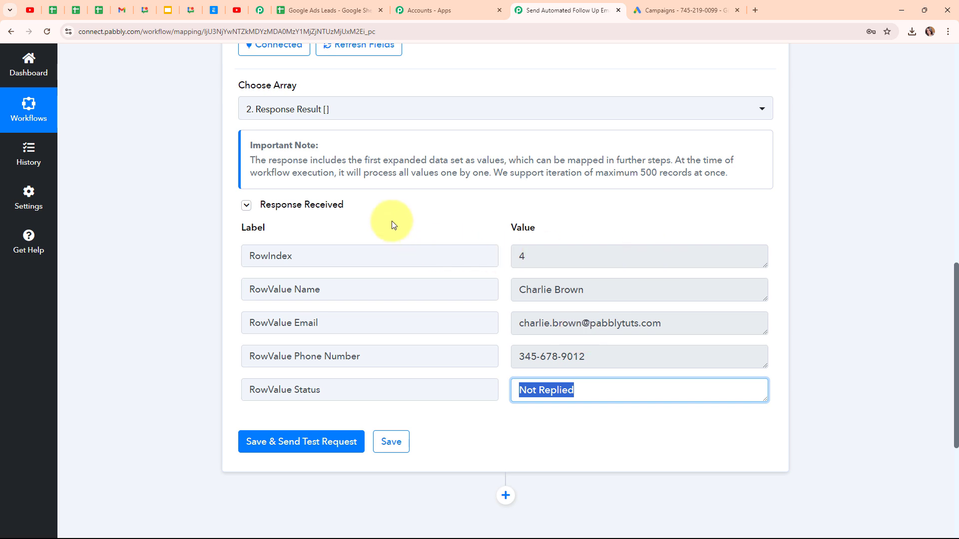
- Collapse the Iterator step and add a Gmail action after it with Send Email (V1) as the action event
scroll(783, 201, up, 7)
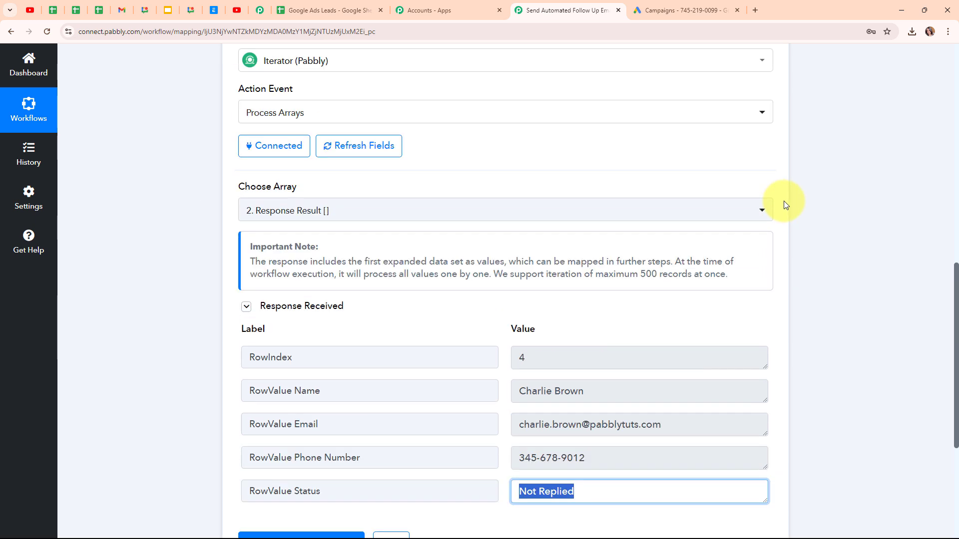
click(776, 240)
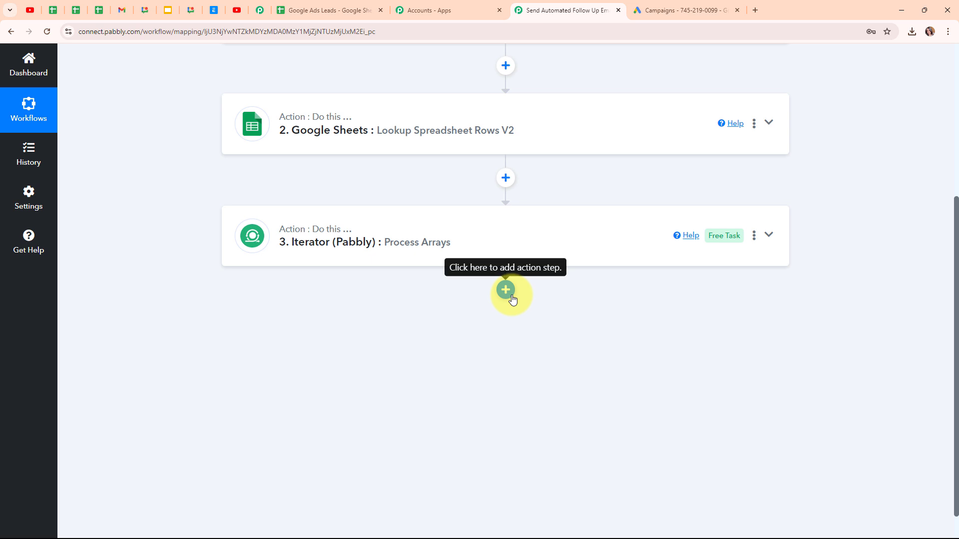
click(511, 298)
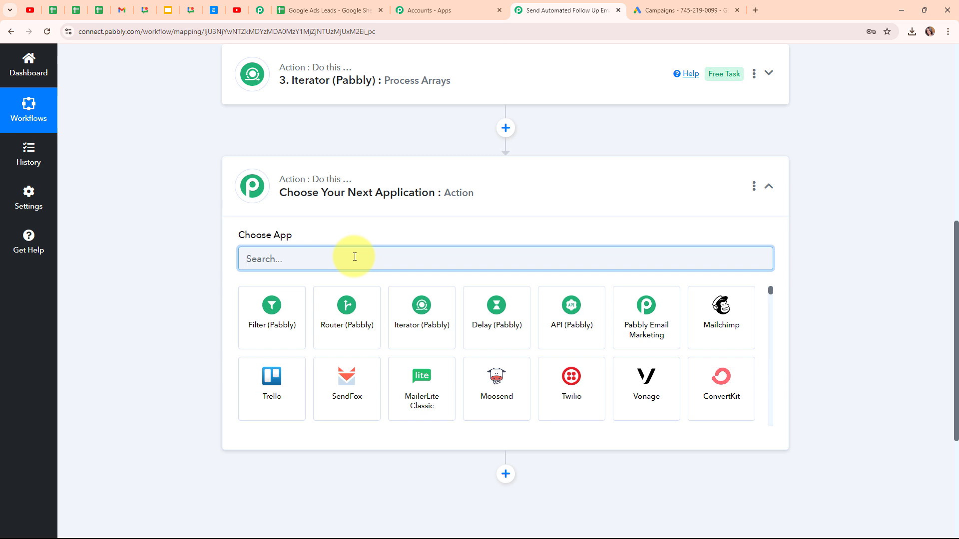
text(Gma)
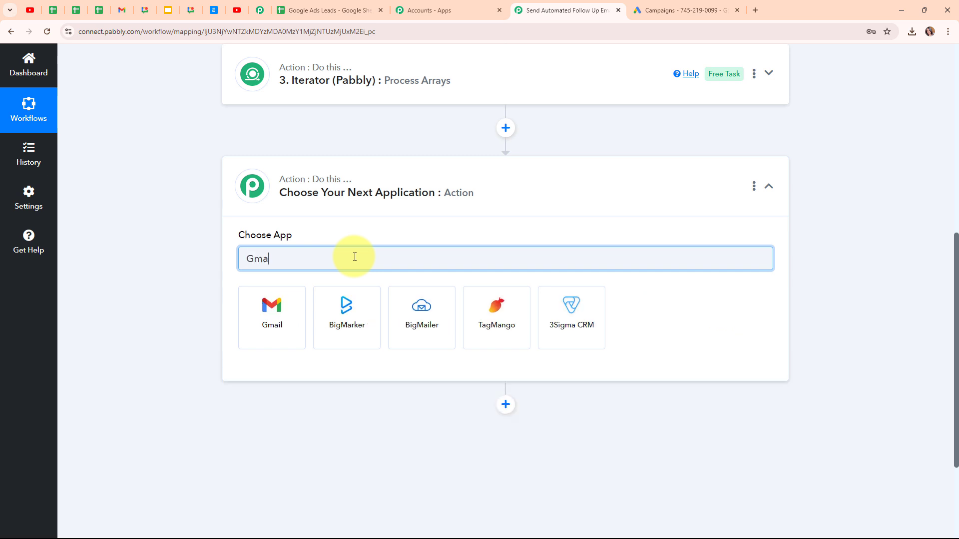
click(252, 322)
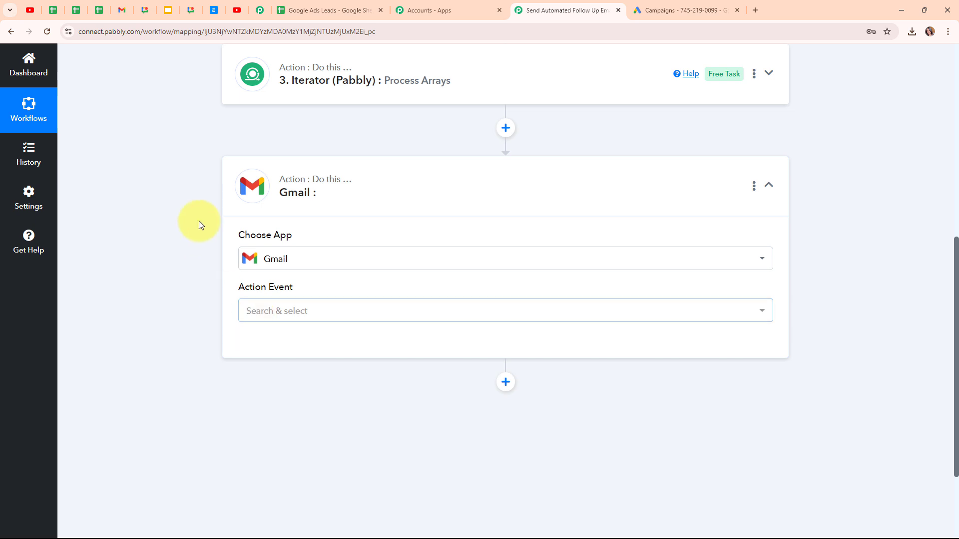
click(343, 321)
scroll(321, 223, down, 3)
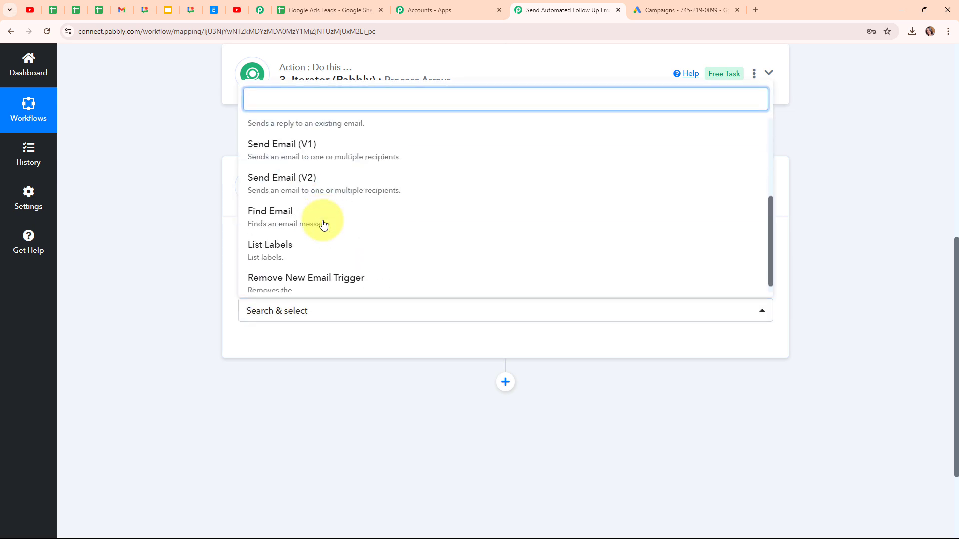
click(323, 157)
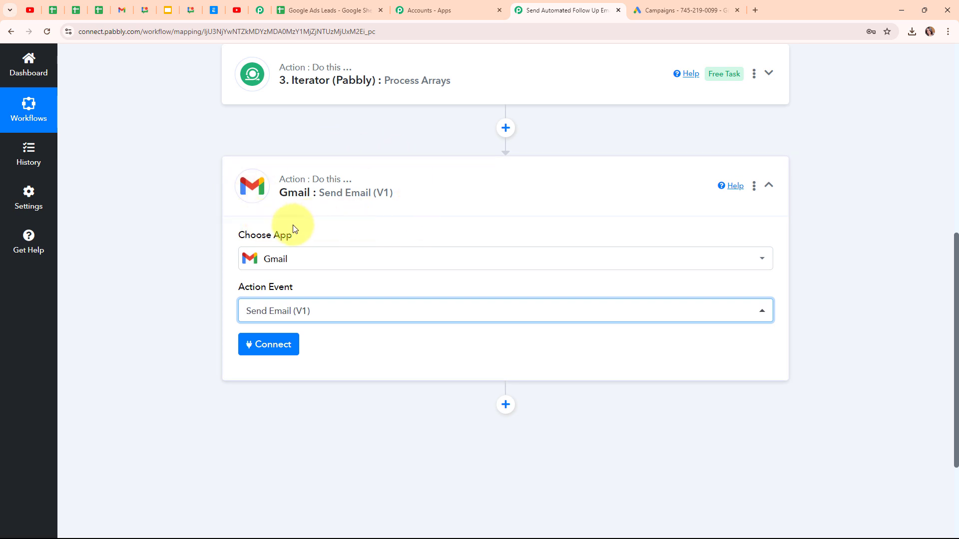
- Add a new Gmail connection named Gmail #49, choosing the Google account and allowing Pabbly Connect access to it
click(295, 353)
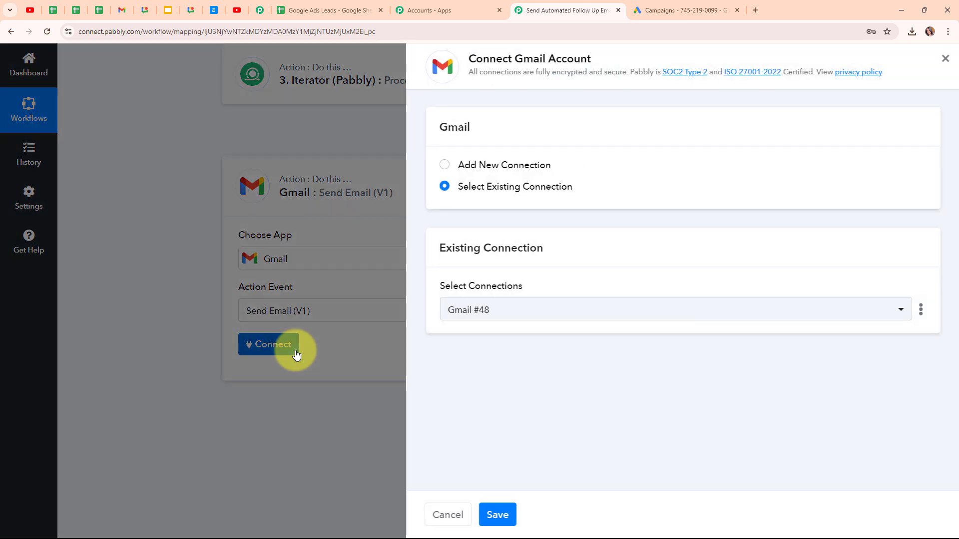
click(443, 165)
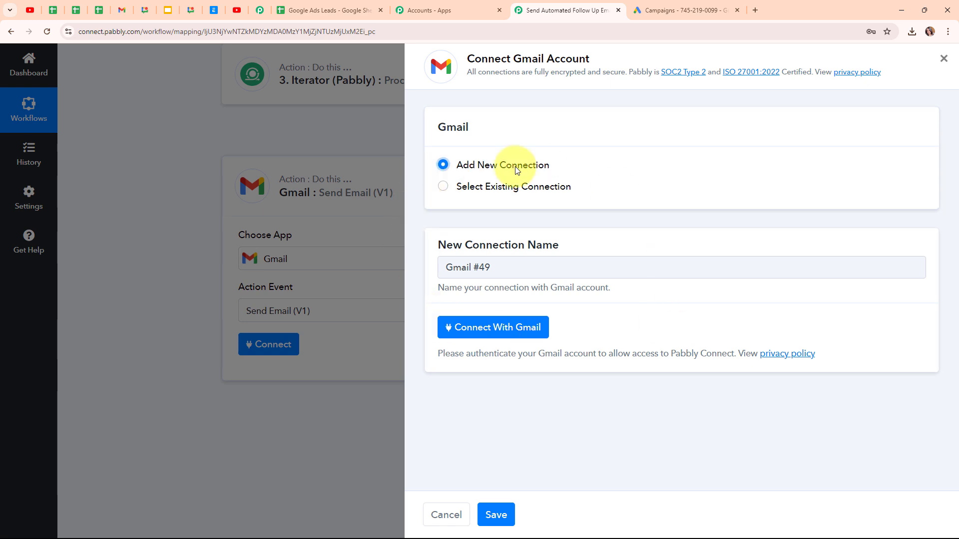
click(529, 339)
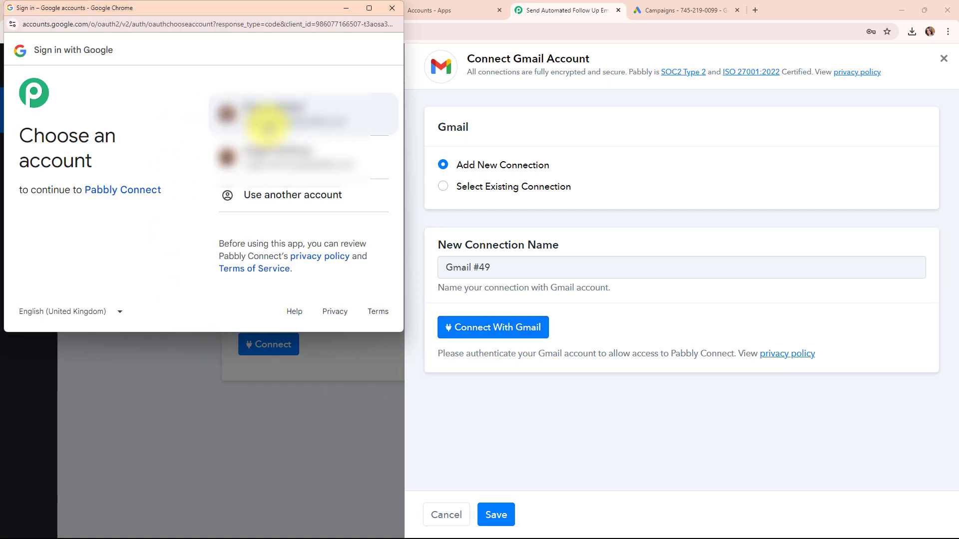
click(268, 125)
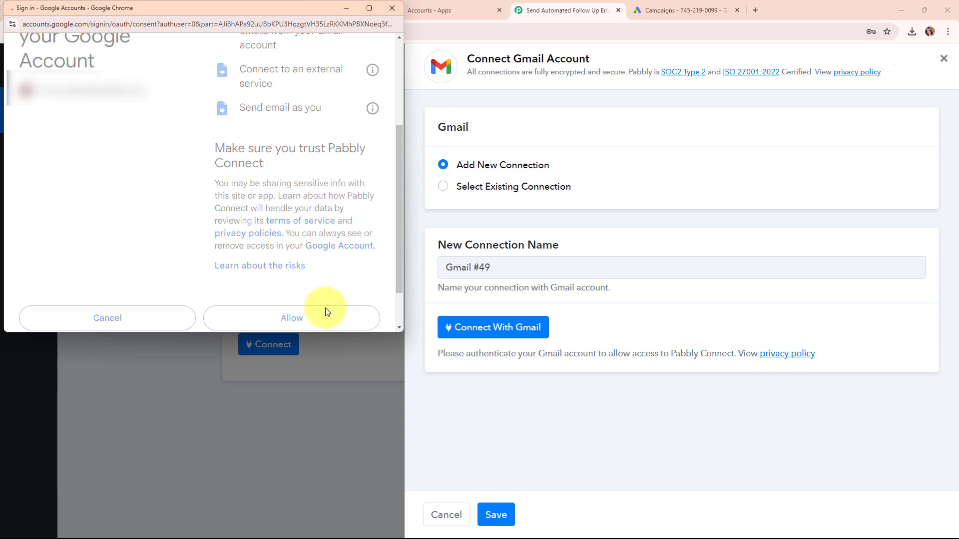
click(326, 310)
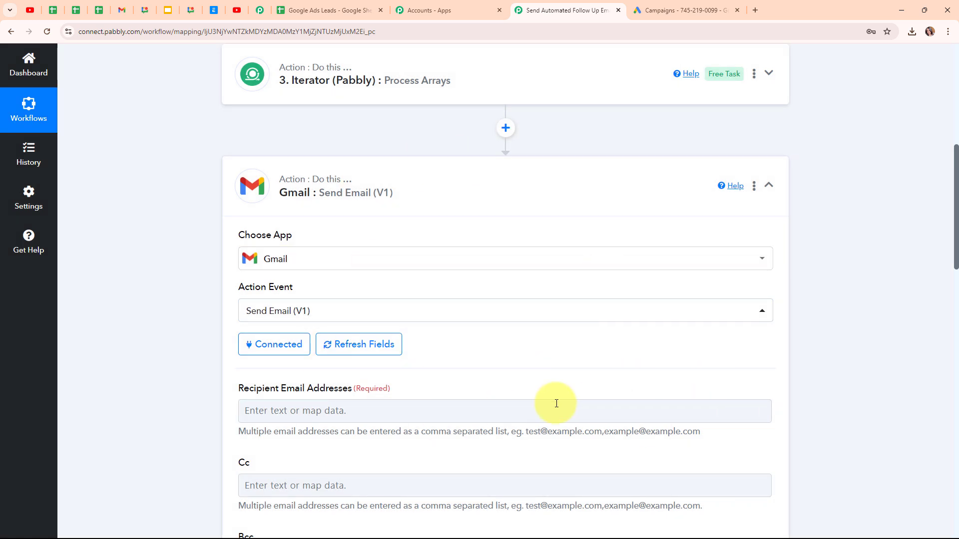
- Map the Recipient Email Addresses to 3. RowValue Email from the Iterator step
scroll(488, 353, down, 6)
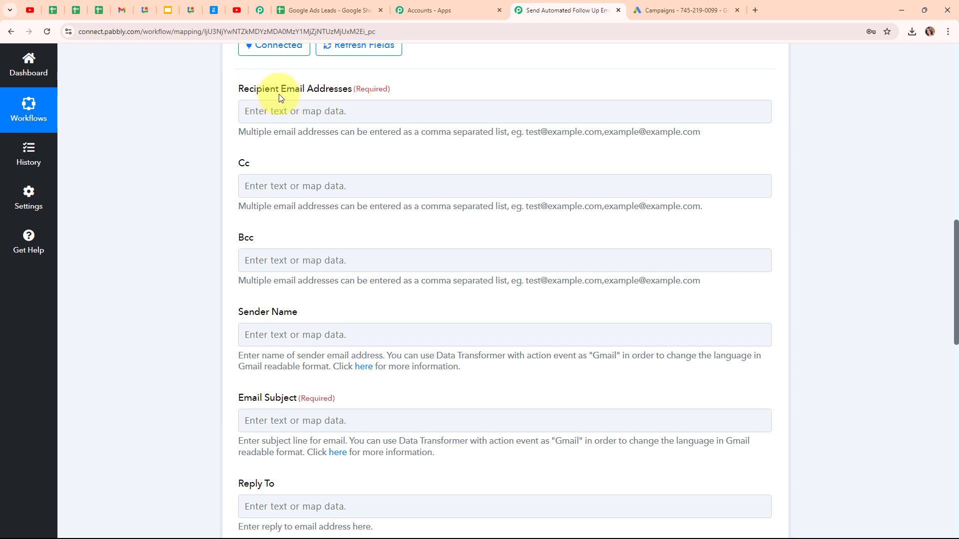
click(365, 101)
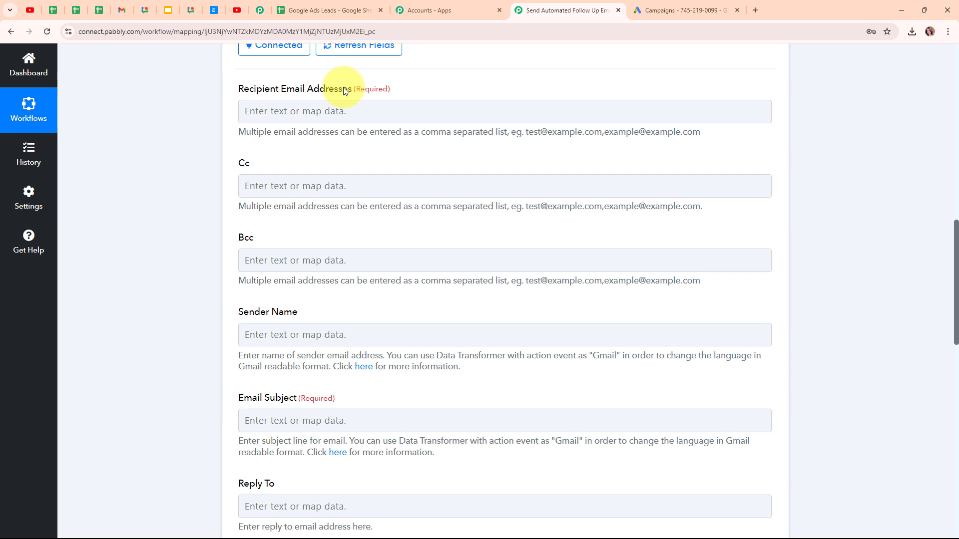
click(266, 109)
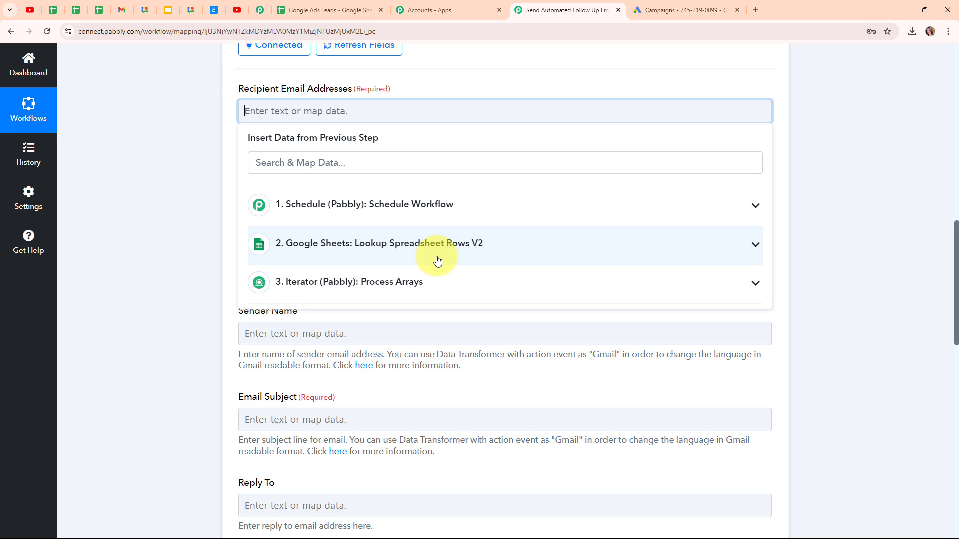
click(476, 285)
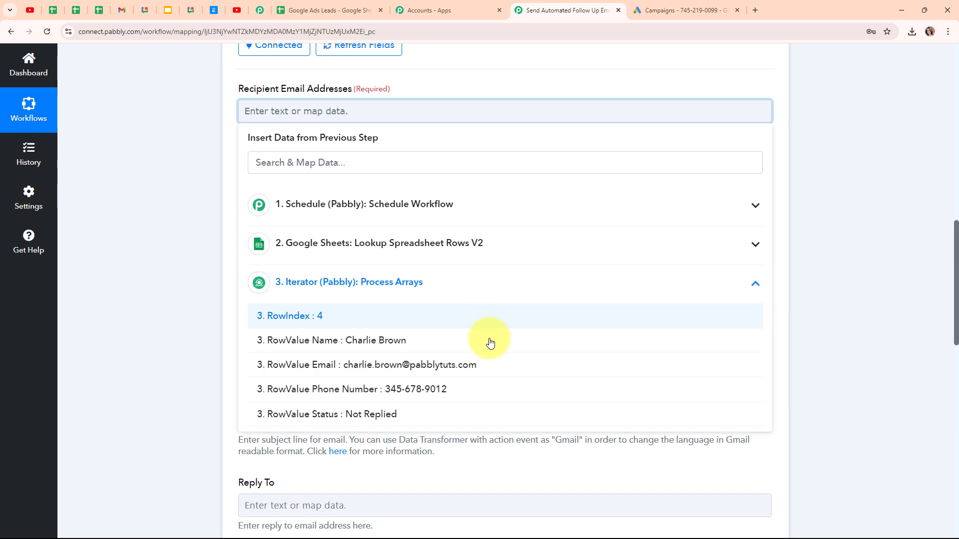
click(426, 365)
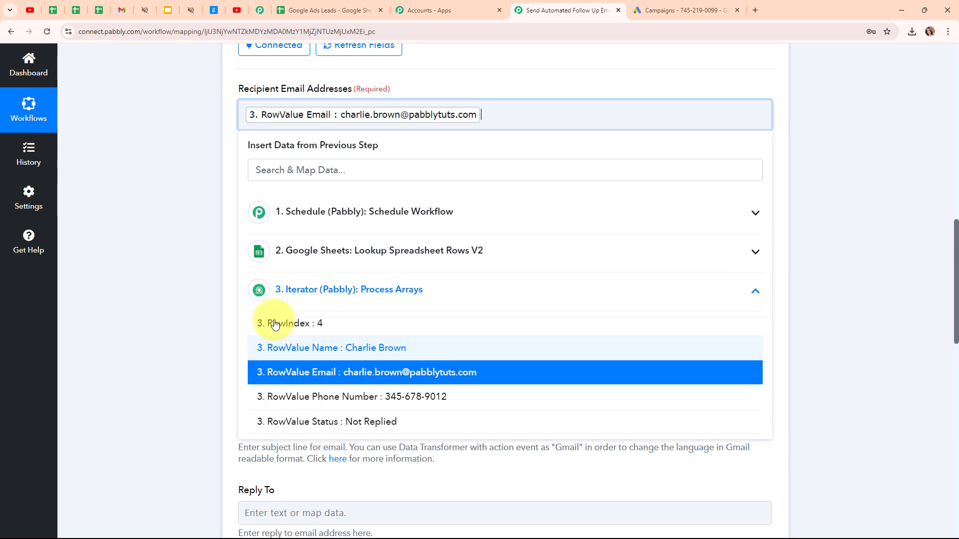
click(209, 220)
- Leave Cc and Bcc empty and set the email's Sender Name to ABC Store
scroll(565, 260, down, 1)
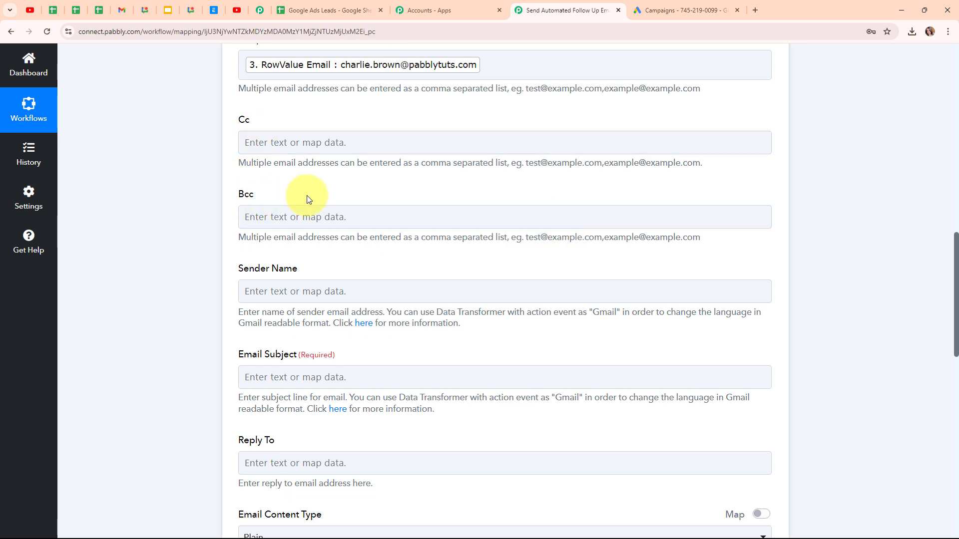
click(480, 209)
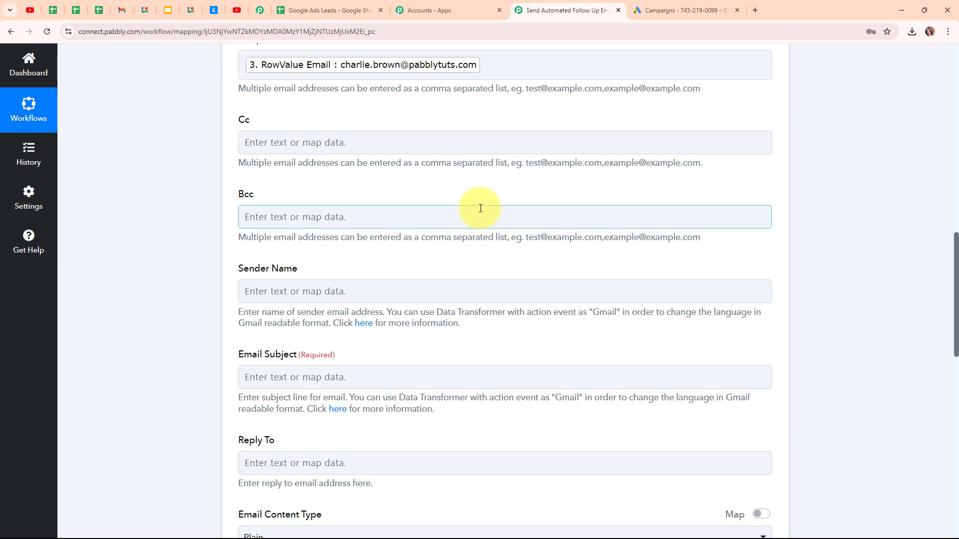
scroll(481, 208, down, 3)
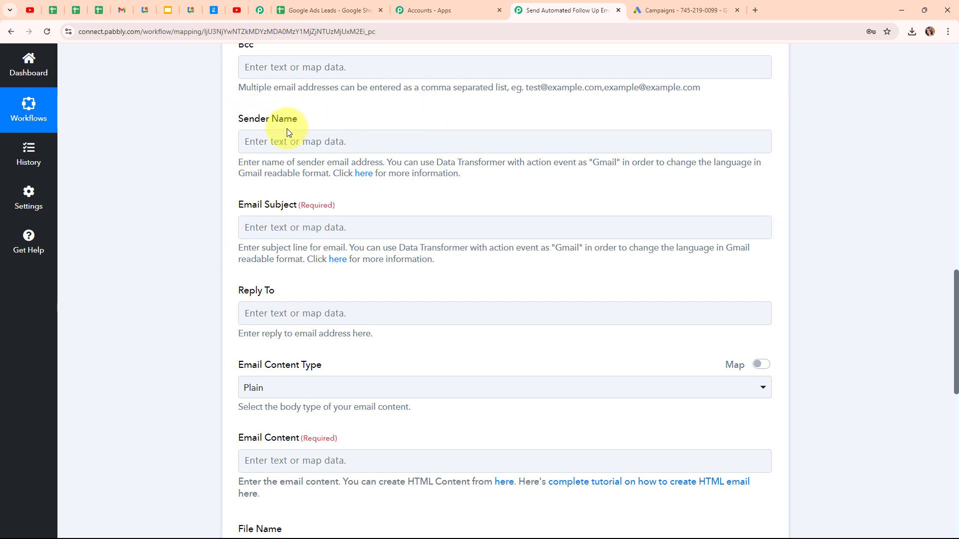
click(275, 141)
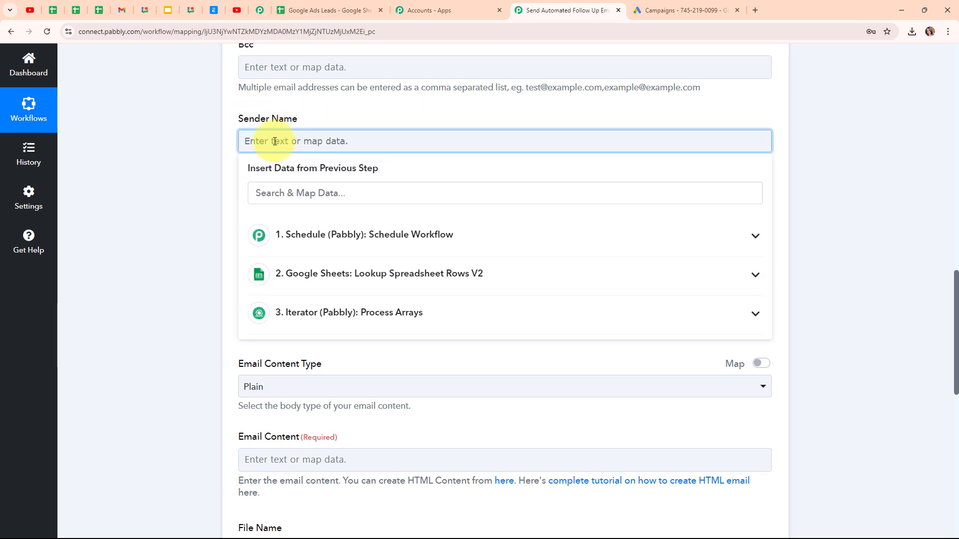
text(ABC)
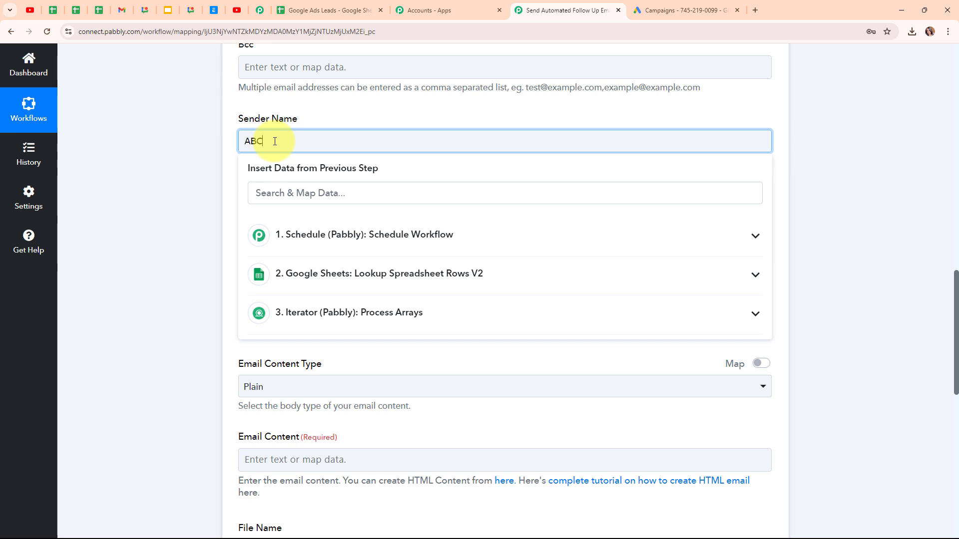
text( Store)
click(150, 172)
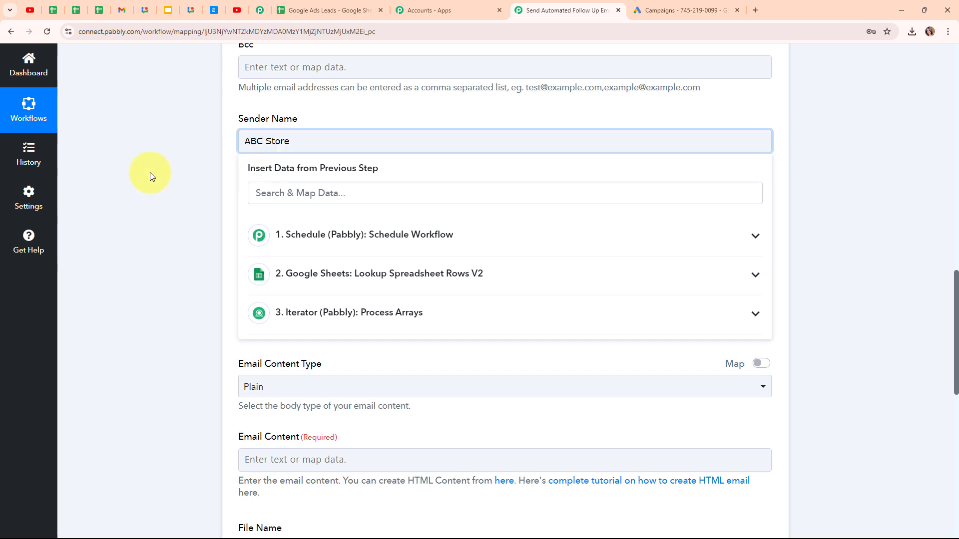
- Set the Email Subject to "Just Checking In - Did You Get My Last Email?"
scroll(494, 196, down, 1)
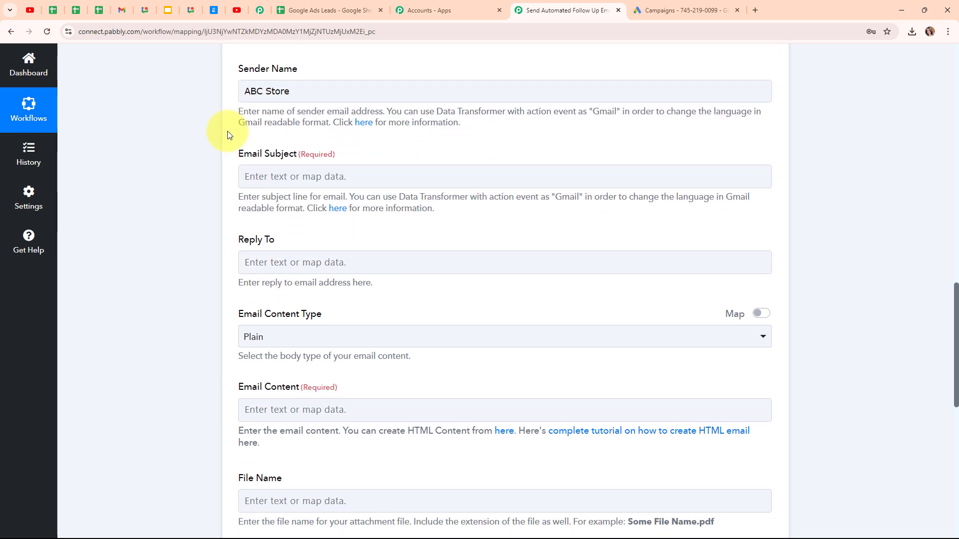
click(406, 167)
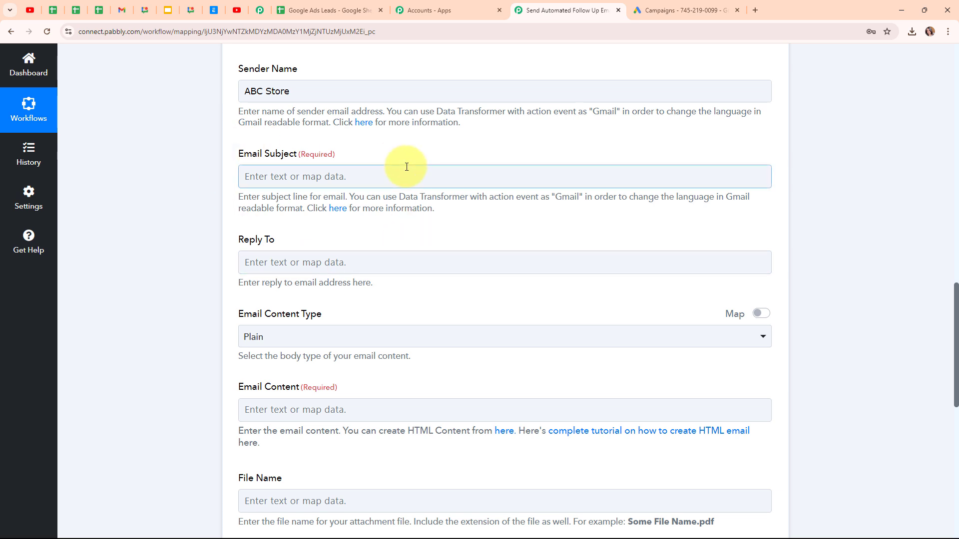
click(254, 175)
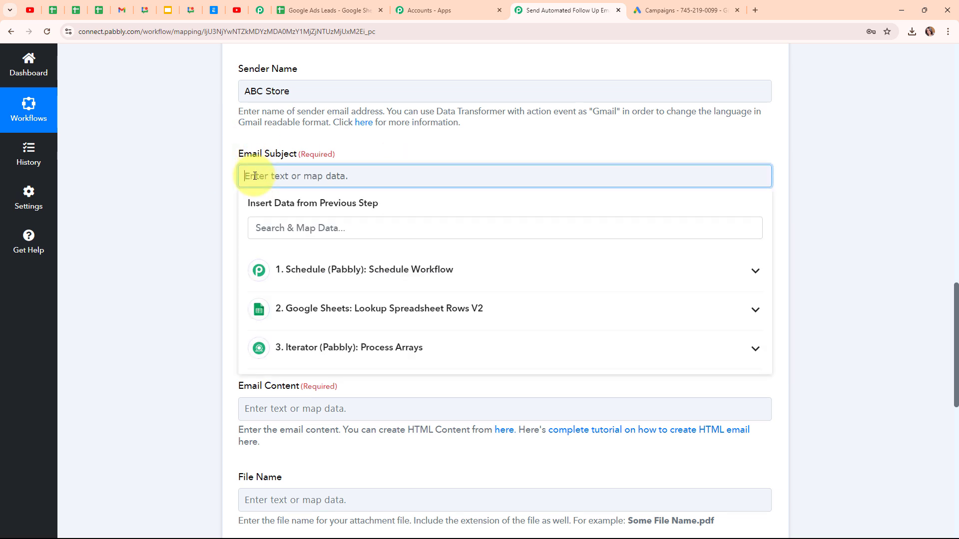
text(Just Checking In - Did You Get My Last Email?)
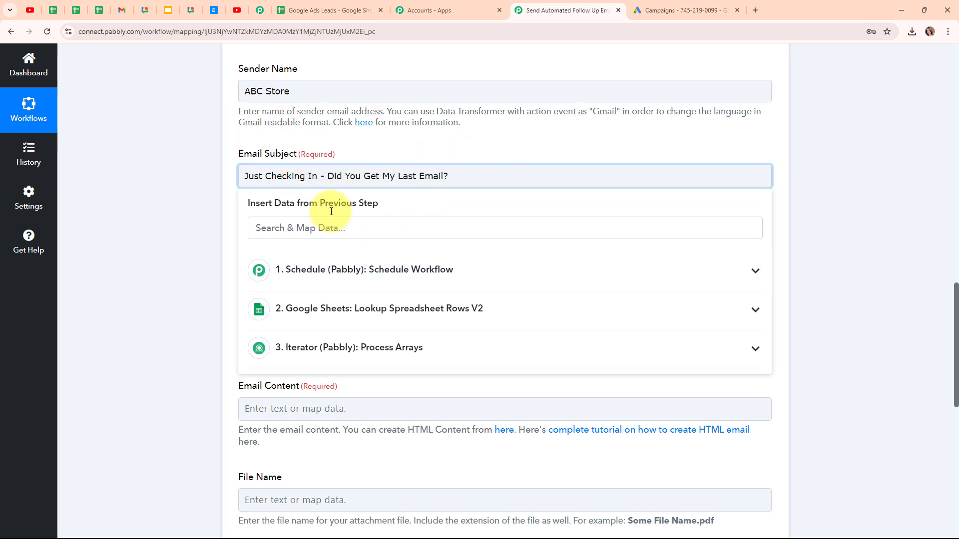
click(148, 213)
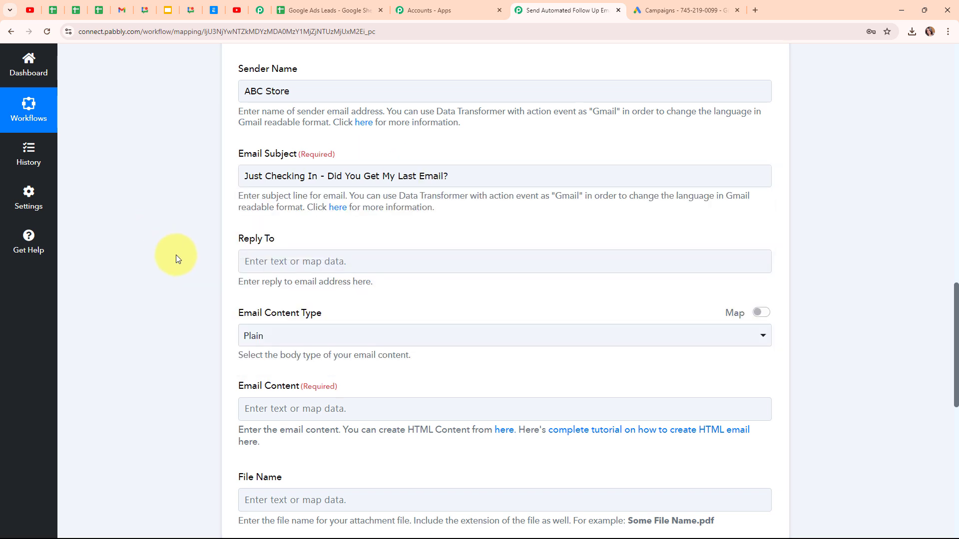
- Leave Reply To empty and choose Plain as the Email Content Type
scroll(482, 294, down, 2)
click(297, 154)
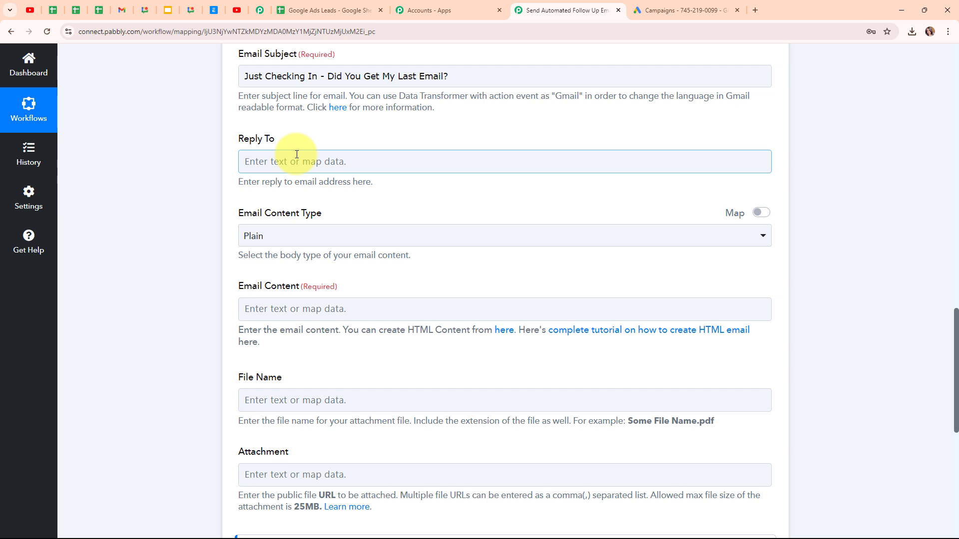
click(360, 205)
scroll(360, 205, down, 1)
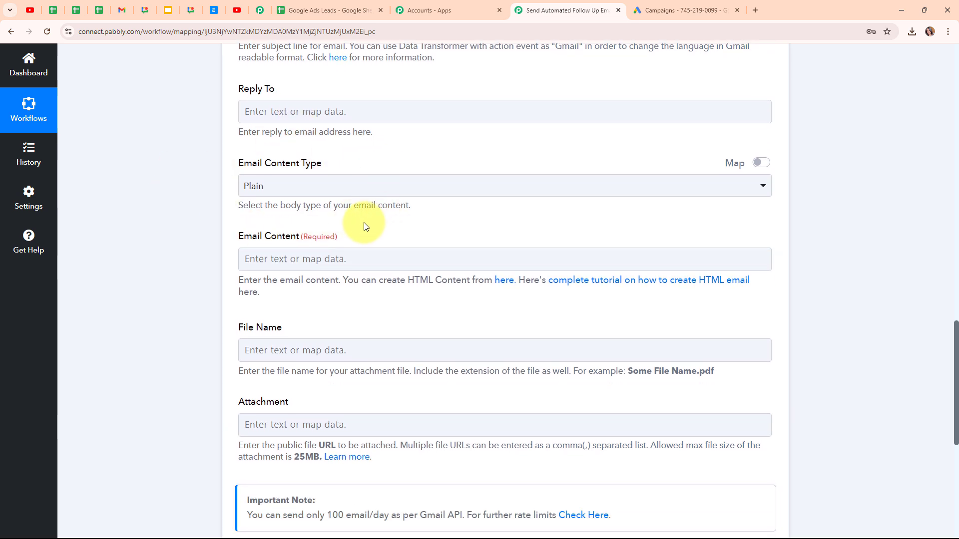
click(435, 197)
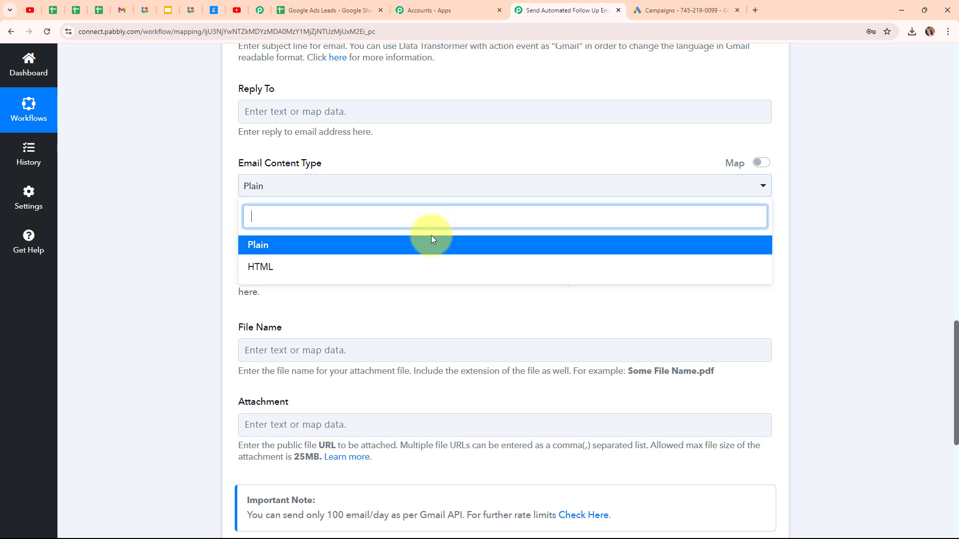
click(432, 245)
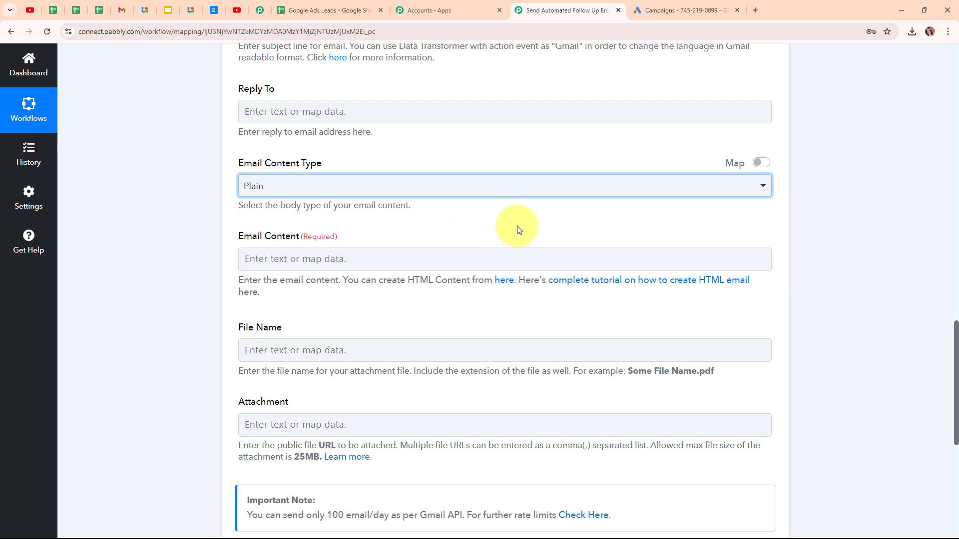
- Fill the Email Content with a follow-up asking whether the lead reviewed the earlier product email, offering help, signed "Best regards, ABC Store"
scroll(514, 239, down, 1)
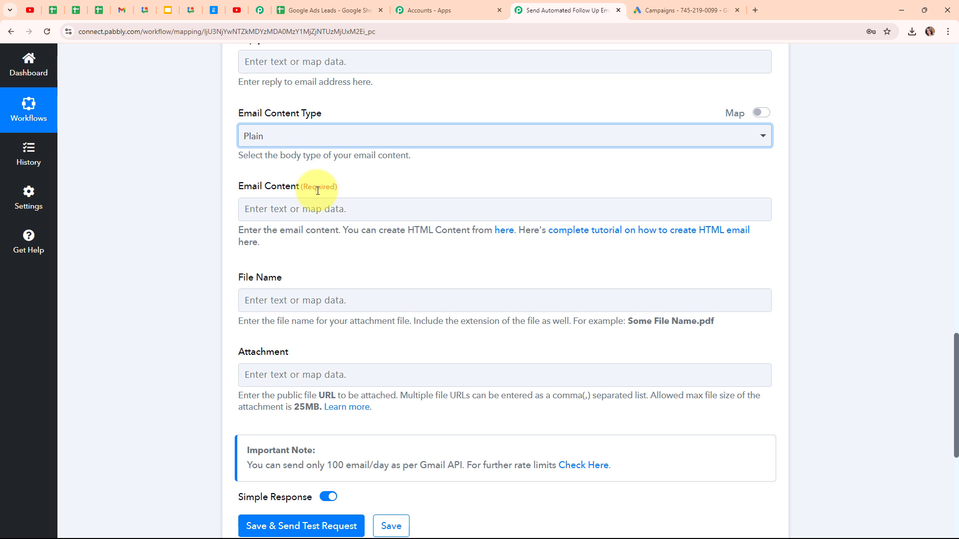
click(283, 210)
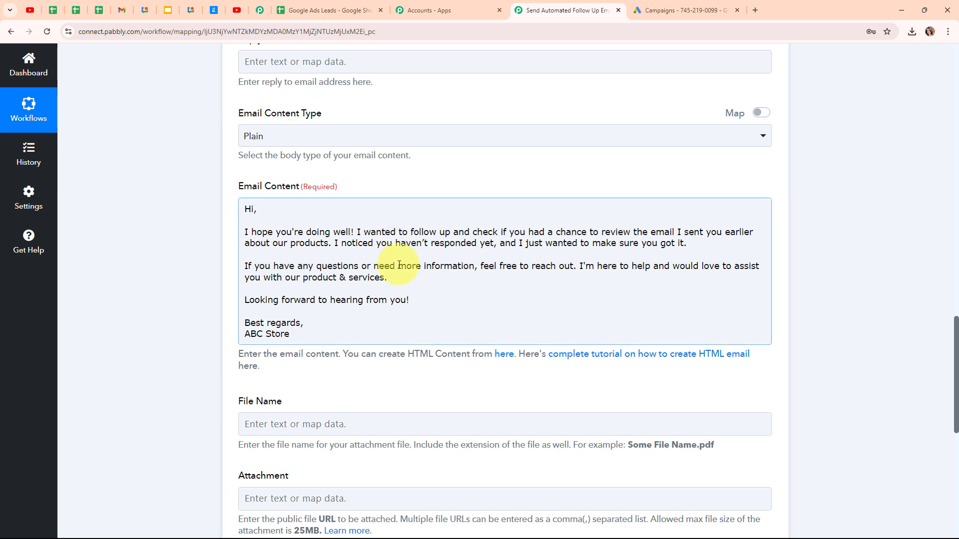
scroll(399, 265, down, 6)
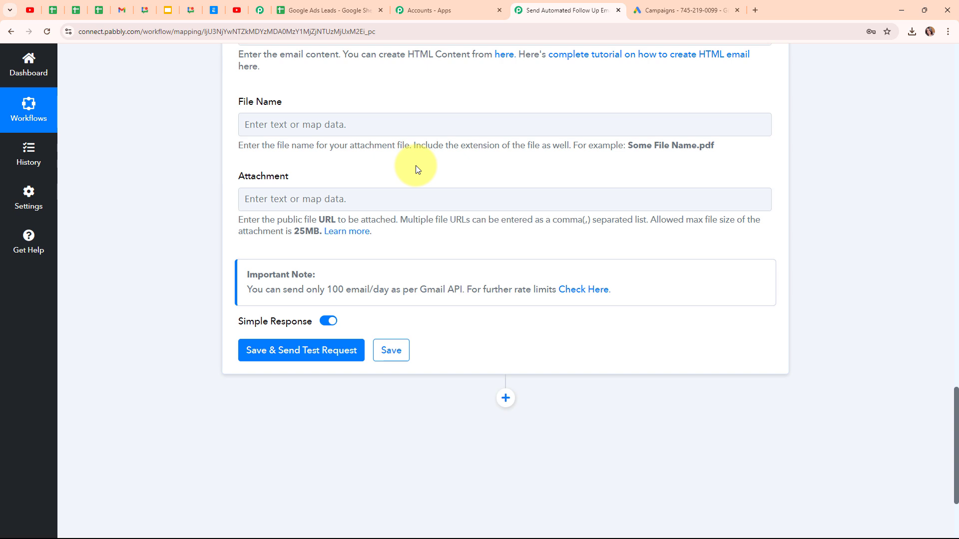
- Leave File Name and Attachment empty, save the Gmail step with a test request, and check the received email in Gmail
scroll(624, 177, up, 5)
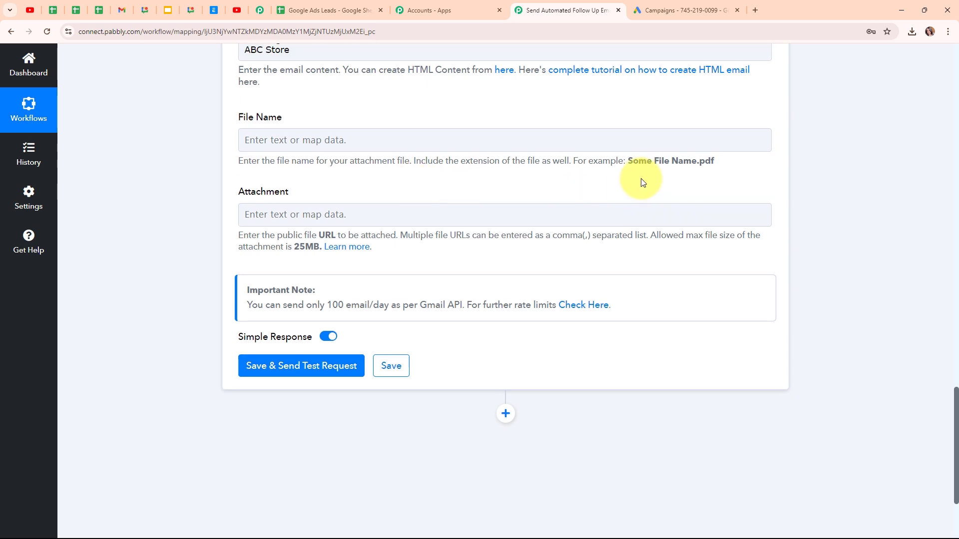
scroll(641, 180, down, 3)
scroll(640, 181, down, 2)
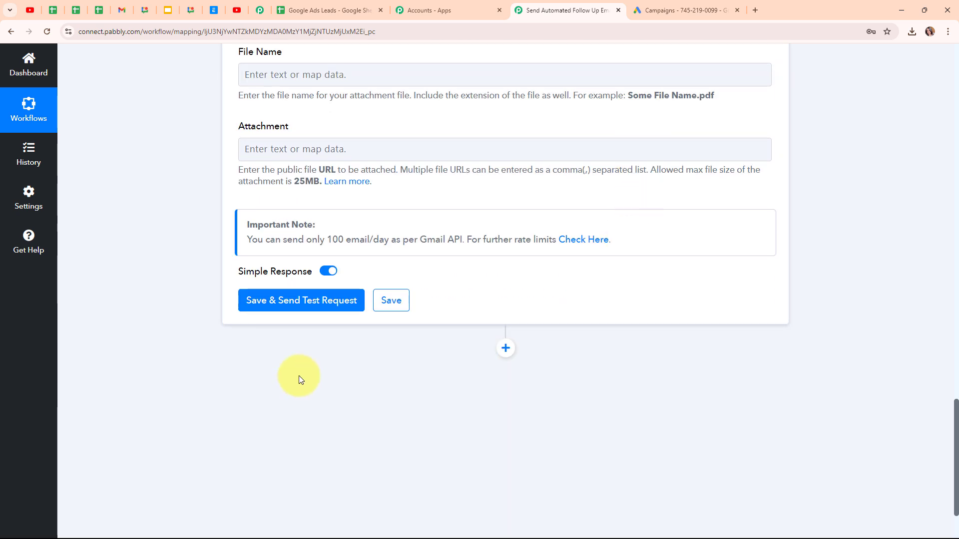
click(303, 301)
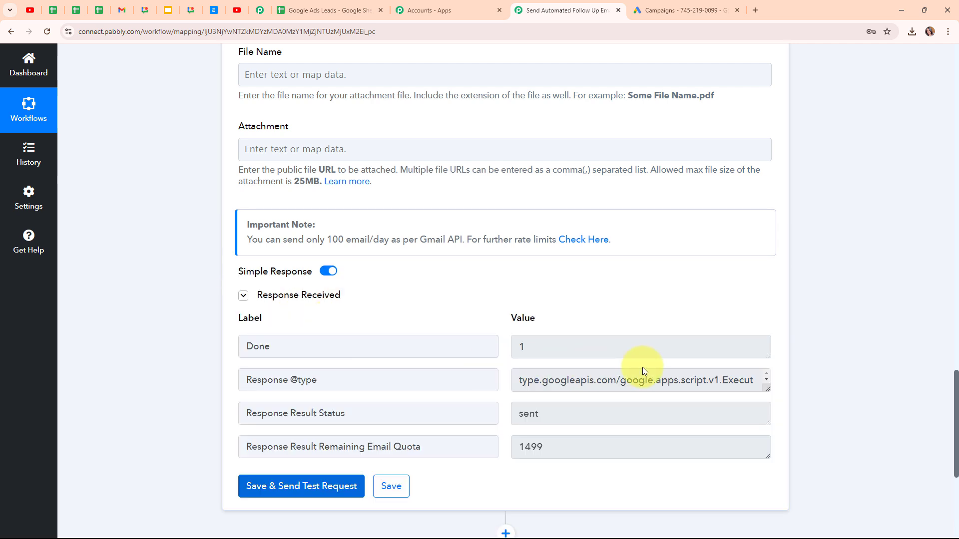
scroll(819, 337, down, 2)
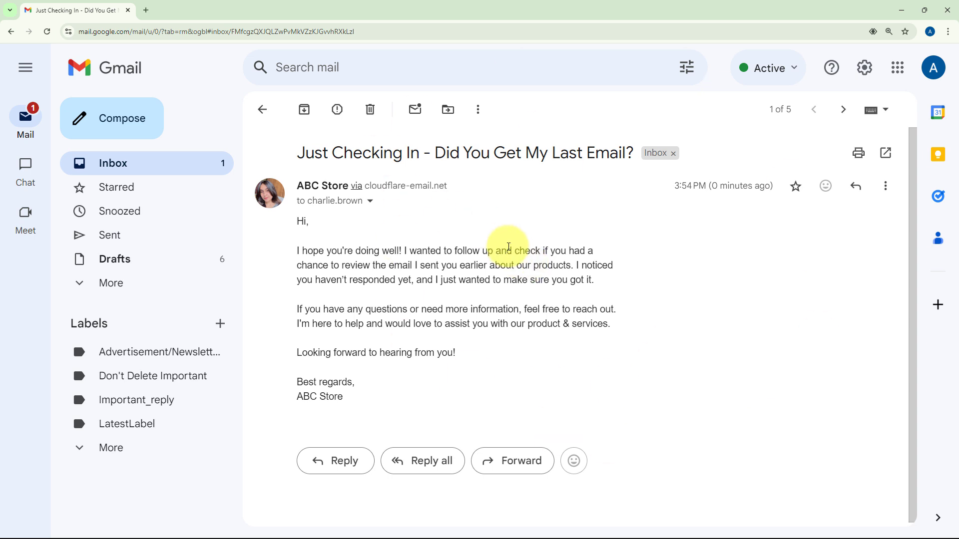
click(896, 10)
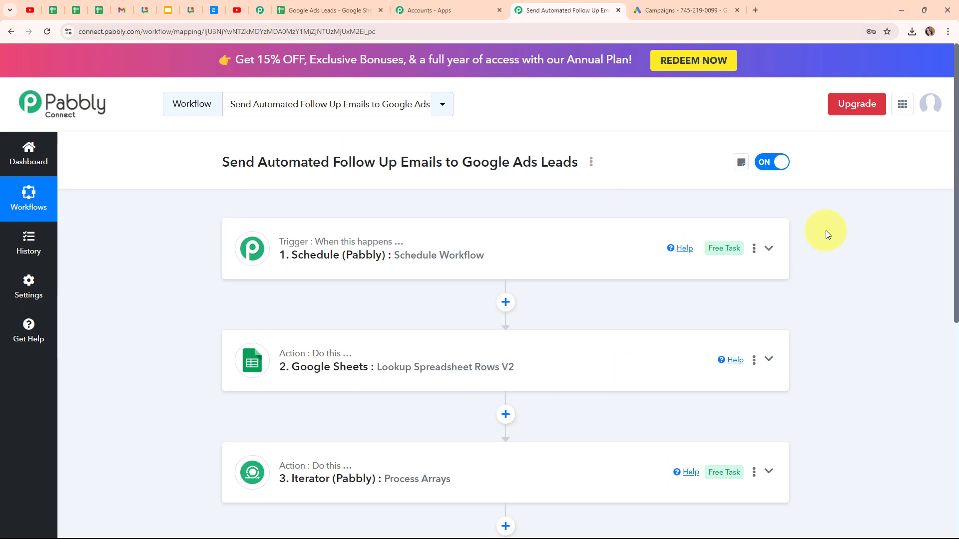
- Review the "Add Google Ads Leads to Google Sheets and Send Mail" workflow, the Google Ads Leads sheet's Status column, and the follow-up workflow's steps
scroll(826, 231, down, 2)
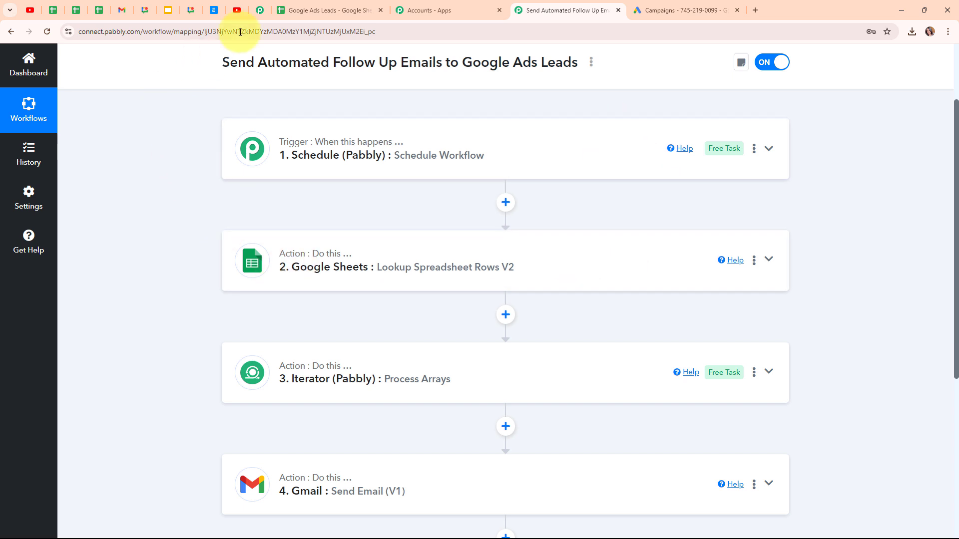
click(260, 14)
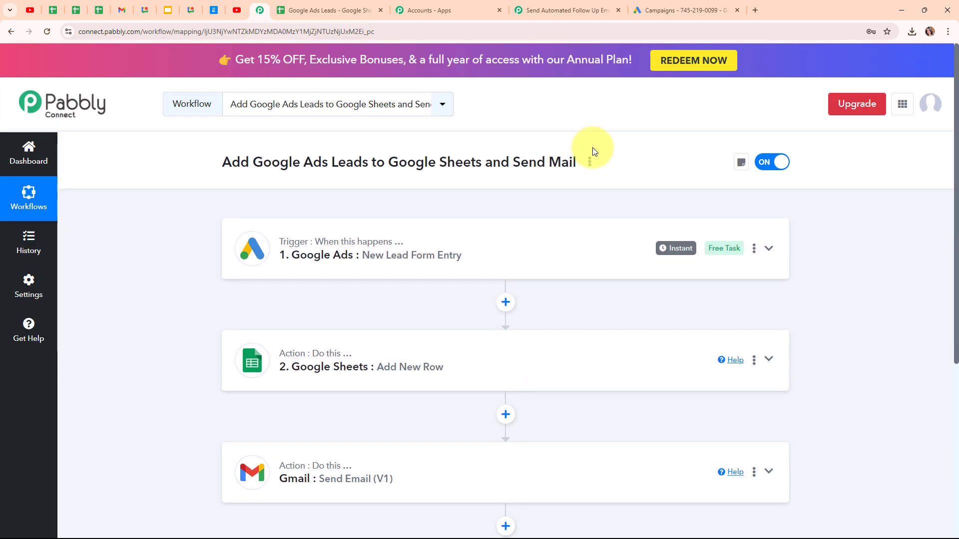
scroll(592, 148, down, 3)
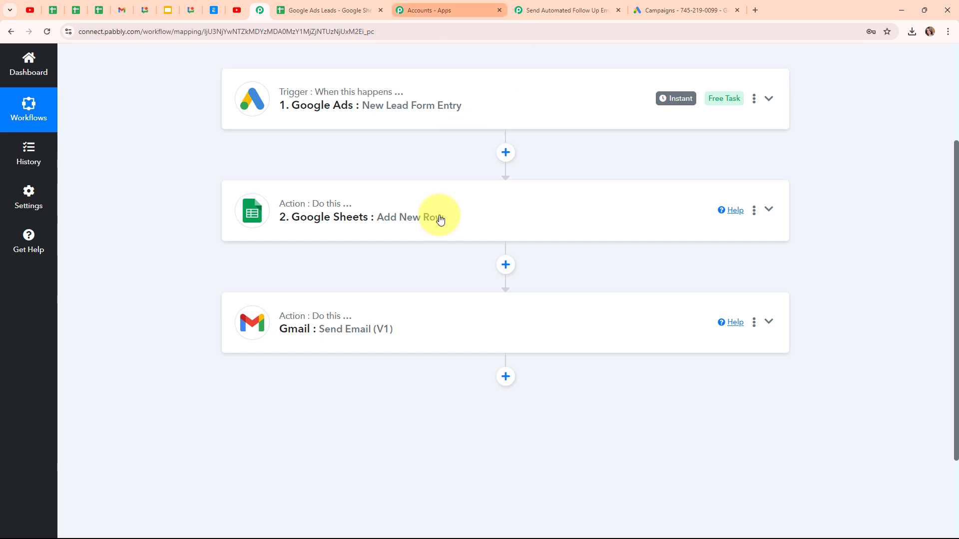
click(339, 10)
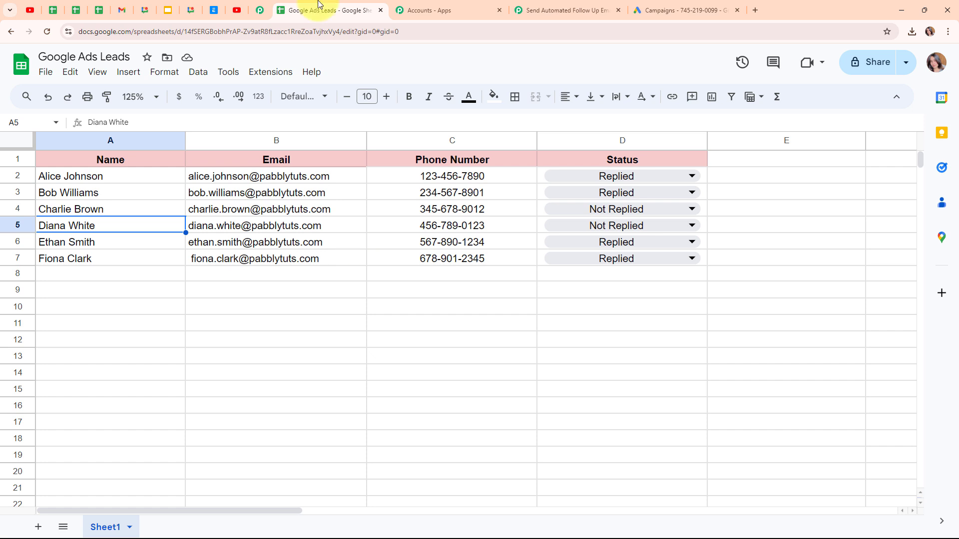
click(594, 9)
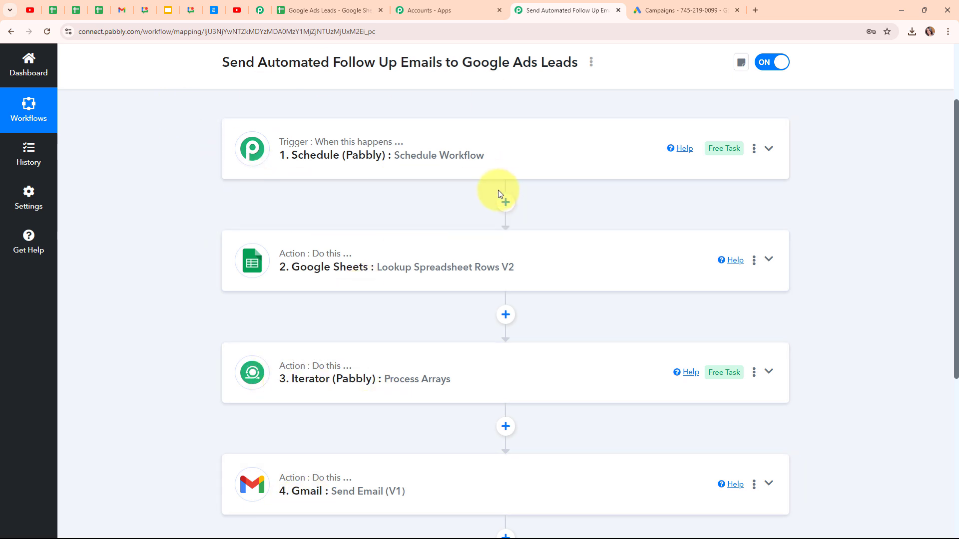
mouse_move(352, 157)
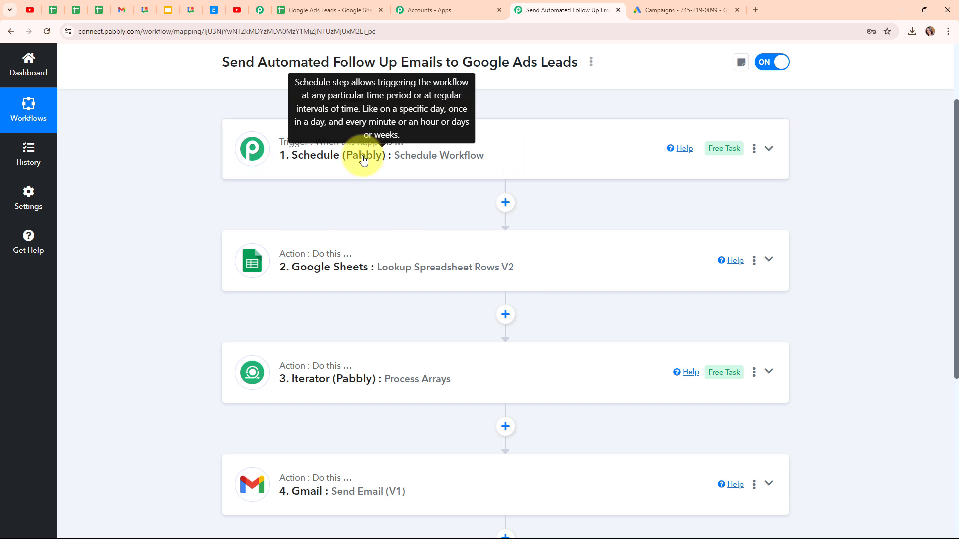